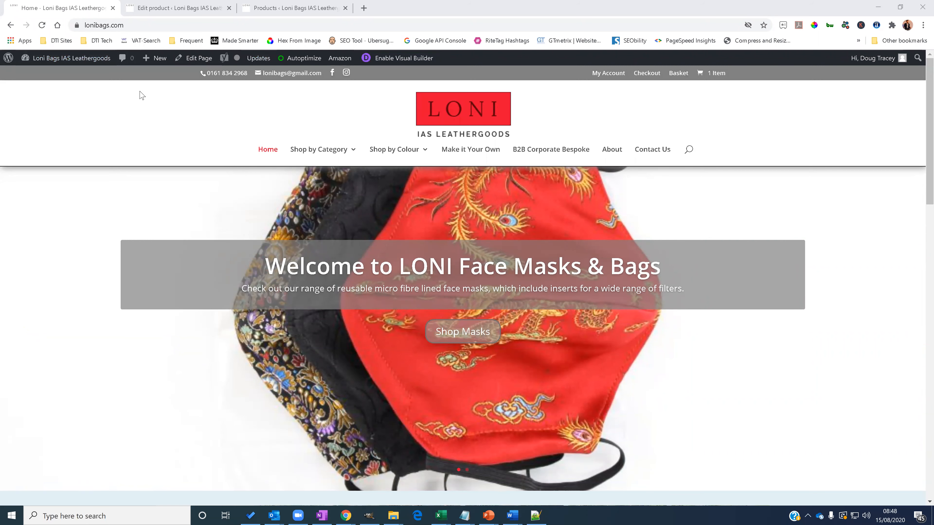
- Open the site's WordPress dashboard in a new tab and display the list of all products
right_click(63, 65)
click(85, 70)
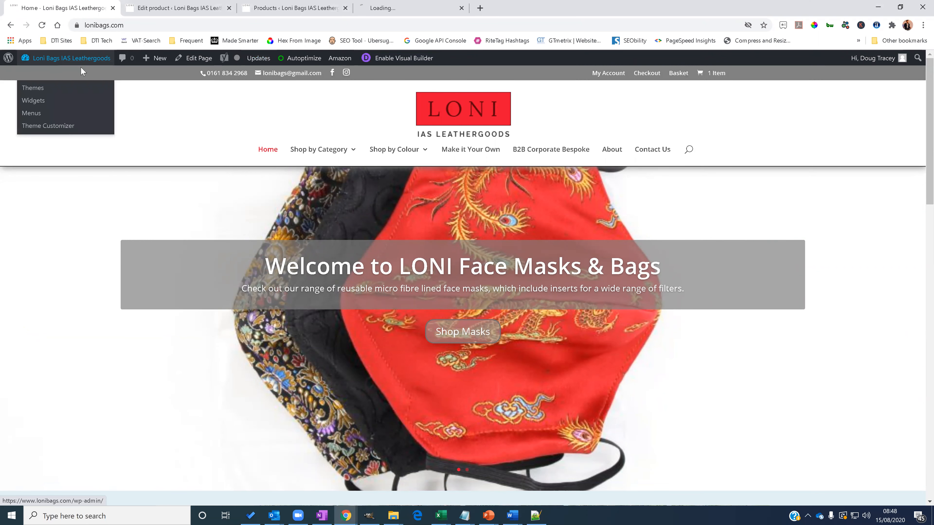
click(408, 3)
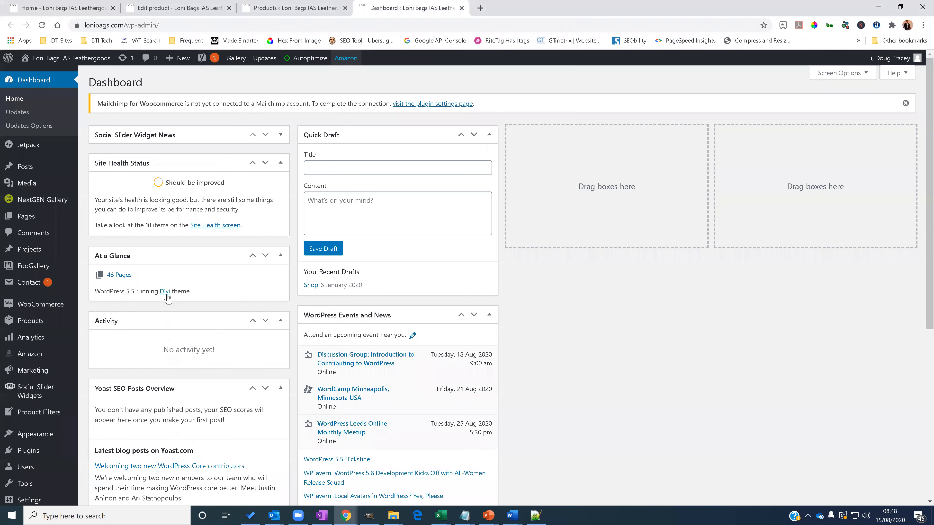
mouse_move(34, 325)
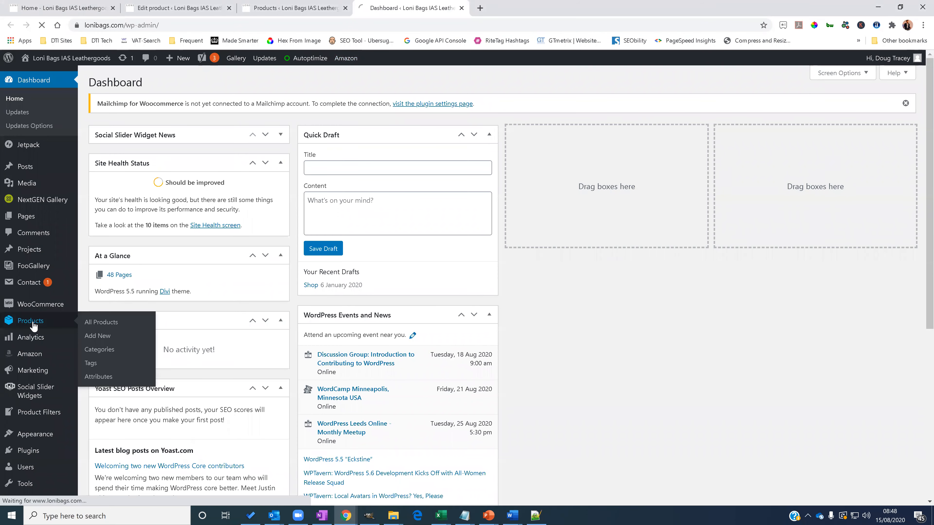
click(93, 324)
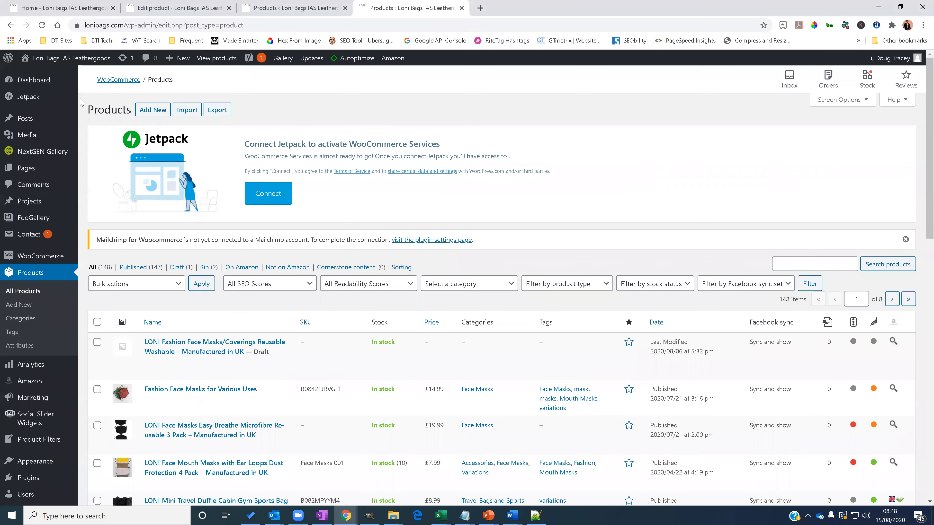
- Duplicate the product "LONI Clutch Wristlet Chain Crossbody Mini Bag" and title the copy "Test Bag 1"
scroll(228, 350, down, 9)
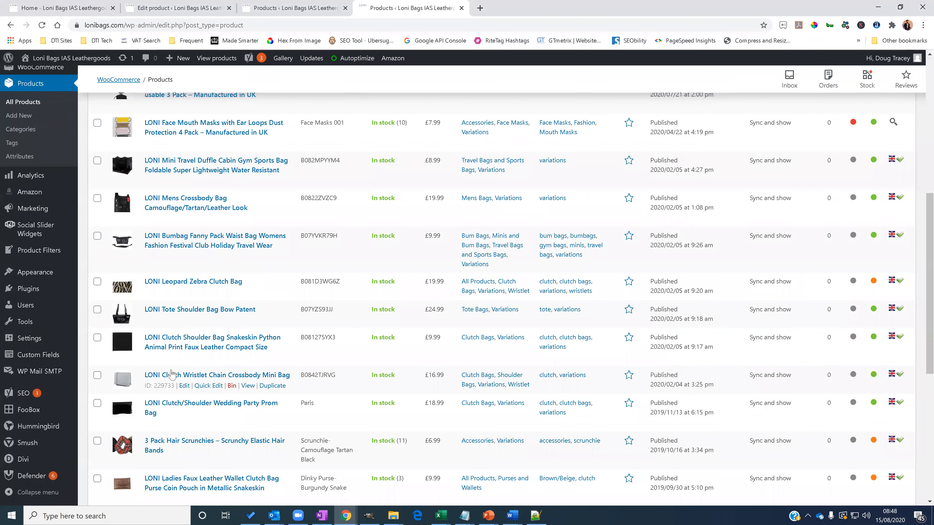
click(272, 386)
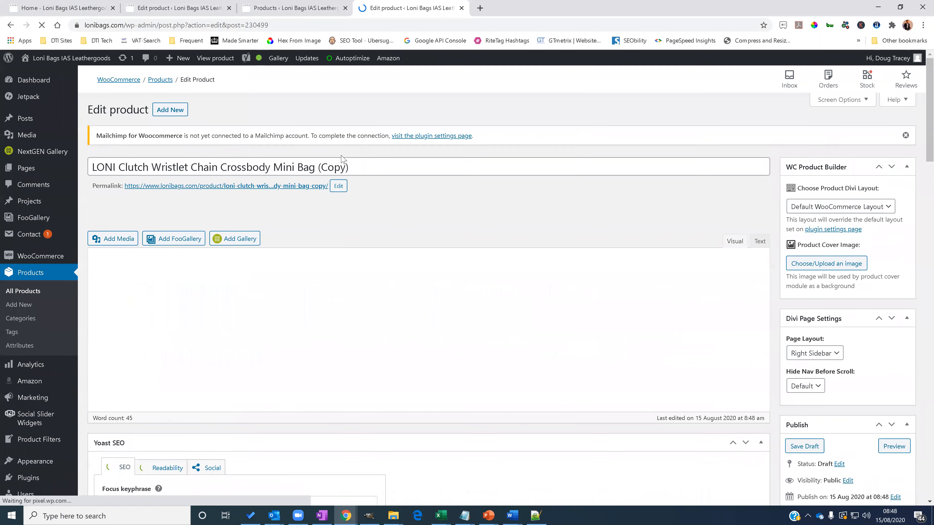
triple_click(356, 169)
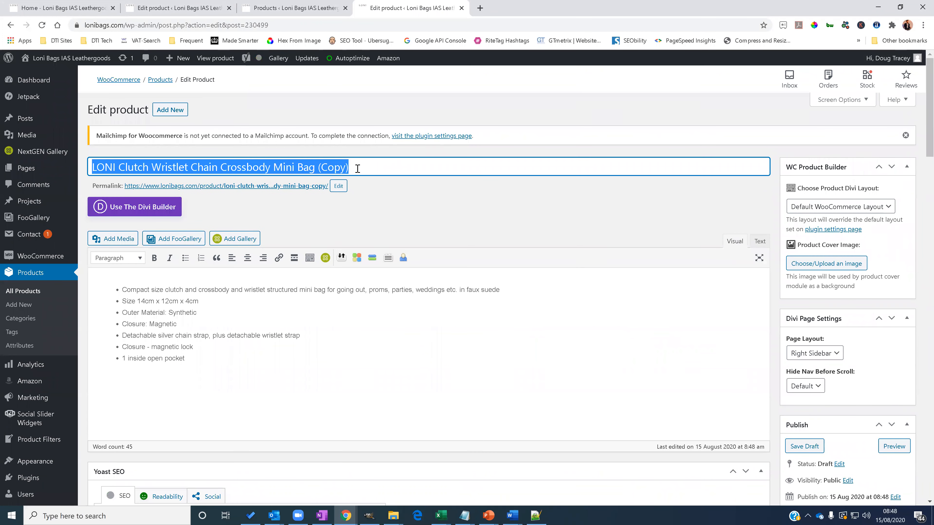
text(Test Bag 1)
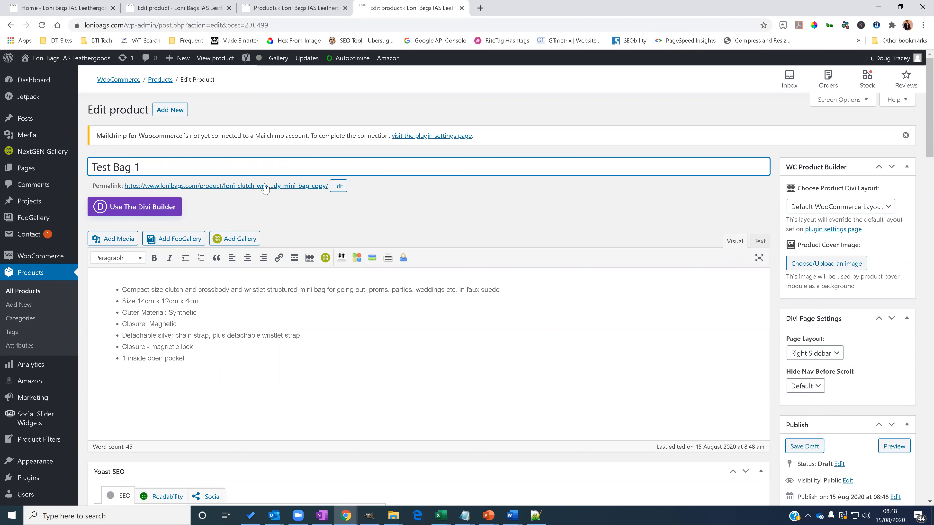
- Clear the copied permalink slug so that it is regenerated from the title as test-bag-1
click(339, 186)
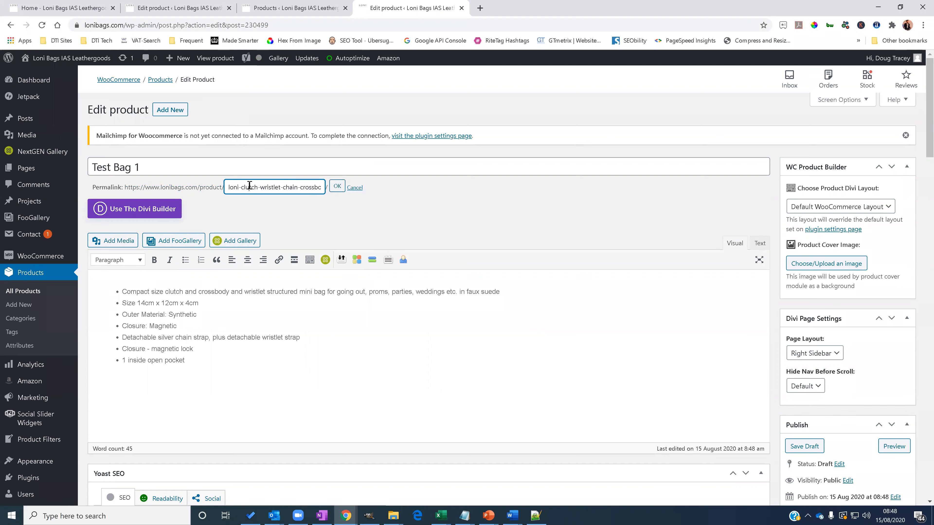
triple_click(250, 185)
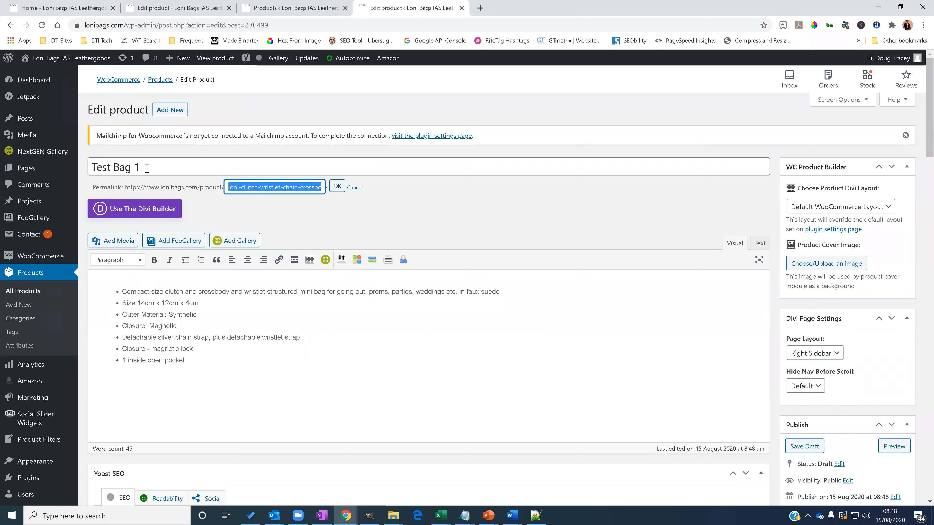
key(BackSpace)
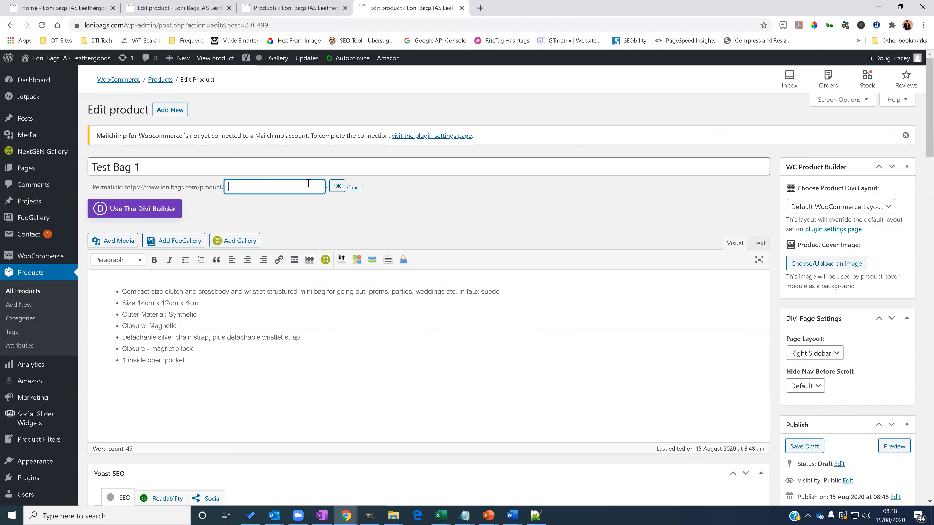
click(337, 187)
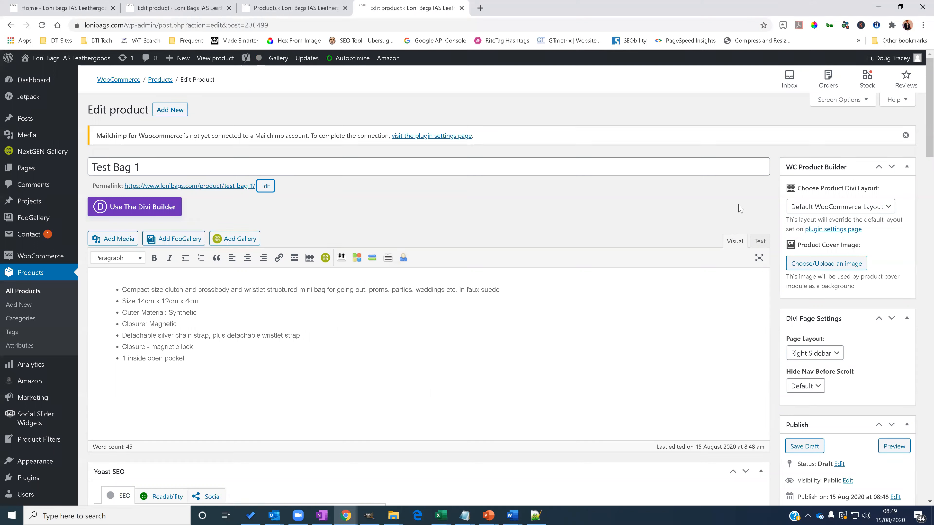
- Set the Yoast SEO focus keyphrase to "clutch bag" and open the meta description in the snippet editor
drag(120, 290, 206, 361)
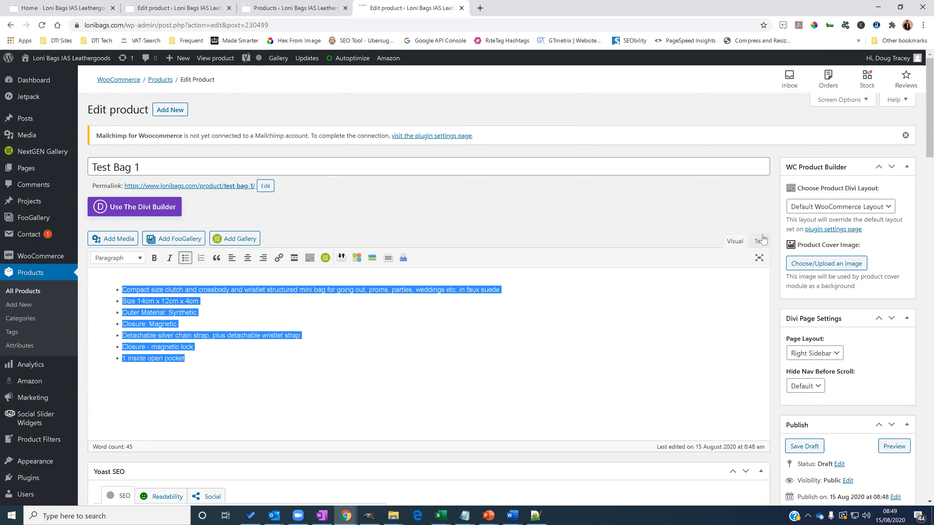
scroll(772, 294, down, 5)
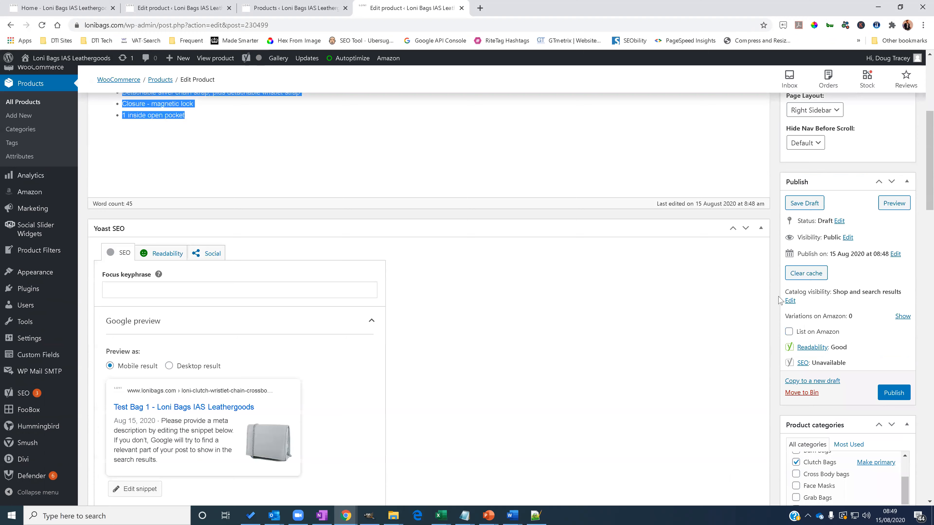
scroll(779, 300, down, 2)
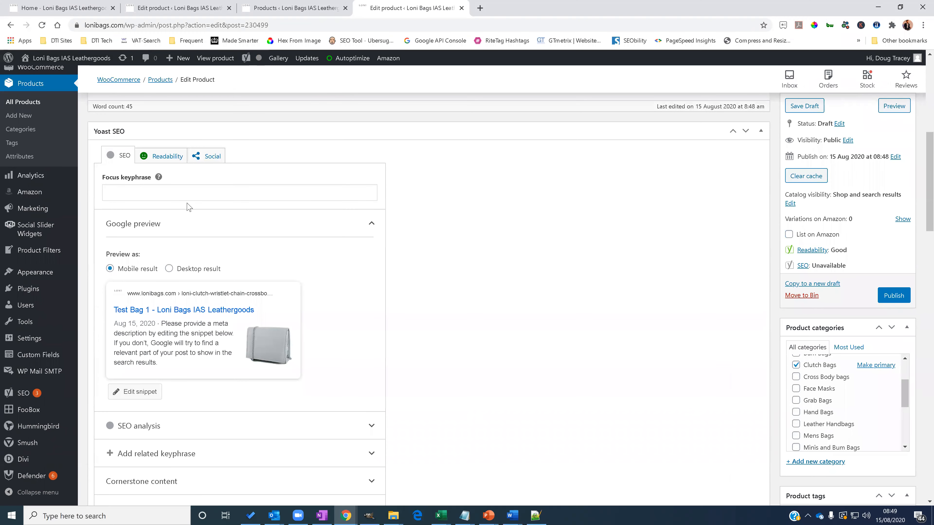
click(188, 193)
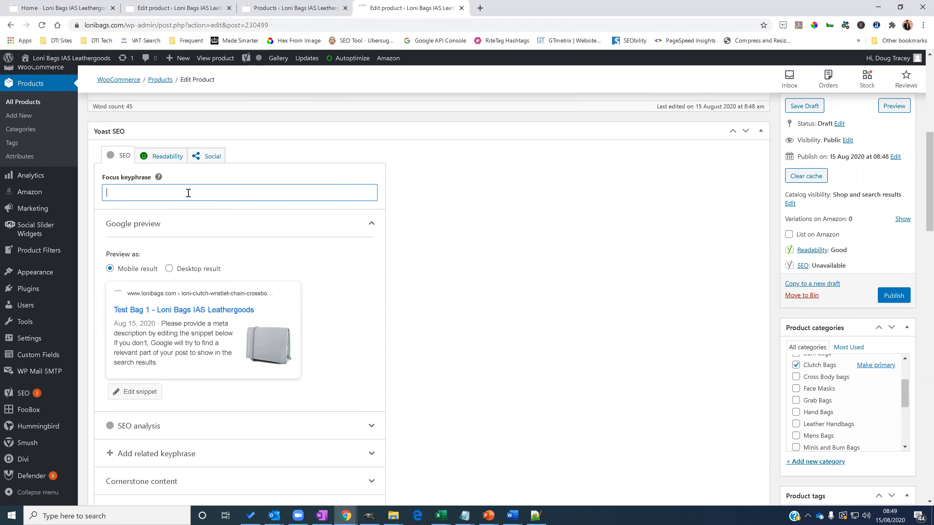
text(clutch bag)
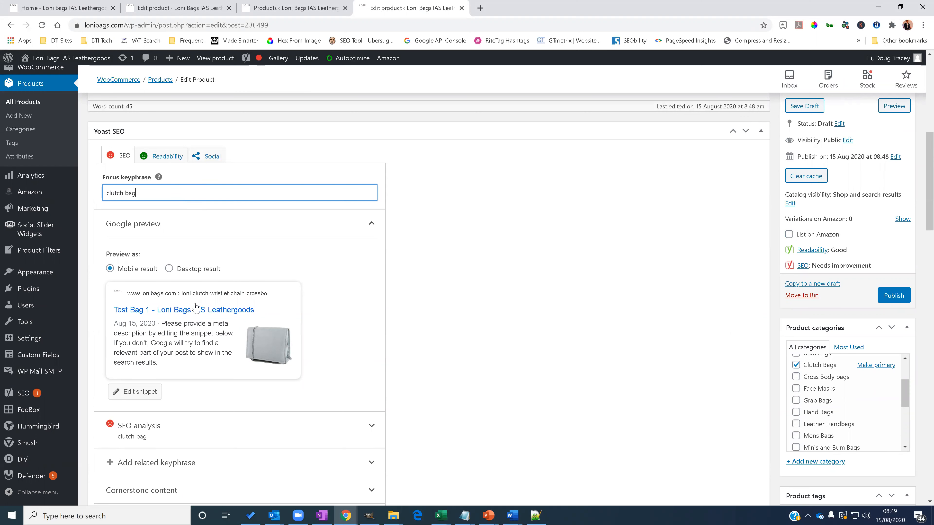
click(224, 333)
scroll(217, 350, up, 2)
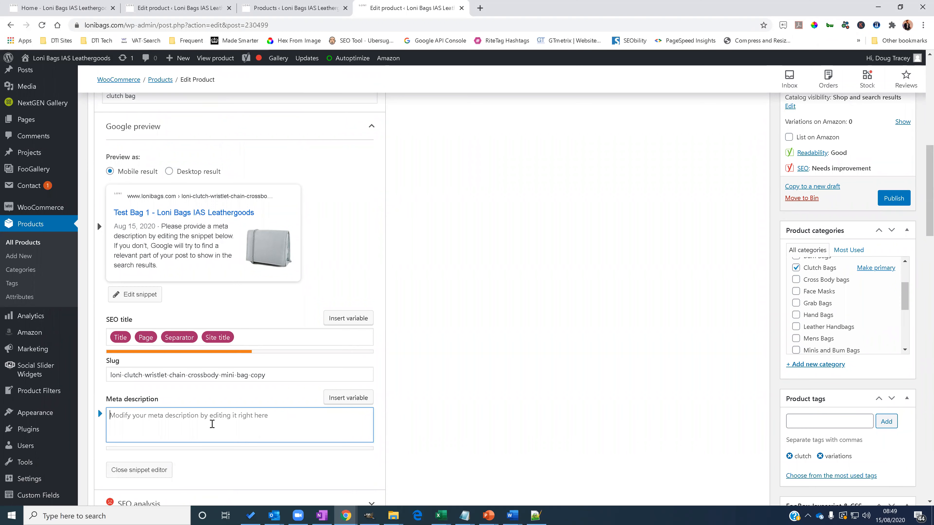
- Search Google for "clutch bag" in a new tab and highlight the description text of the Next search result
click(480, 8)
text(clutch )
text(bag)
key(Return)
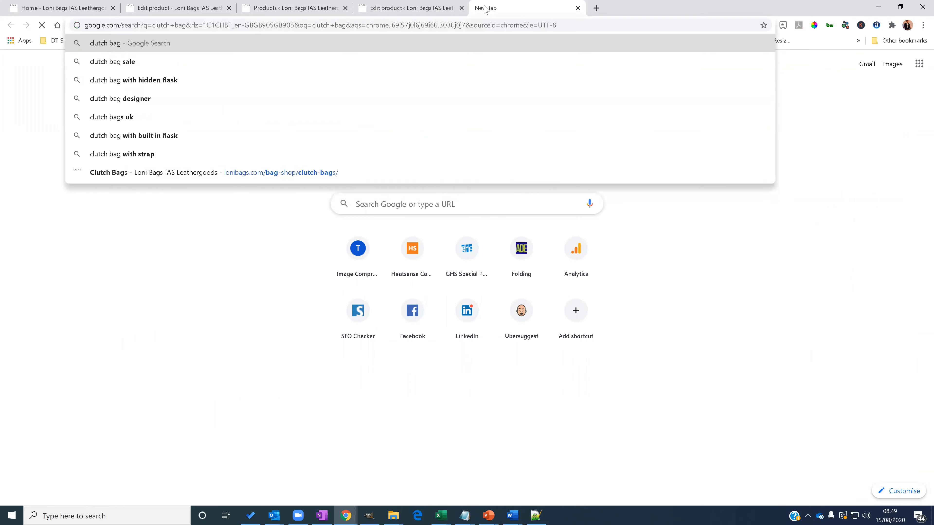
scroll(109, 355, down, 4)
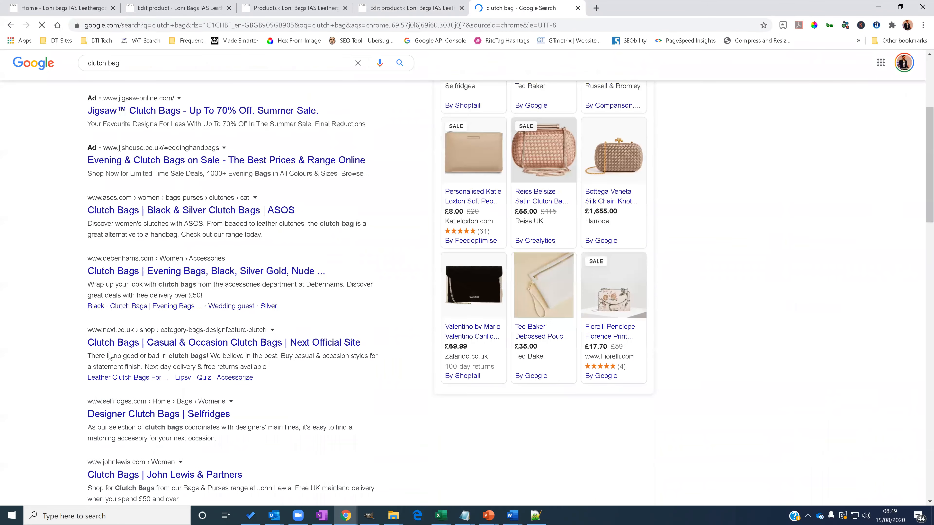
triple_click(209, 367)
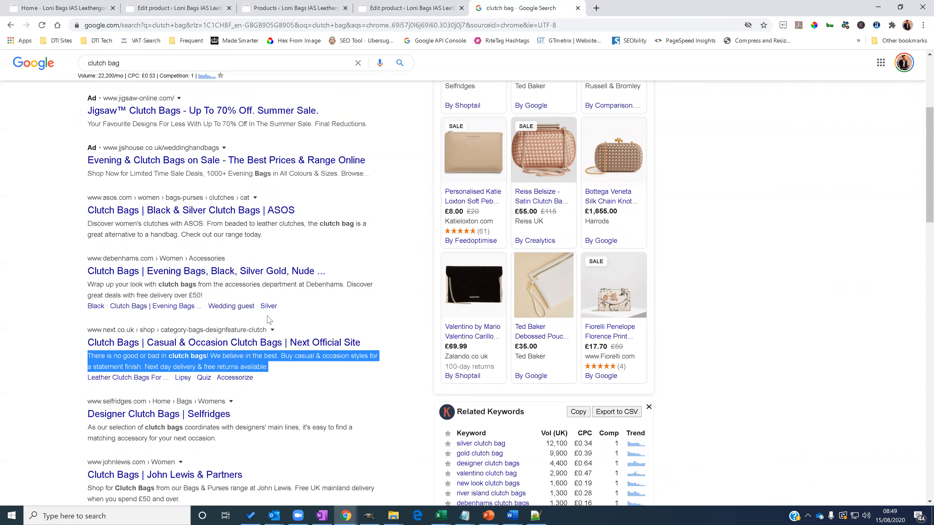
- Back in the product editor, try clearing all variables from the SEO title and compare with the Google results
click(437, 8)
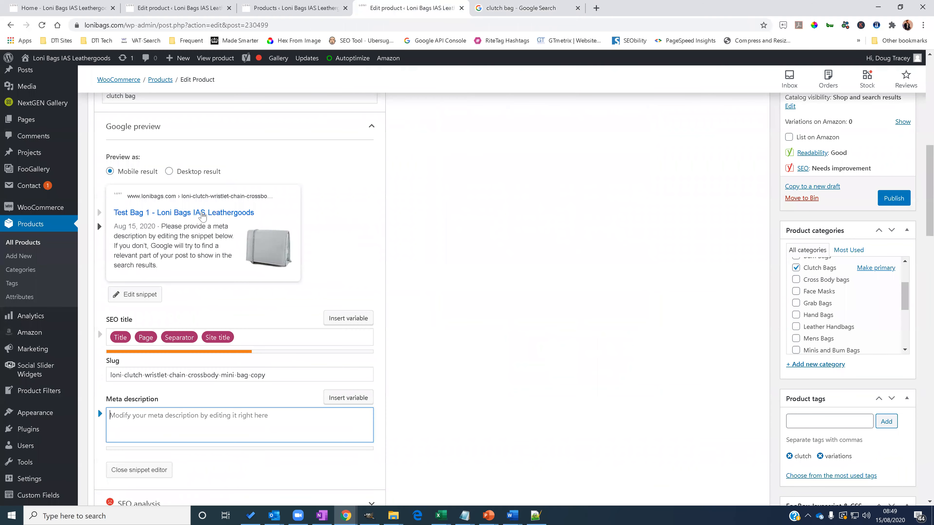
click(278, 337)
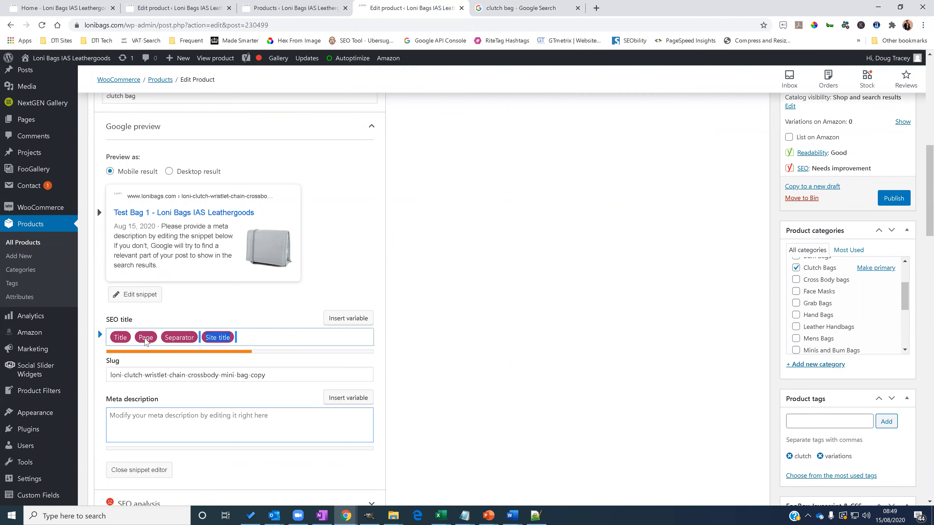
key(ctrl+a)
key(BackSpace)
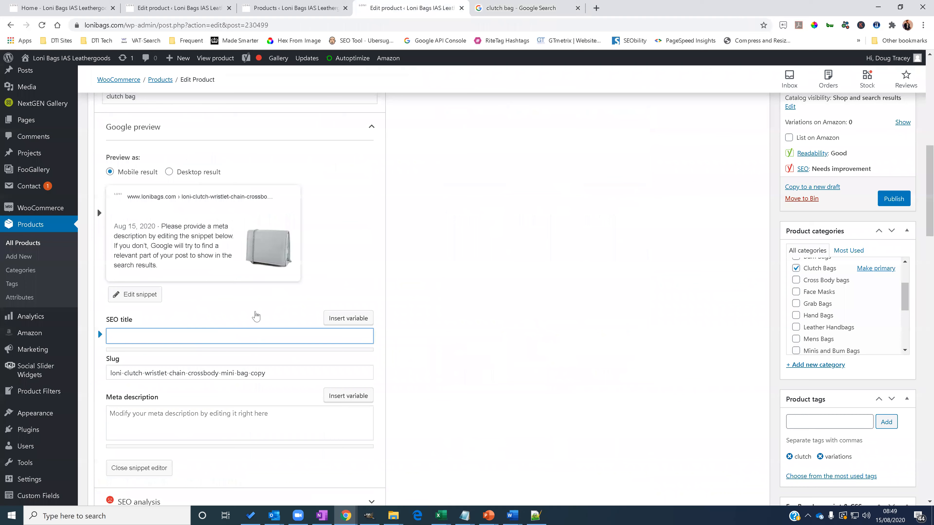
click(514, 7)
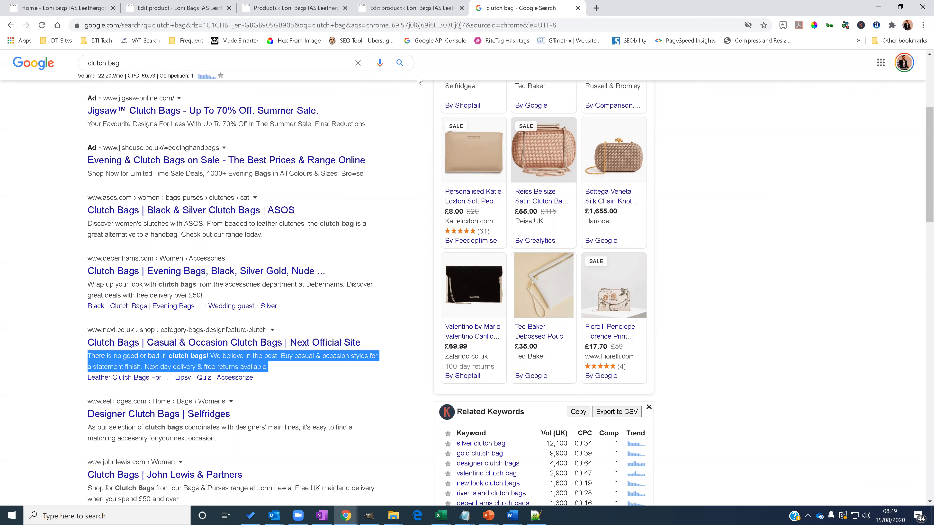
click(404, 4)
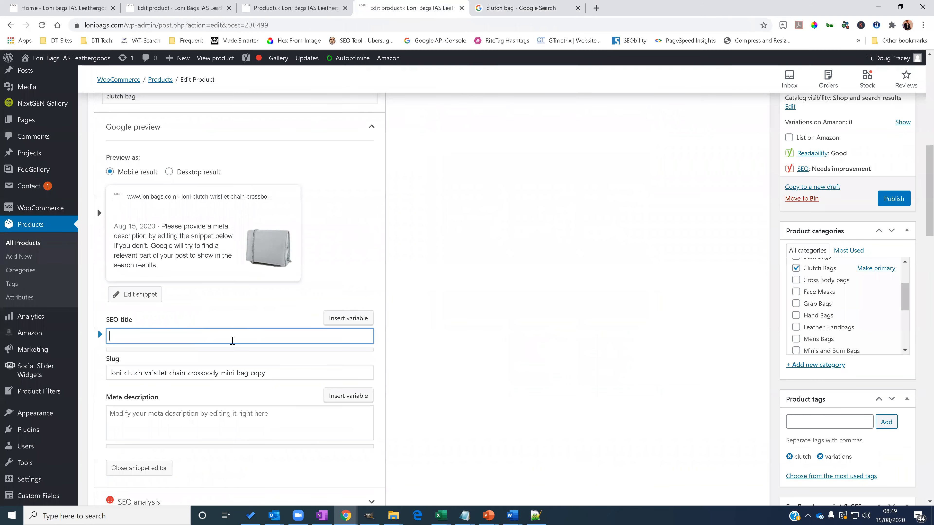
click(298, 340)
click(458, 348)
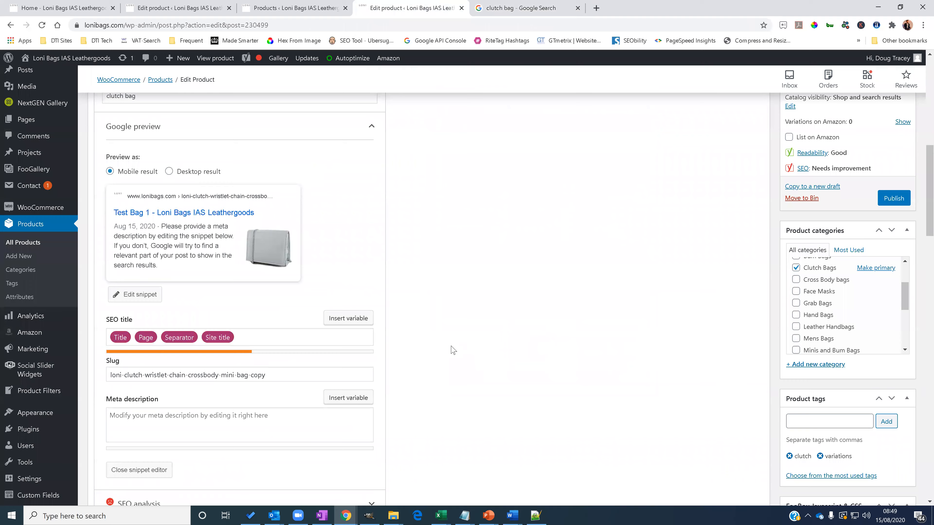
- Show the product's variations and expand the Red Patent variation to view its settings
scroll(452, 350, down, 6)
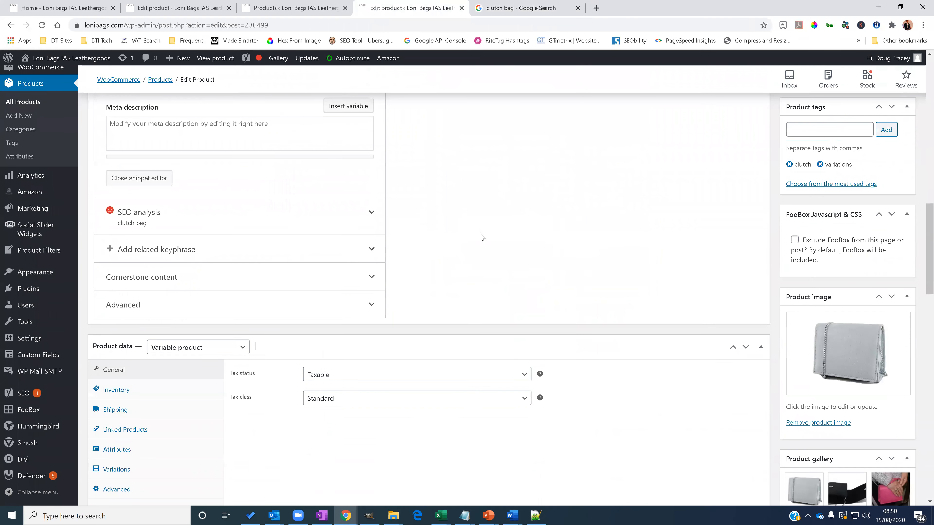
scroll(481, 236, down, 3)
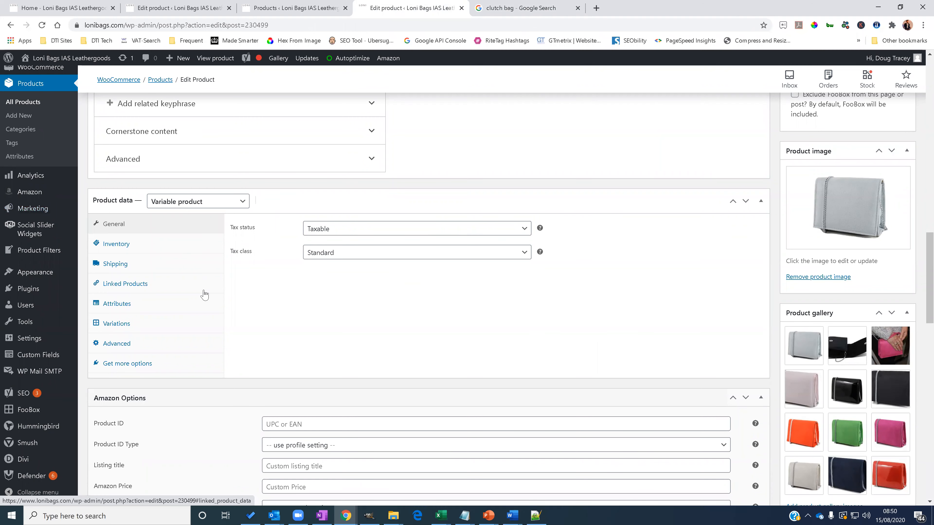
click(116, 324)
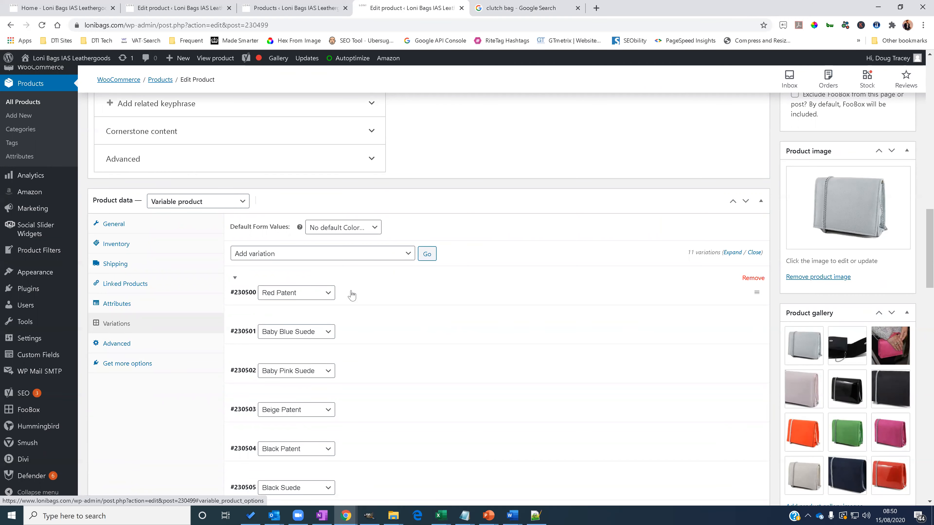
click(418, 293)
scroll(418, 293, down, 6)
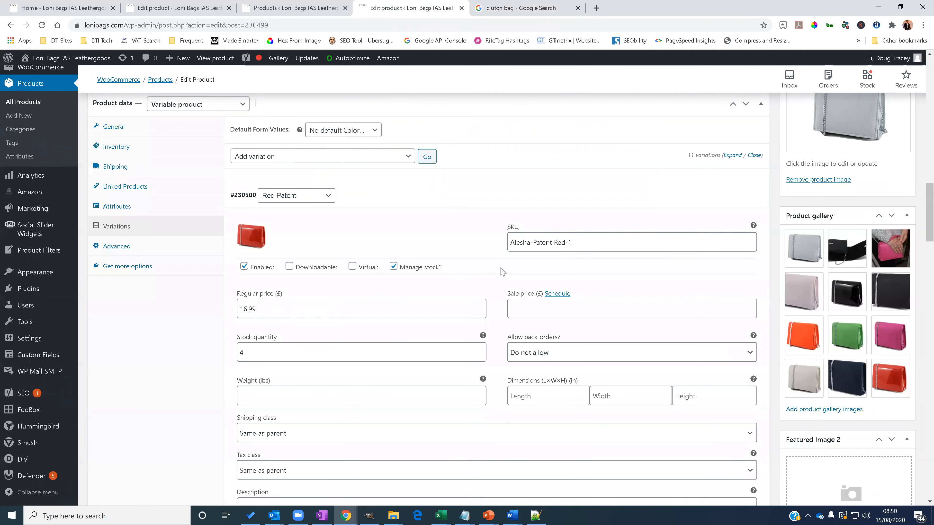
scroll(496, 273, up, 4)
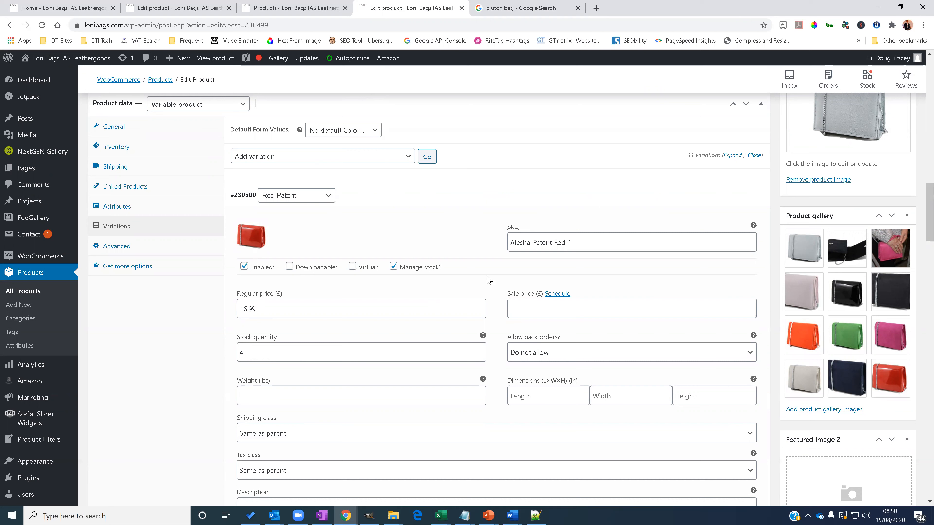
- Review the regular price and stock quantity fields of the Red Patent variation
drag(293, 312, 221, 319)
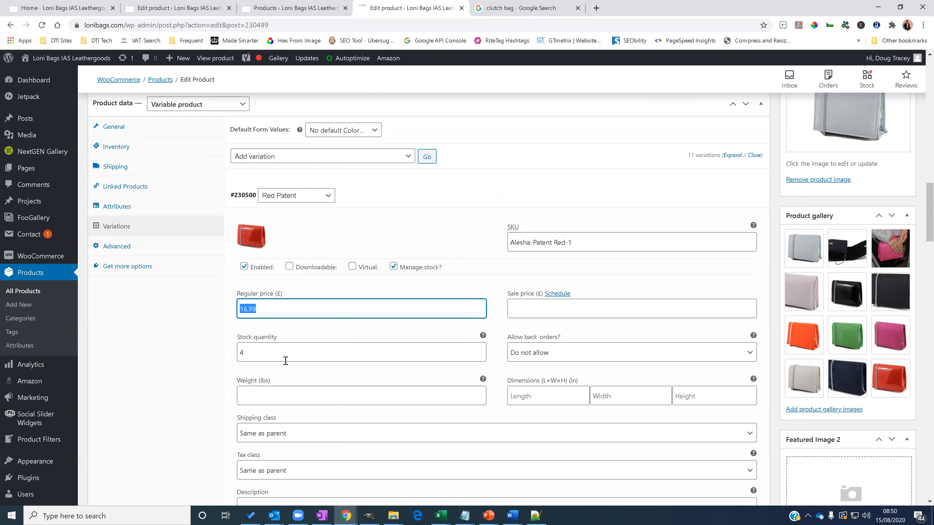
click(276, 352)
drag(273, 353, 238, 359)
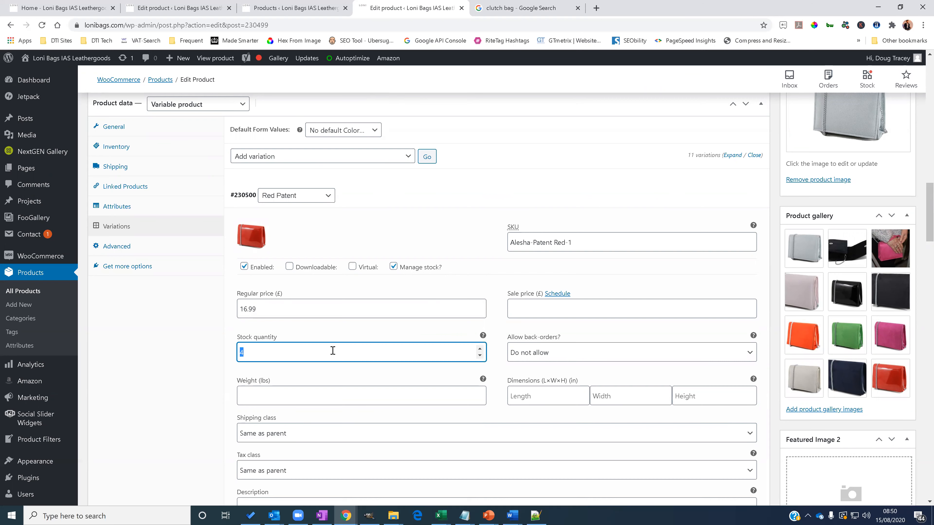
click(345, 334)
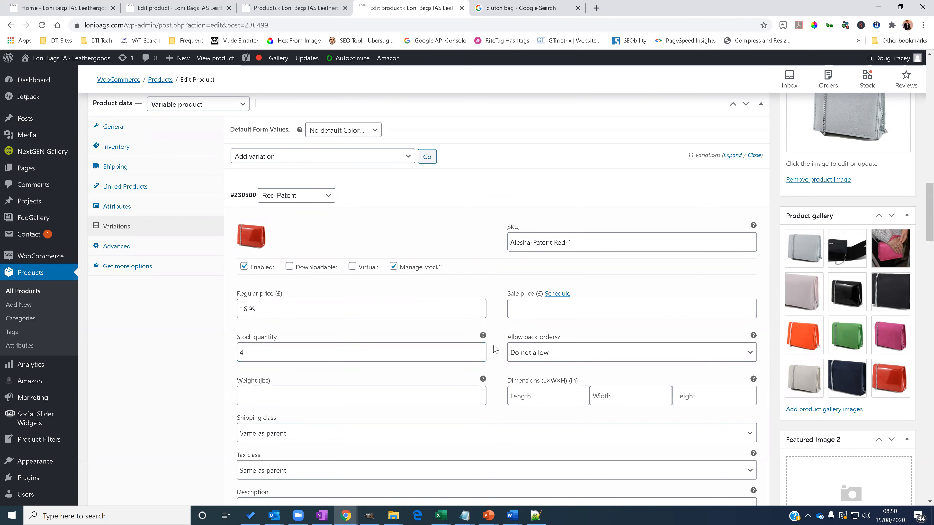
- Review the Red Patent variation's stock, weight, dimensions, shipping, tax, description and Amazon fields
scroll(495, 350, down, 2)
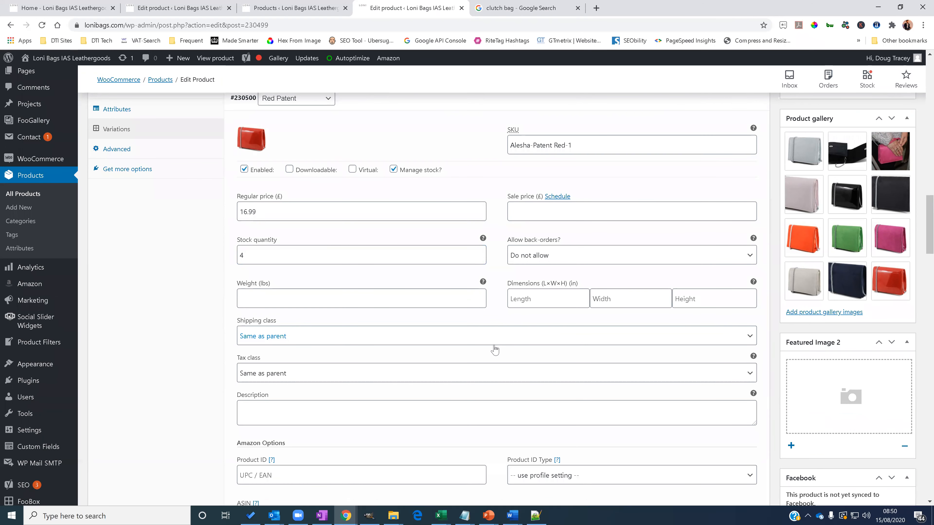
scroll(497, 351, down, 1)
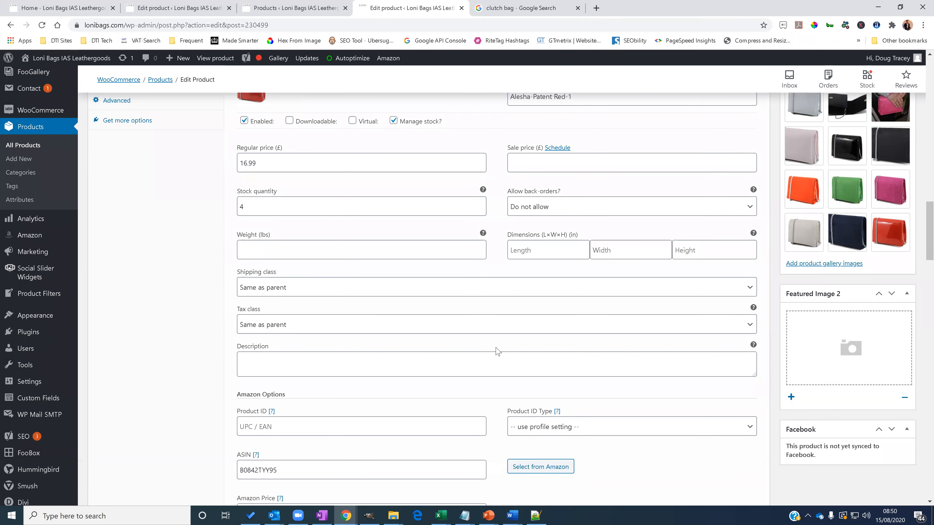
scroll(497, 351, up, 1)
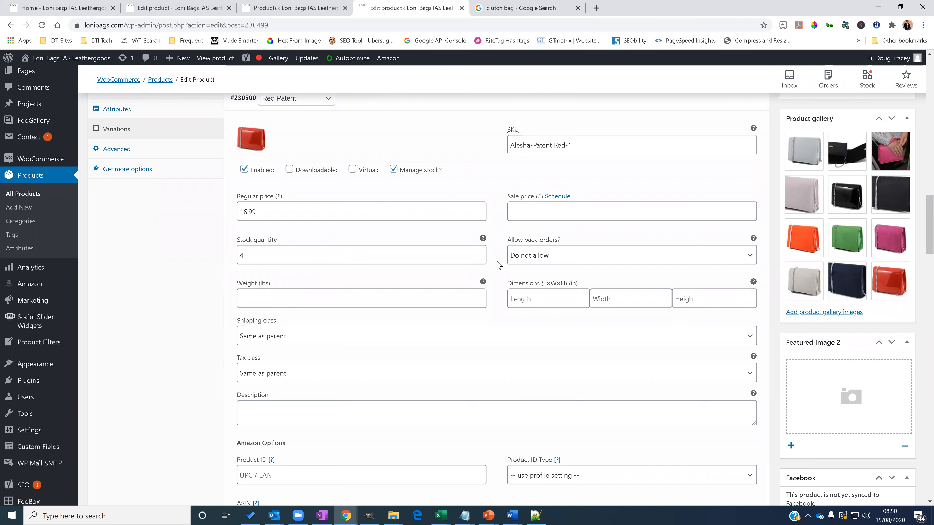
scroll(497, 268, down, 1)
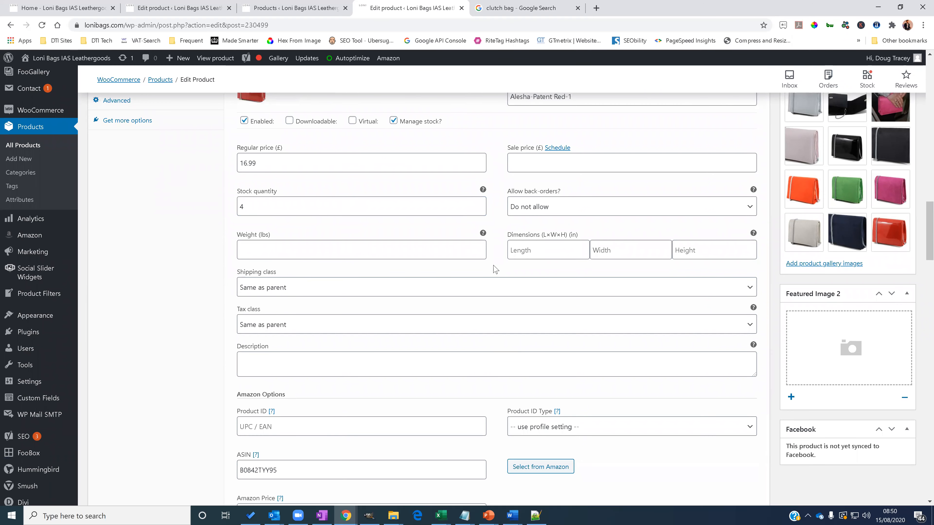
scroll(496, 269, down, 2)
scroll(495, 265, up, 6)
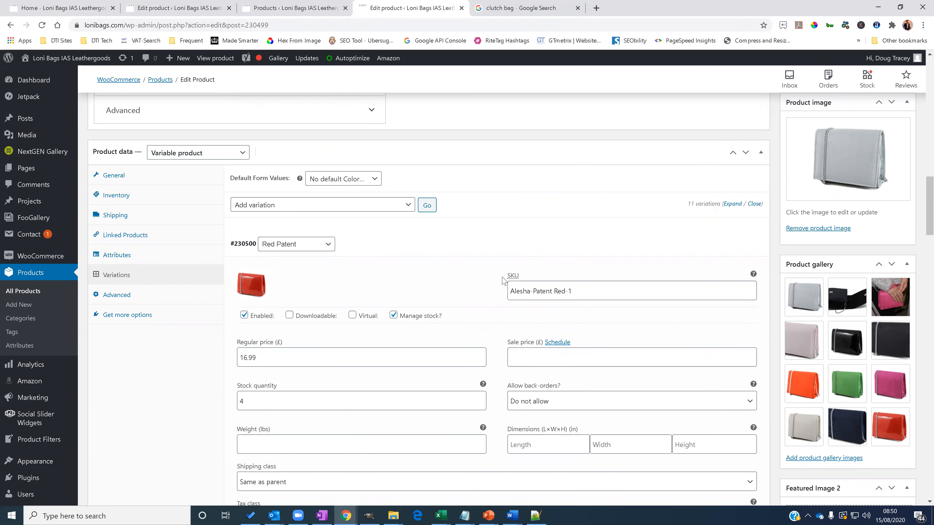
scroll(492, 284, down, 2)
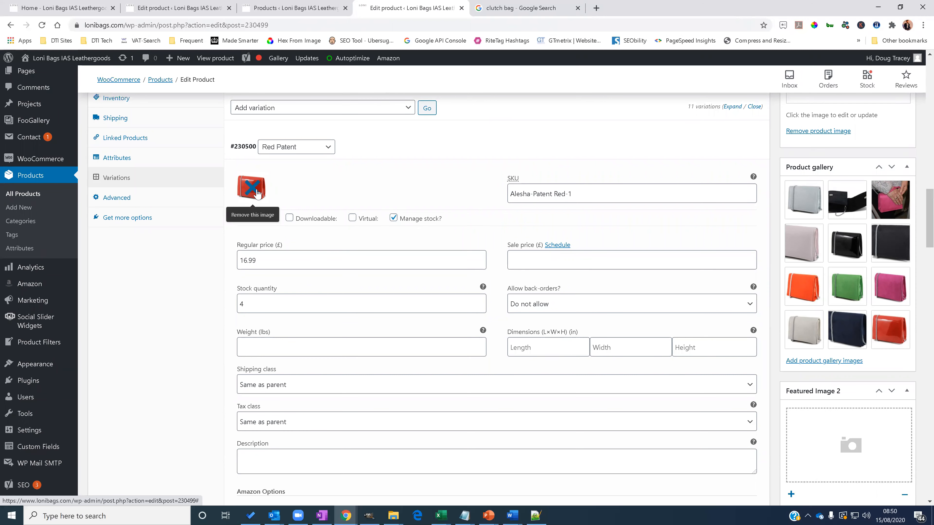
- Replace the Red Patent variation's image with Face-Mask-Broquade-Hand-Wash.jpg from the media library
click(254, 192)
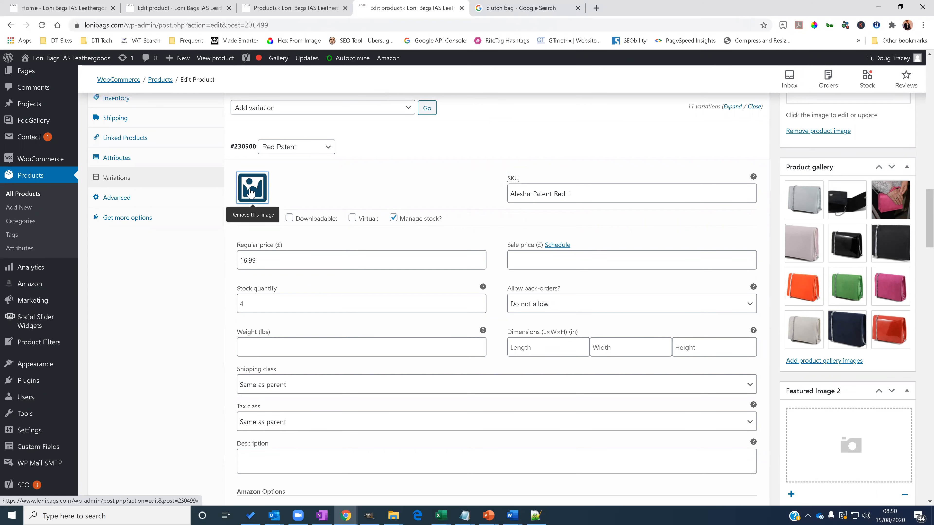
click(252, 192)
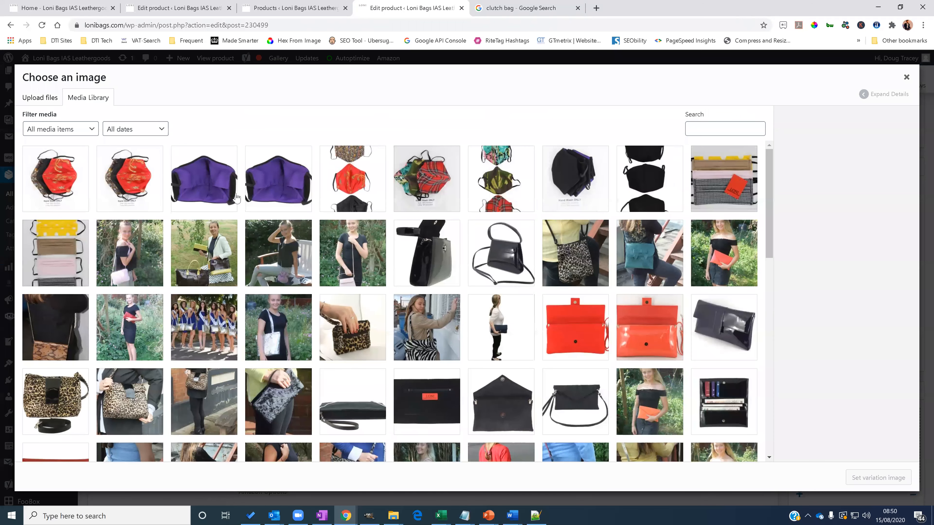
click(146, 177)
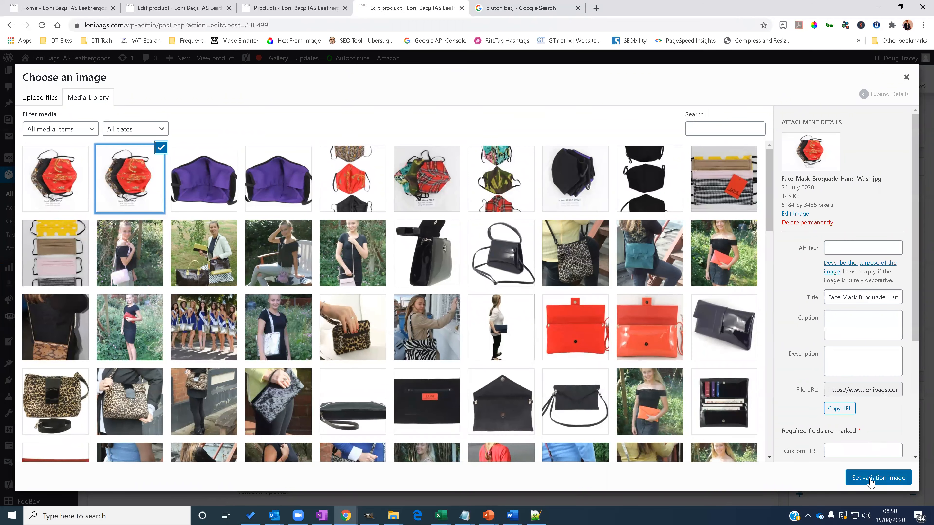
click(878, 477)
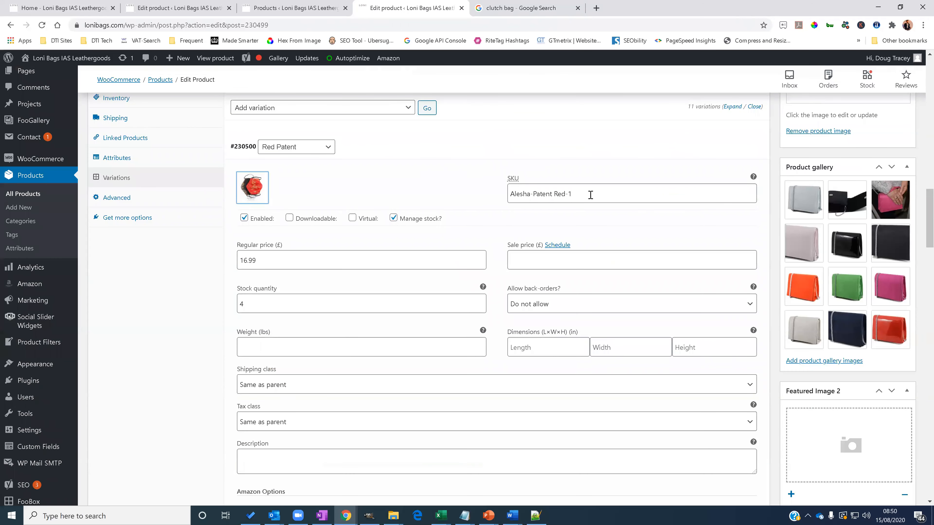
- Highlight the Red Patent variation's SKU and examine its Amazon product ID and ASIN fields
click(582, 192)
key(ctrl+a)
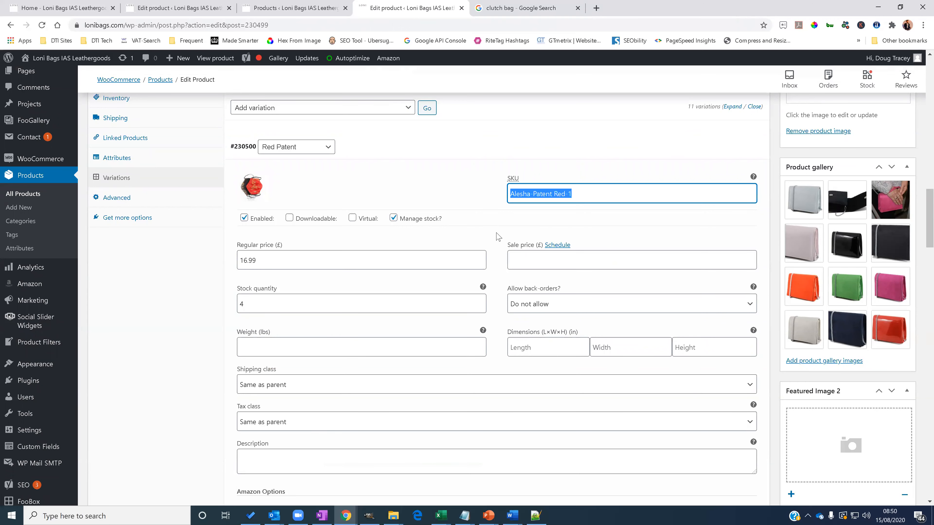
scroll(485, 240, down, 4)
scroll(485, 241, up, 6)
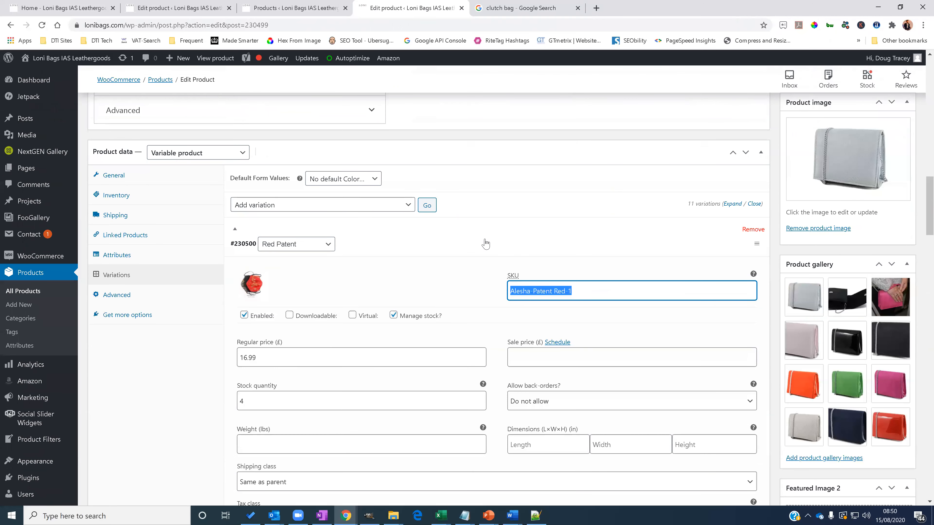
scroll(478, 277, down, 2)
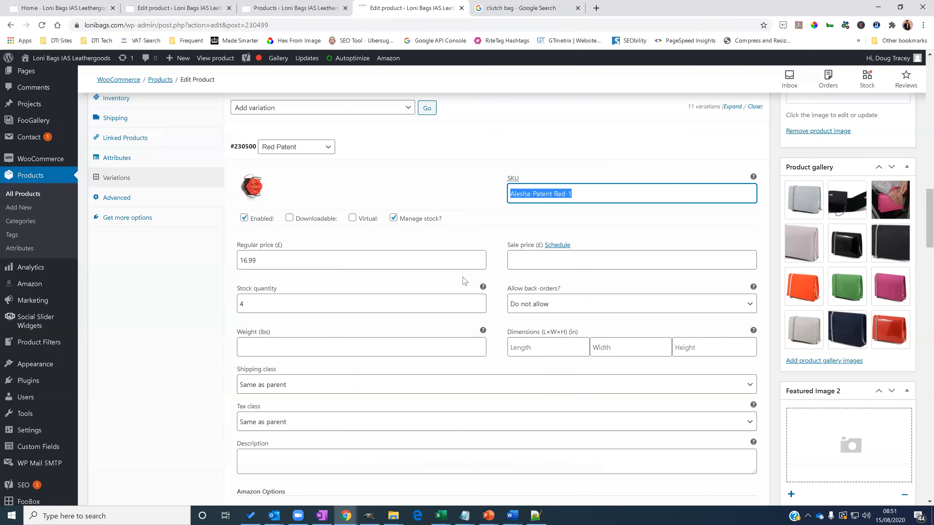
scroll(465, 258, down, 2)
scroll(437, 301, down, 2)
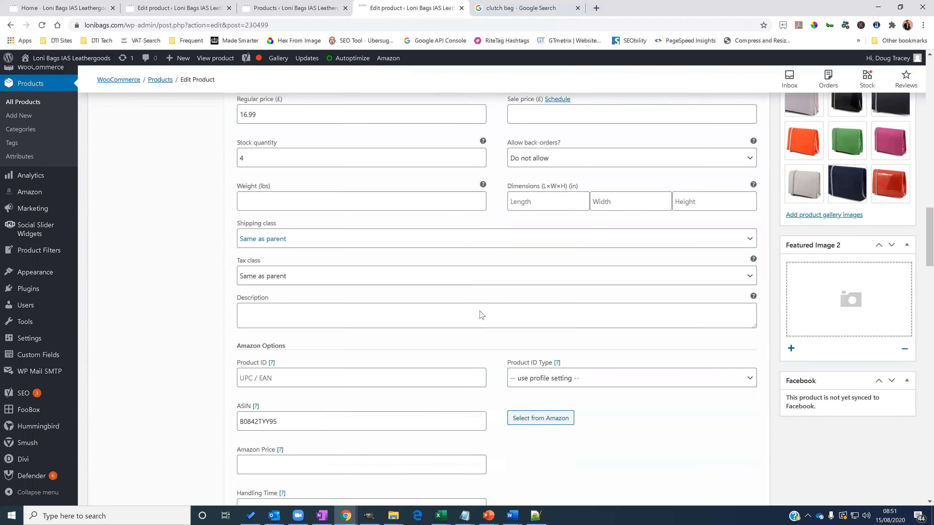
double_click(341, 373)
click(499, 356)
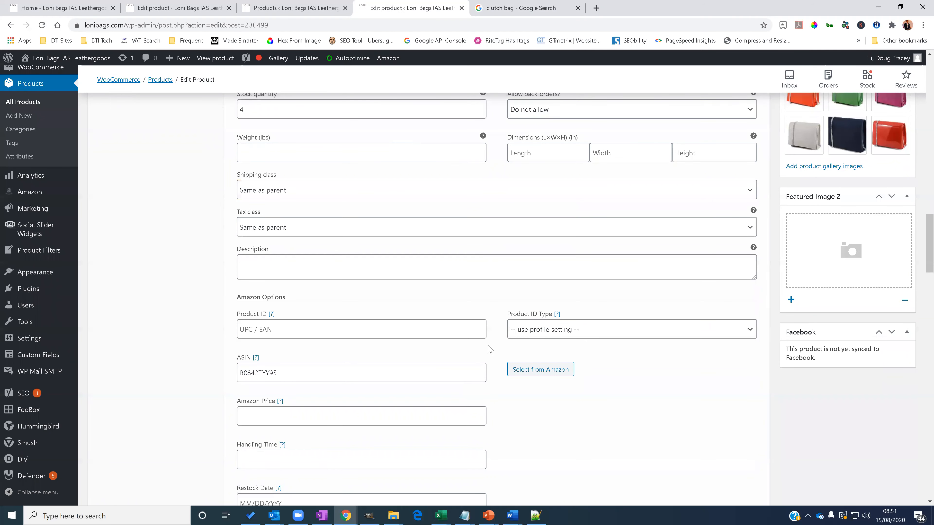
- Expand the Baby Blue Suede variation to view its image, SKU, price and stock settings
scroll(490, 350, down, 15)
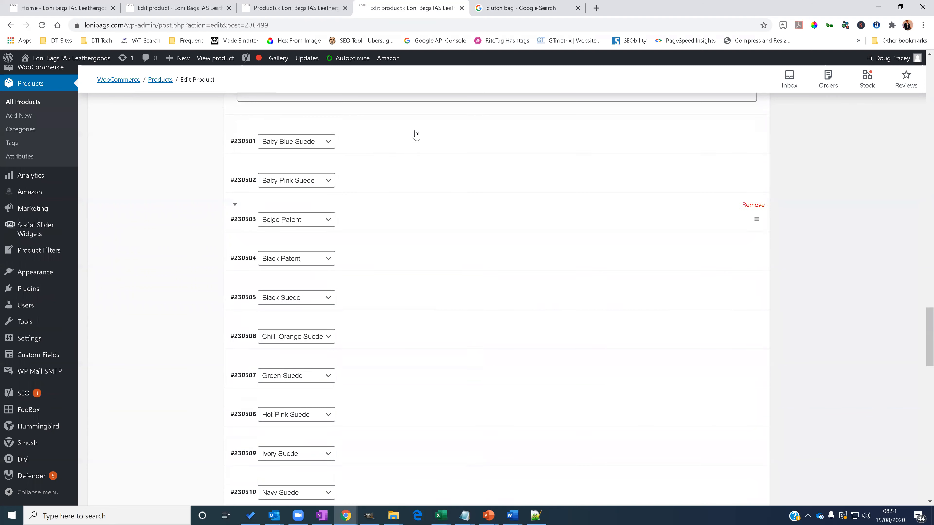
click(382, 142)
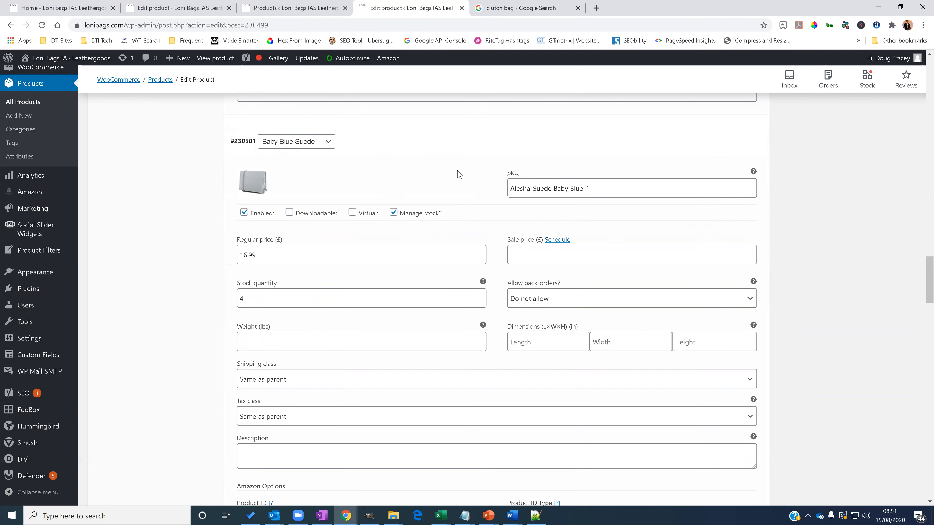
scroll(473, 187, up, 5)
- Show the product's attributes and expand the Color attribute to view its values
scroll(473, 186, up, 15)
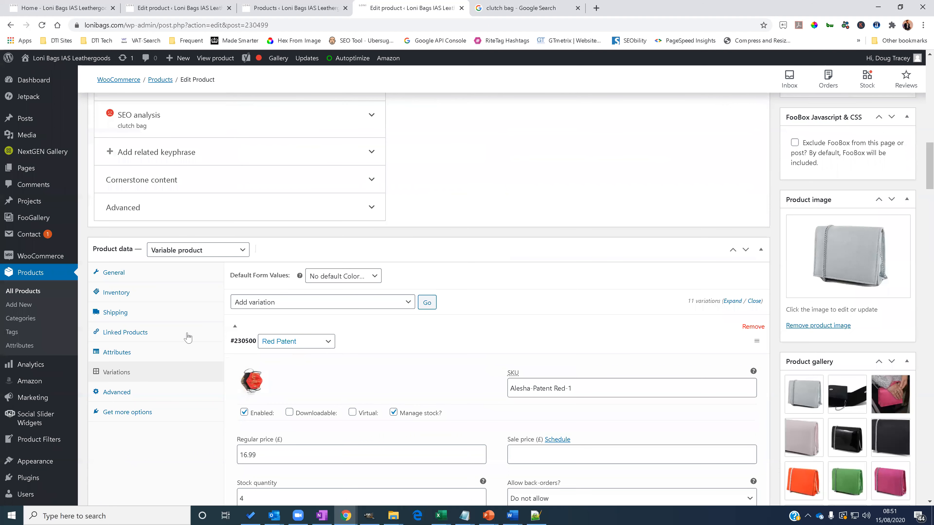
click(170, 358)
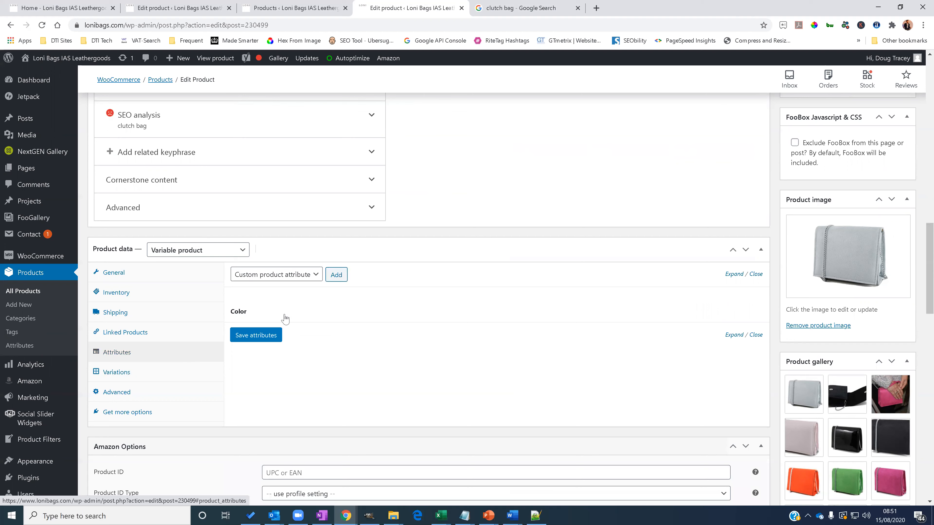
click(251, 315)
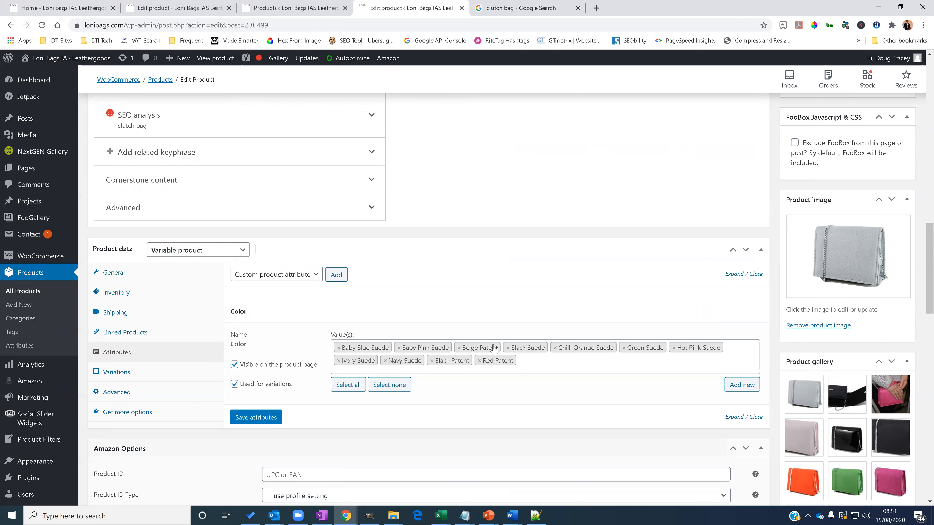
click(550, 361)
click(552, 362)
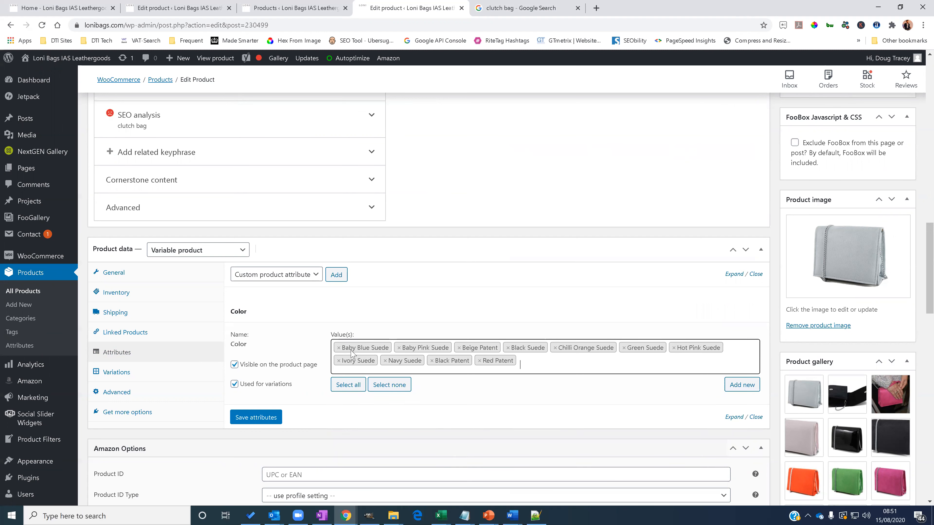
- Remove all existing values, from Baby Blue Suede to Red Patent, from the Color attribute
click(338, 352)
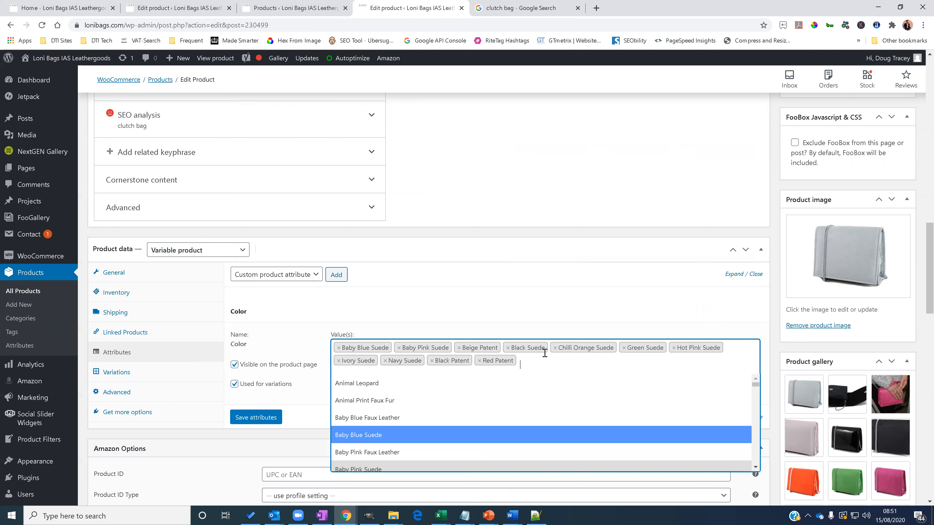
key(BackSpace)
key(BackSpace)
key(BackSpace)
key(BackSpace)
drag(552, 360, 344, 354)
key(BackSpace)
key(BackSpace)
key(BackSpace)
key(BackSpace)
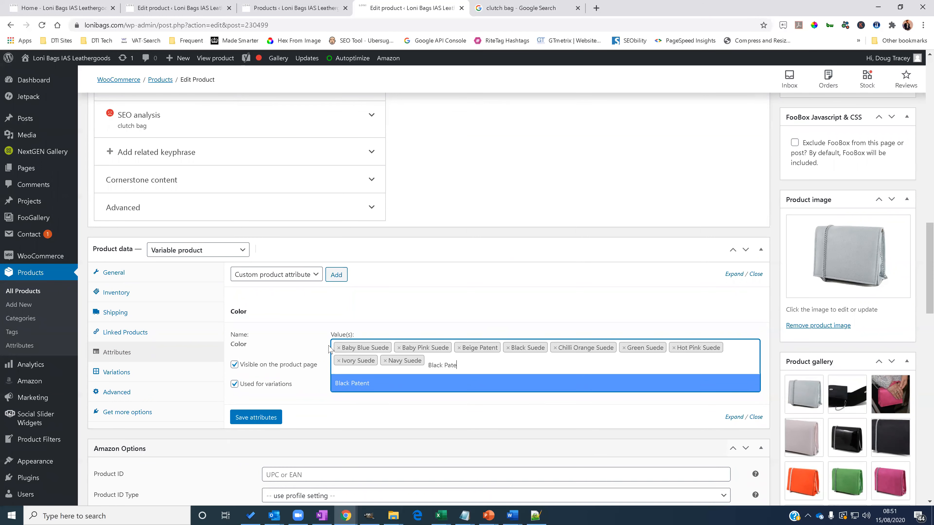
click(338, 348)
click(338, 348)
click(338, 348)
click(338, 348)
click(339, 348)
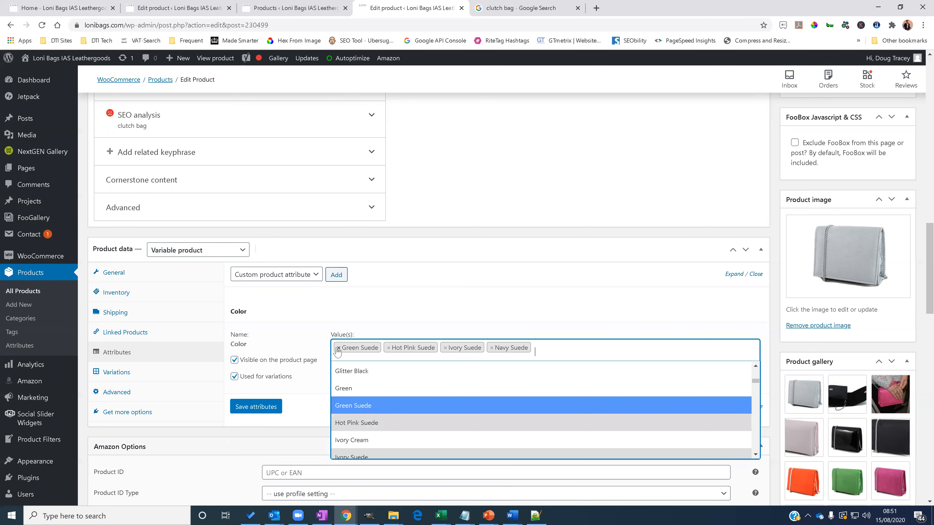
click(339, 348)
click(338, 348)
click(338, 348)
click(584, 350)
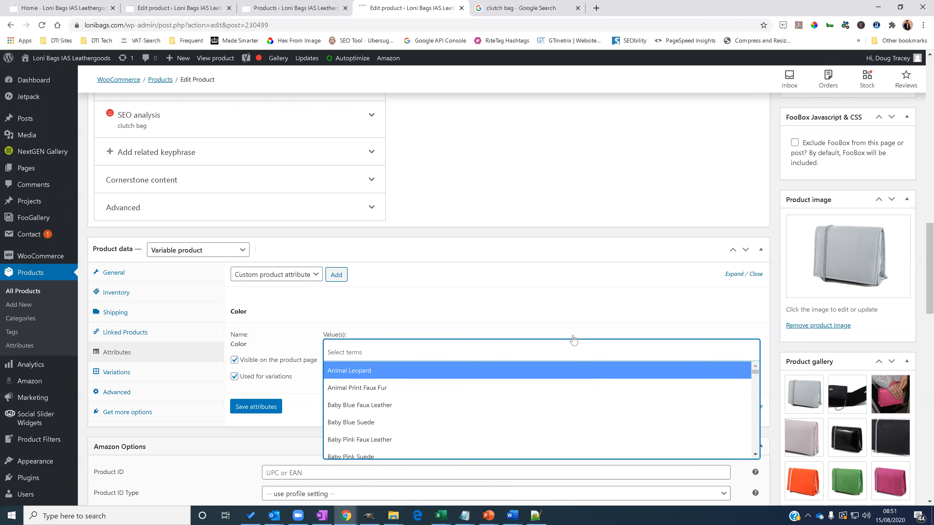
- Create a new Color attribute term named Beige Camo and add it to the product
click(788, 370)
click(742, 372)
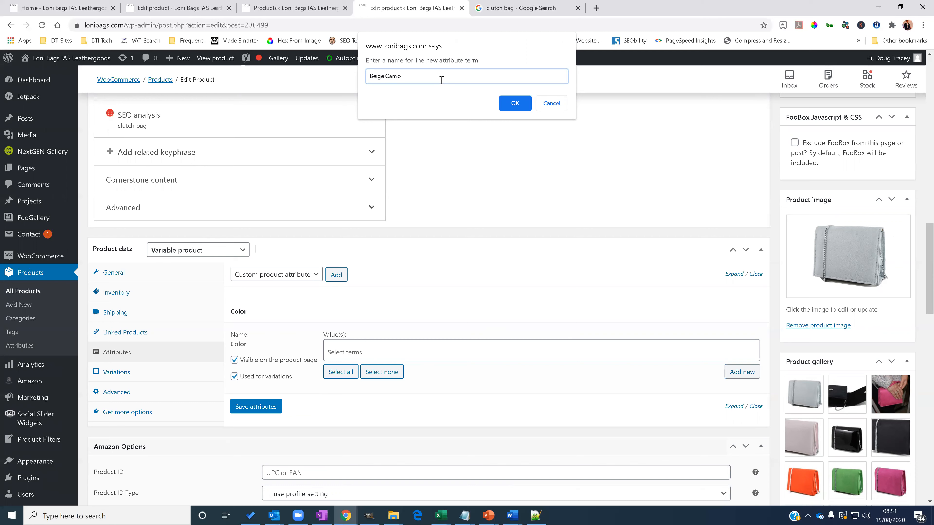
click(514, 107)
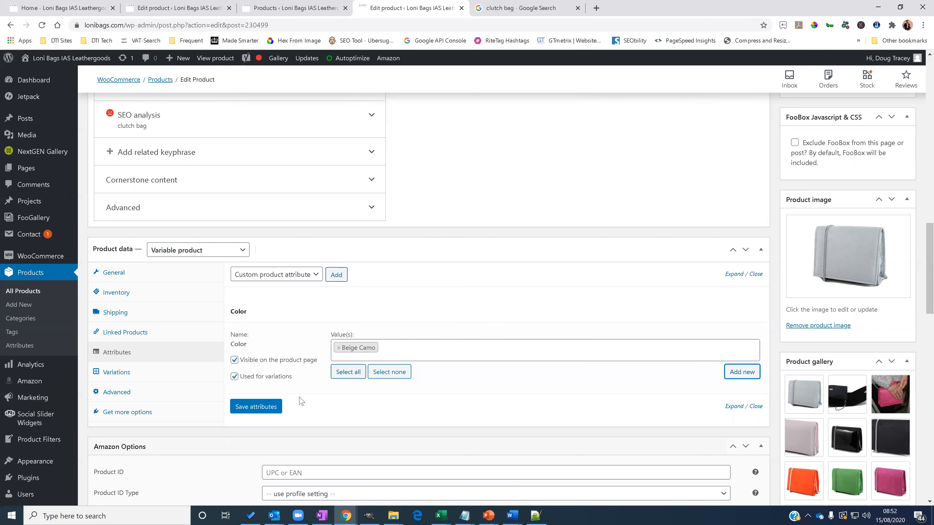
- Return to the product's variations and add a single new variation
click(159, 372)
click(295, 302)
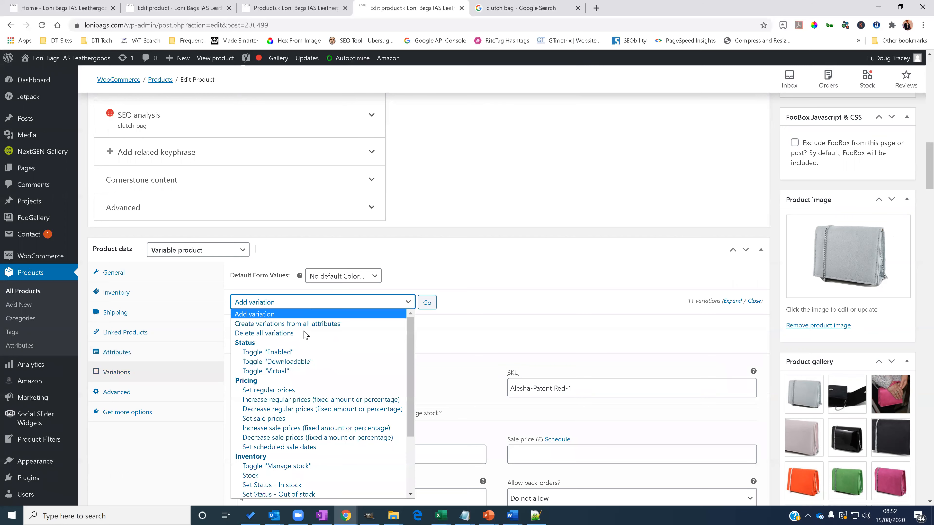
click(291, 315)
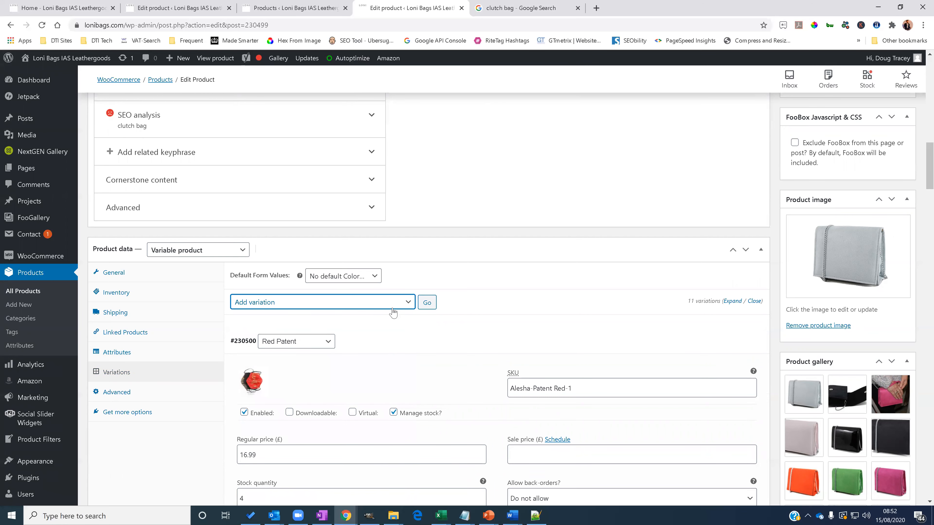
scroll(417, 265, down, 1)
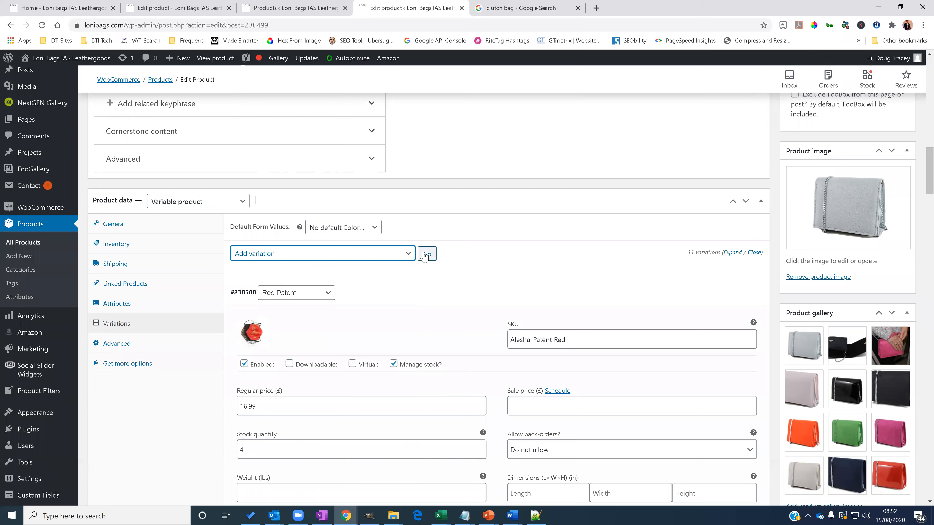
click(425, 256)
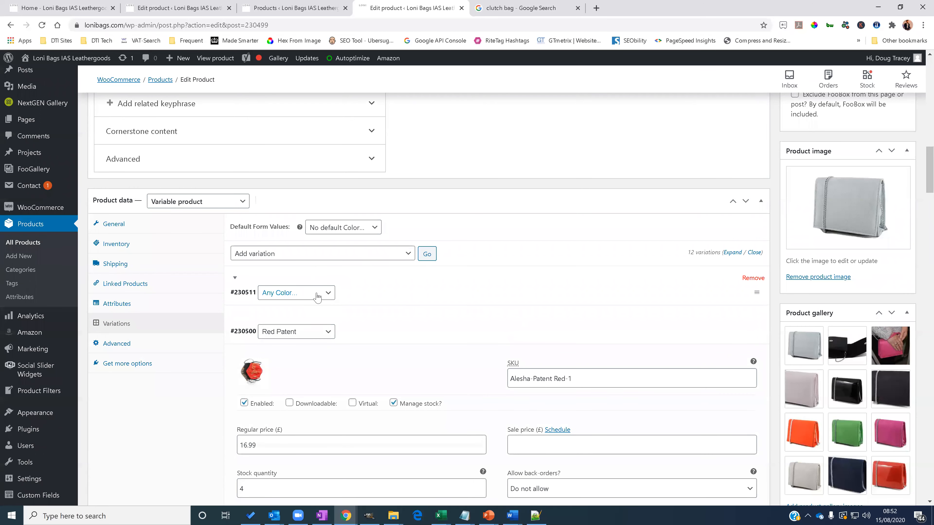
- Assign the Beige Patent colour to the newly added variation
click(328, 294)
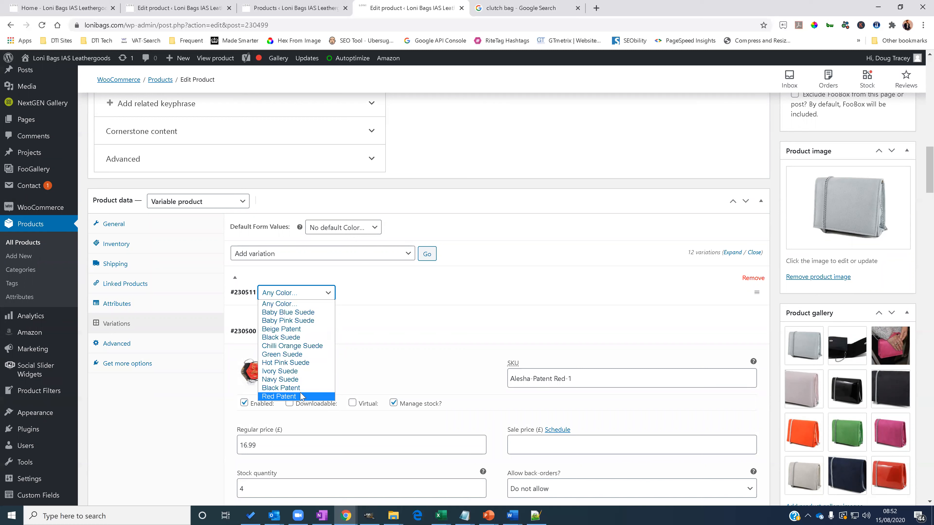
click(294, 330)
click(294, 331)
click(309, 293)
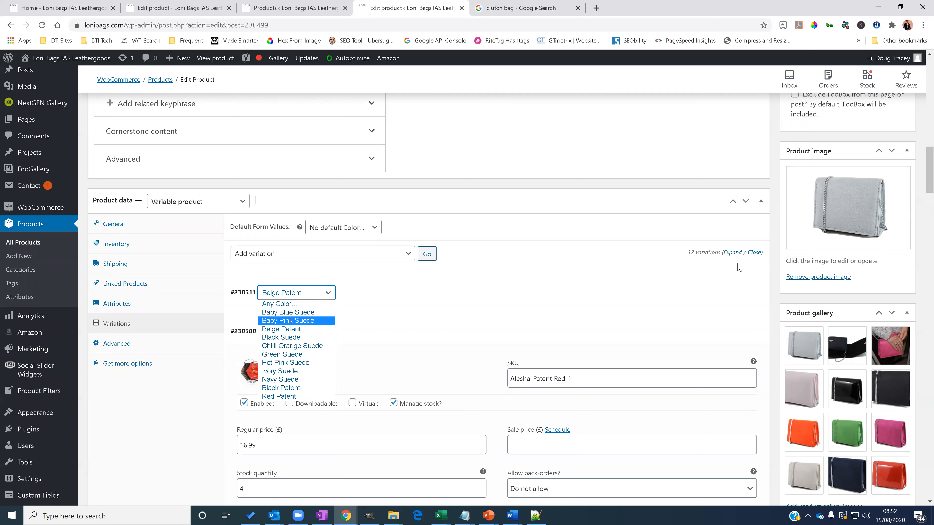
click(569, 261)
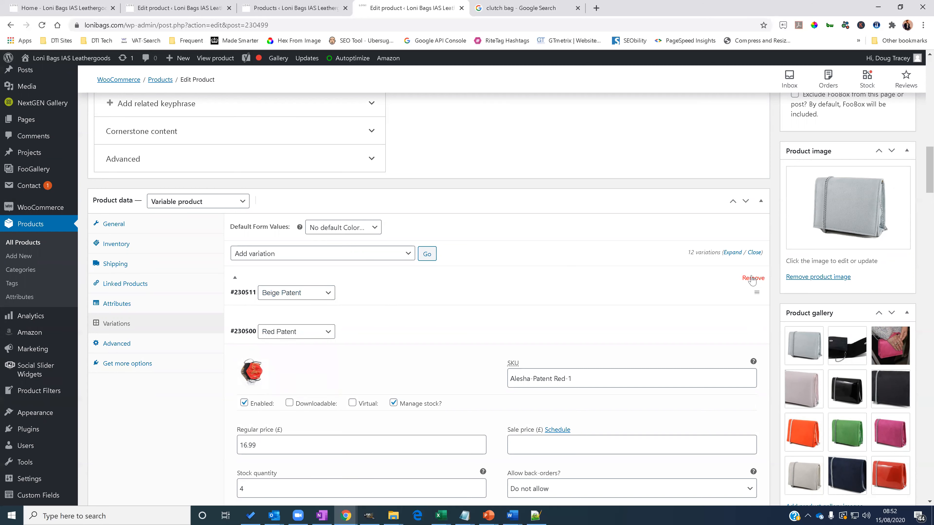
- Remove the newly added Beige Patent variation from the product
click(753, 278)
click(519, 81)
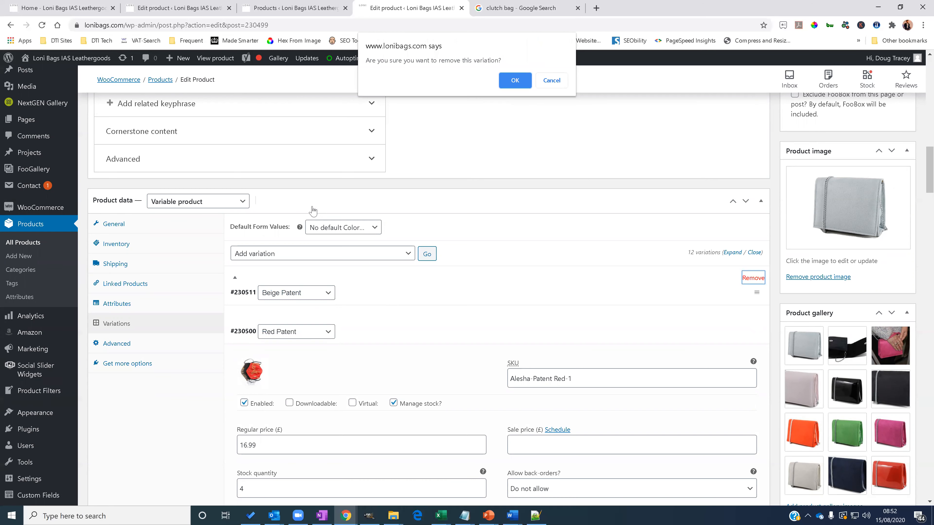
- Confirm the deletion of the extra Beige Patent variation while keeping the Red Patent variation
click(528, 79)
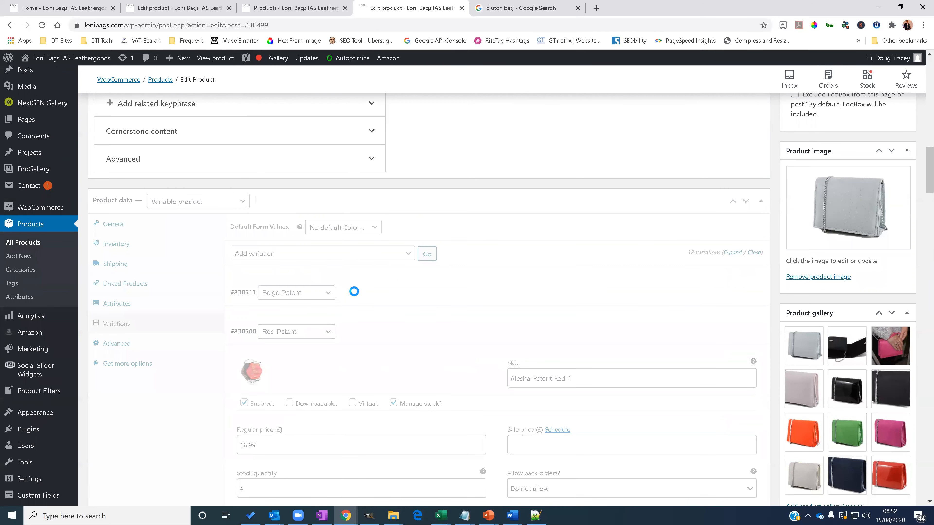
click(518, 86)
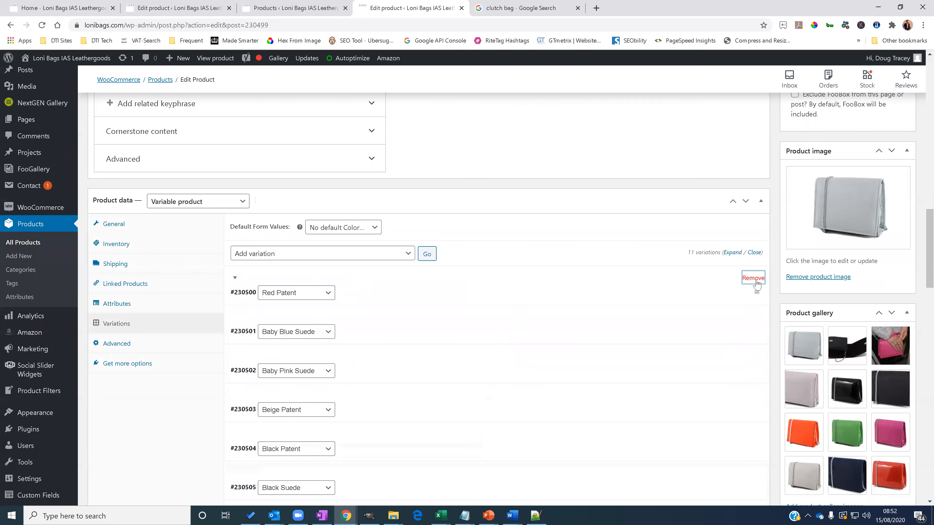
click(753, 278)
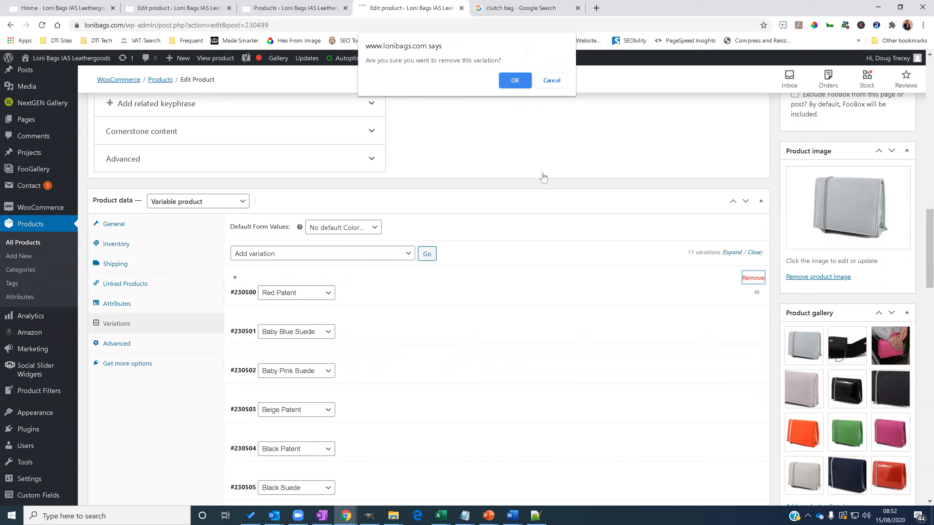
click(552, 81)
- Review the variations list, the Red Patent variation's details, and the Amazon and short description sections below
scroll(364, 311, down, 5)
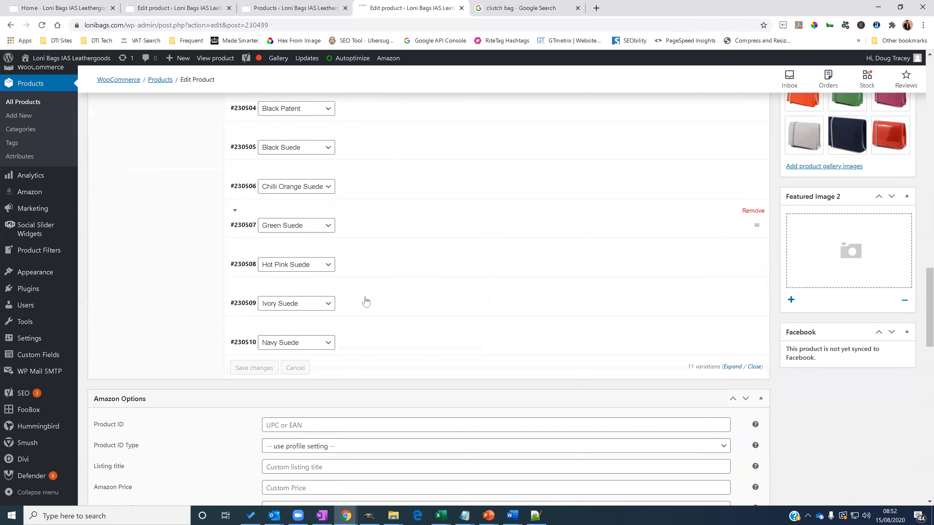
scroll(366, 304, up, 5)
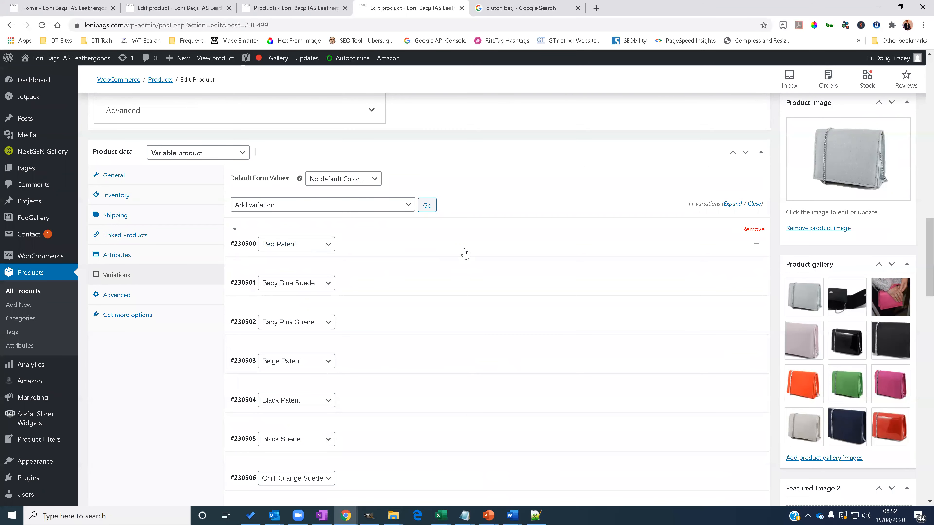
click(464, 251)
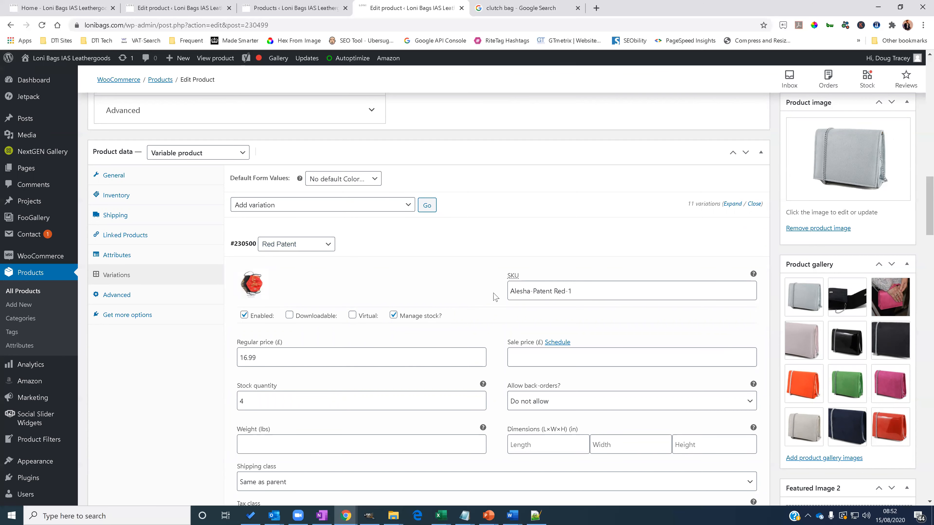
scroll(494, 298, down, 5)
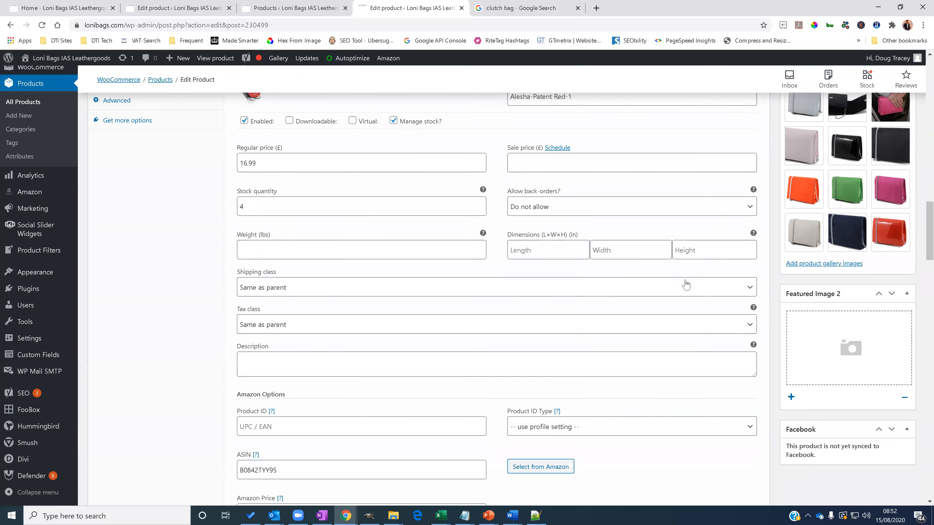
scroll(686, 284, down, 20)
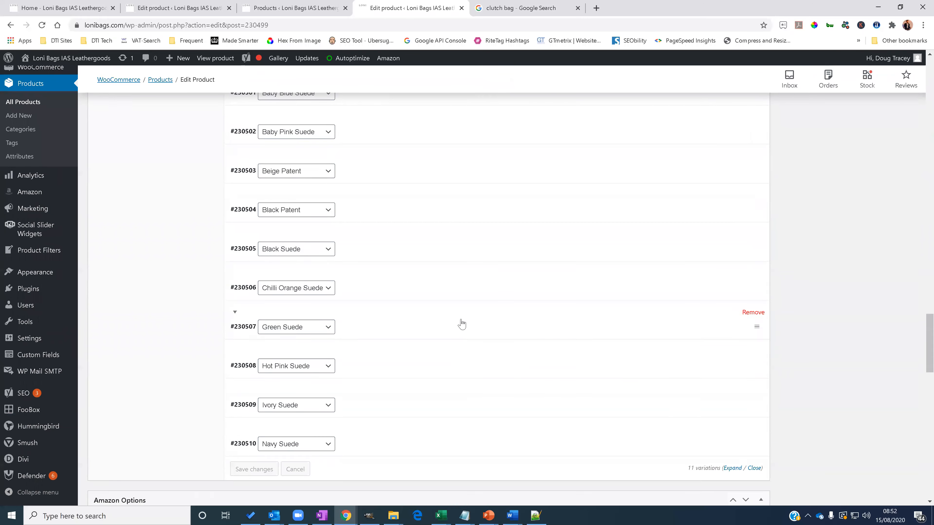
scroll(462, 324, down, 20)
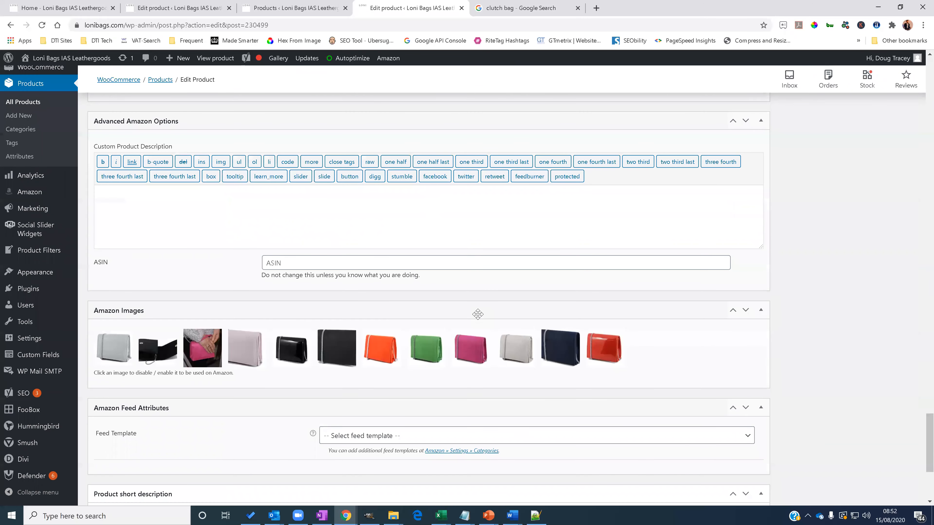
scroll(477, 314, down, 5)
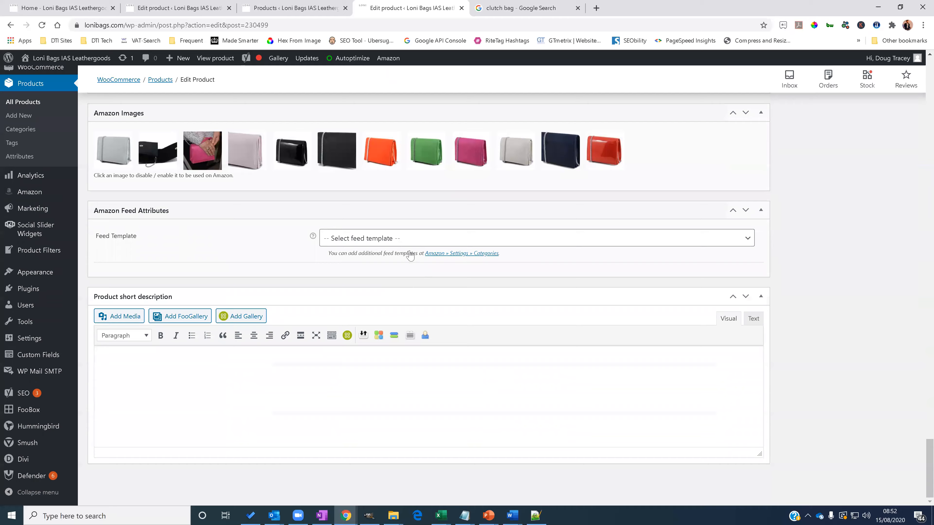
scroll(410, 256, up, 20)
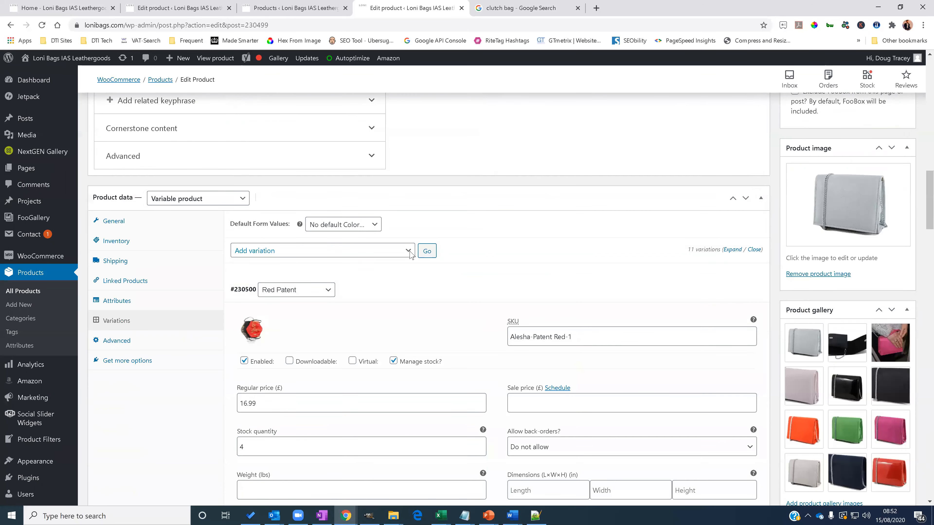
scroll(494, 463, up, 10)
scroll(504, 467, up, 10)
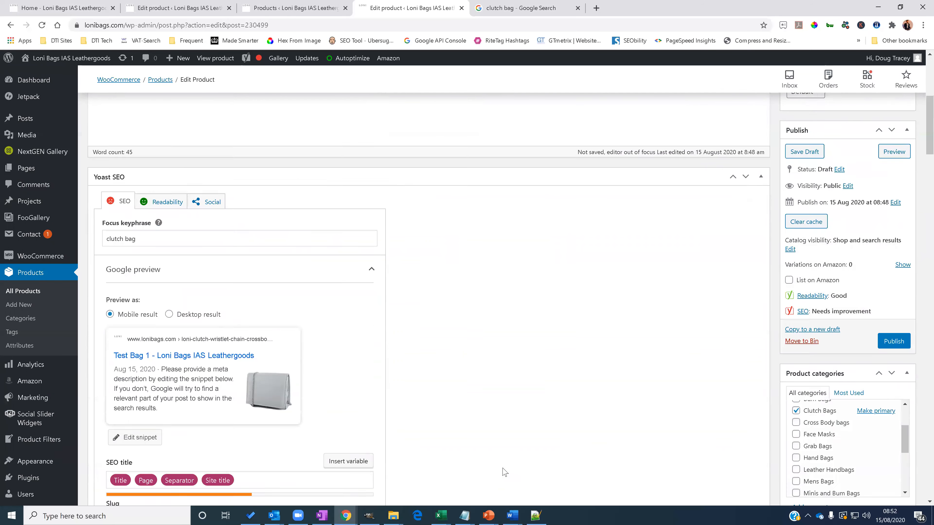
- Review the draft's publishing options and look through the full product category list for the assigned categories
scroll(825, 300, down, 5)
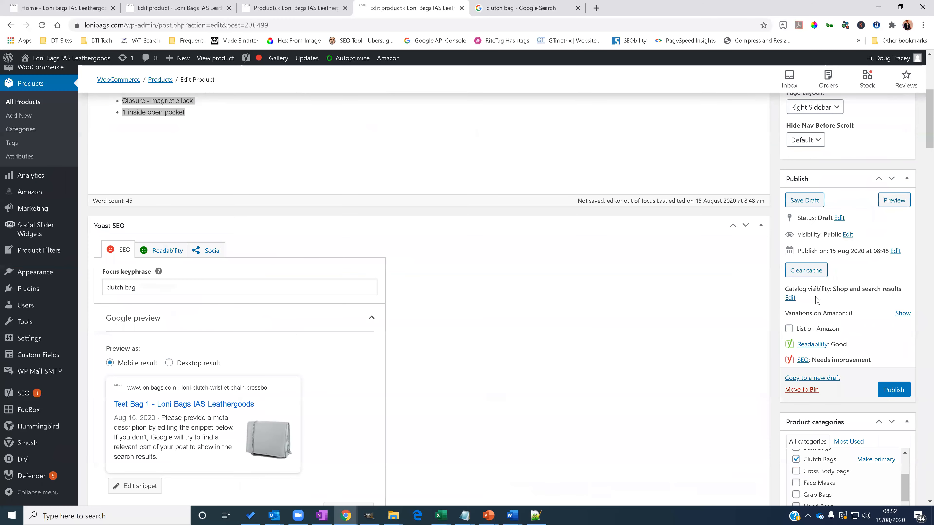
scroll(864, 381, down, 2)
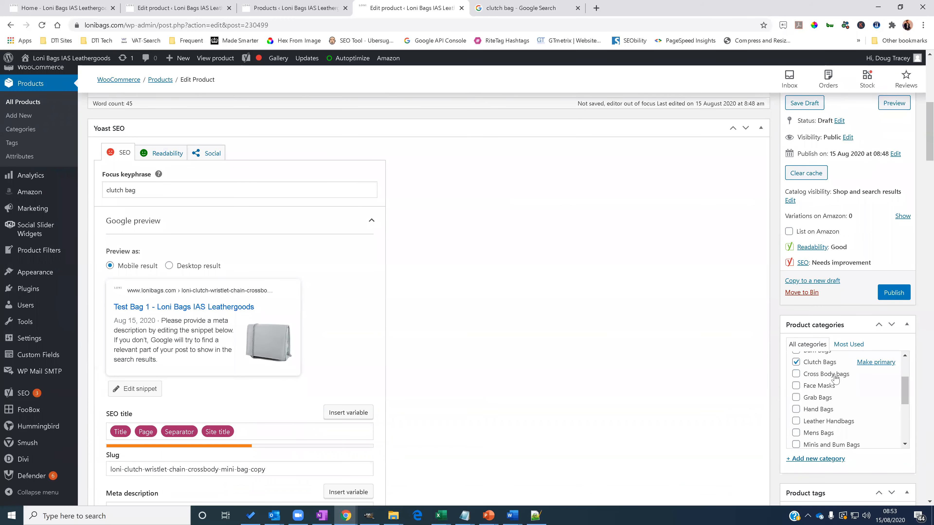
scroll(835, 381, up, 2)
scroll(914, 368, down, 3)
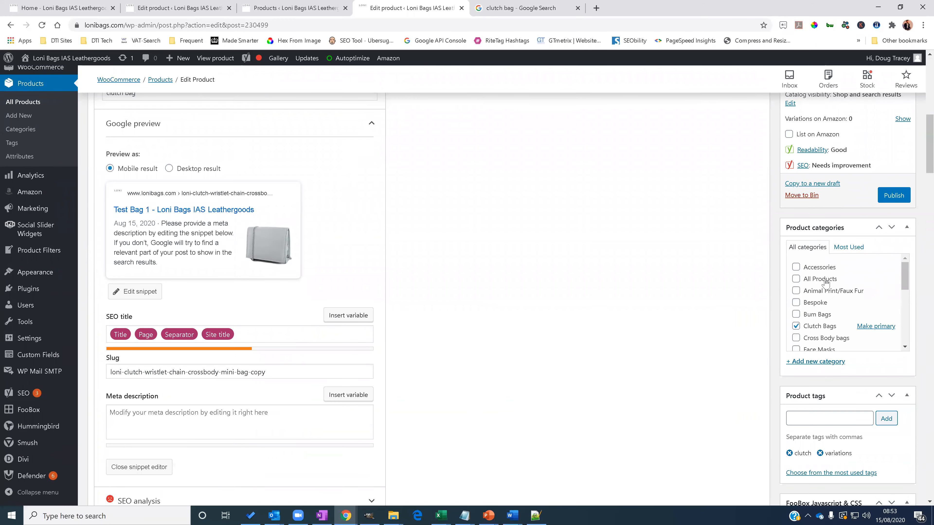
drag(905, 278, 903, 332)
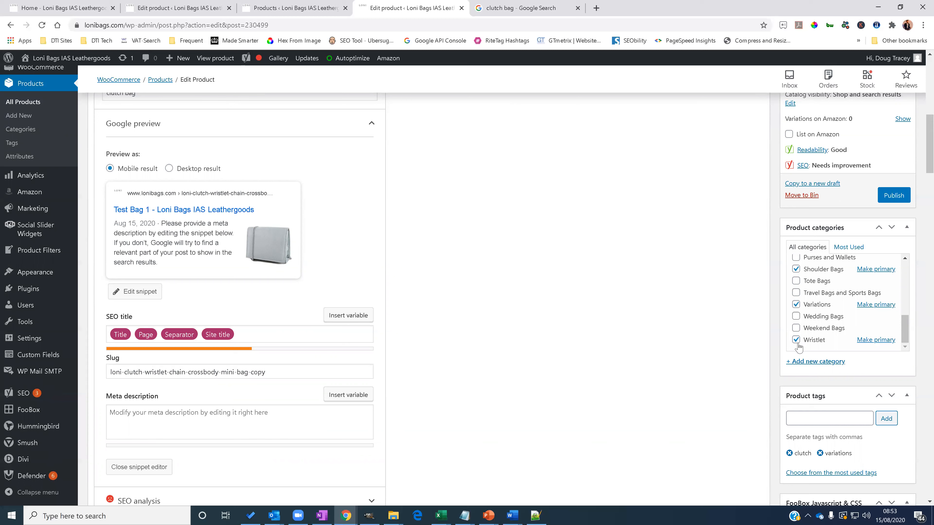
scroll(838, 325, up, 2)
scroll(837, 324, down, 2)
scroll(846, 326, up, 2)
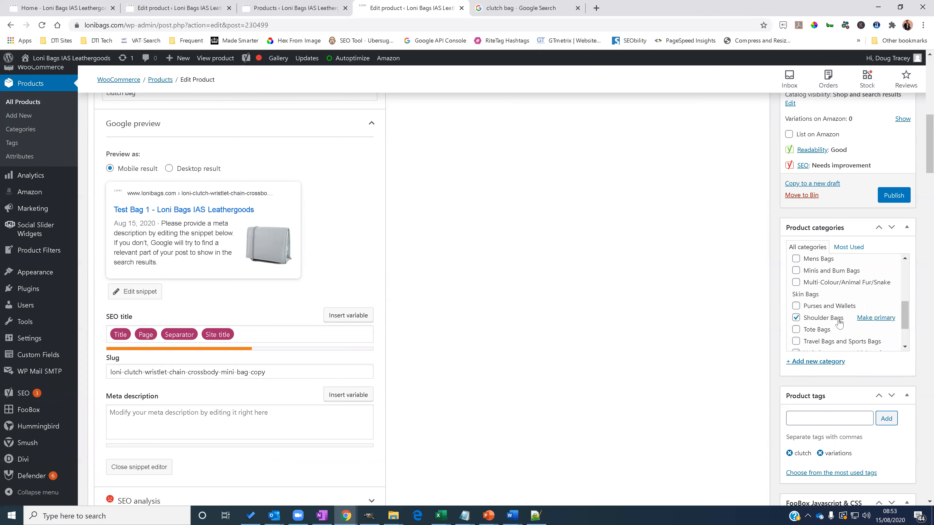
scroll(839, 322, up, 5)
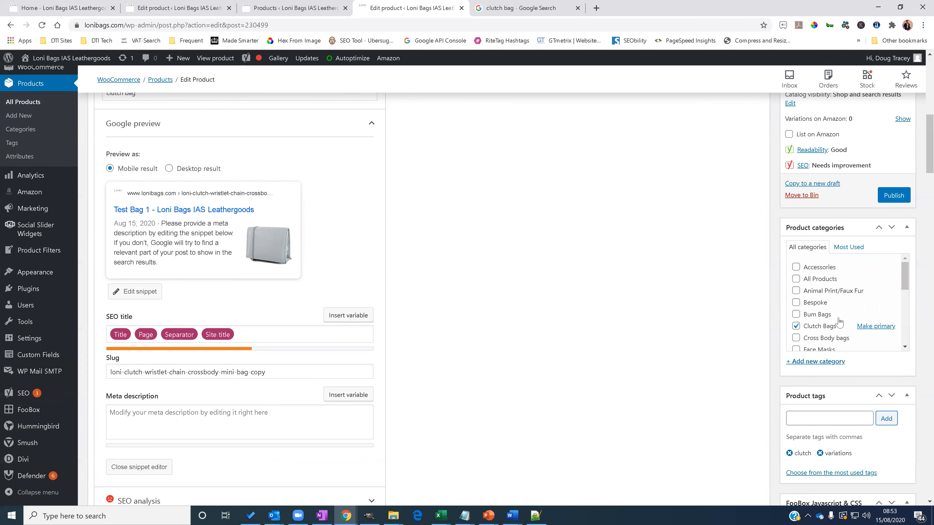
- Open the form for adding a product category and examine its name and parent category fields
click(824, 362)
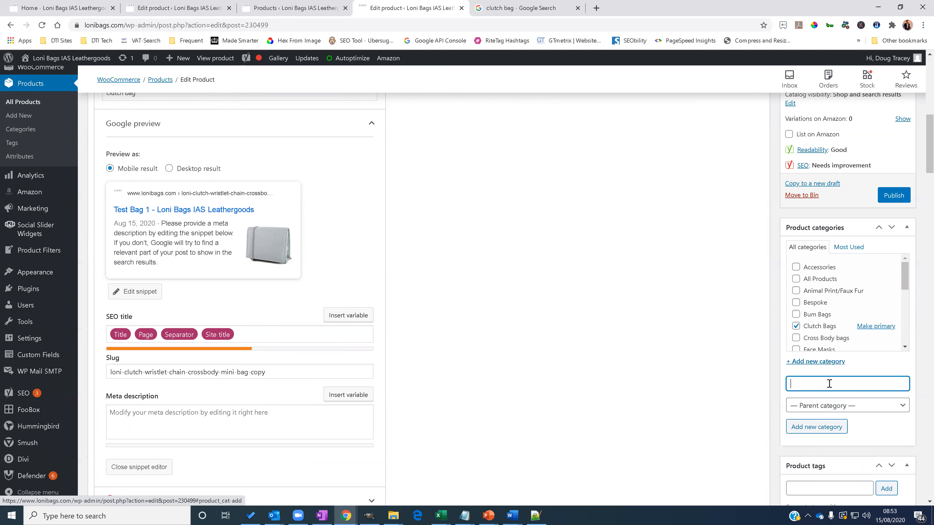
scroll(857, 387, down, 1)
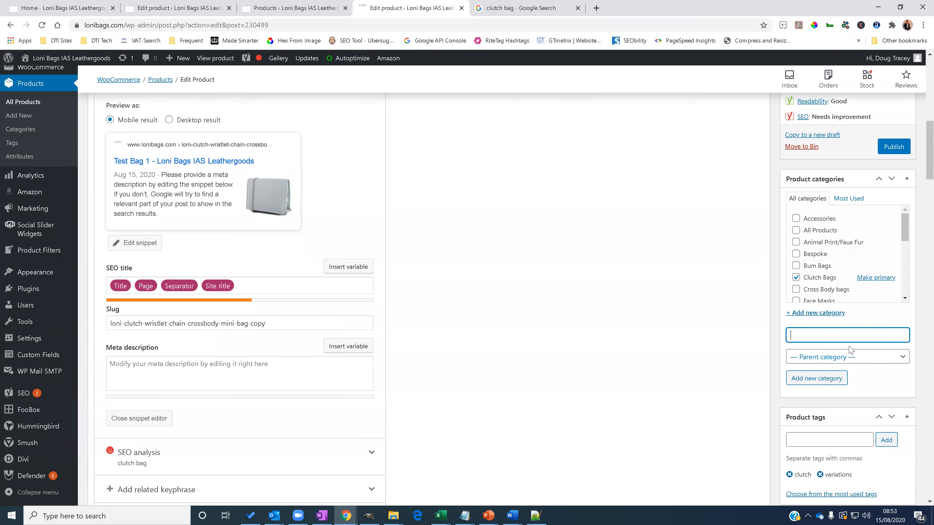
click(849, 362)
click(849, 361)
click(843, 338)
scroll(921, 277, up, 3)
scroll(921, 270, down, 3)
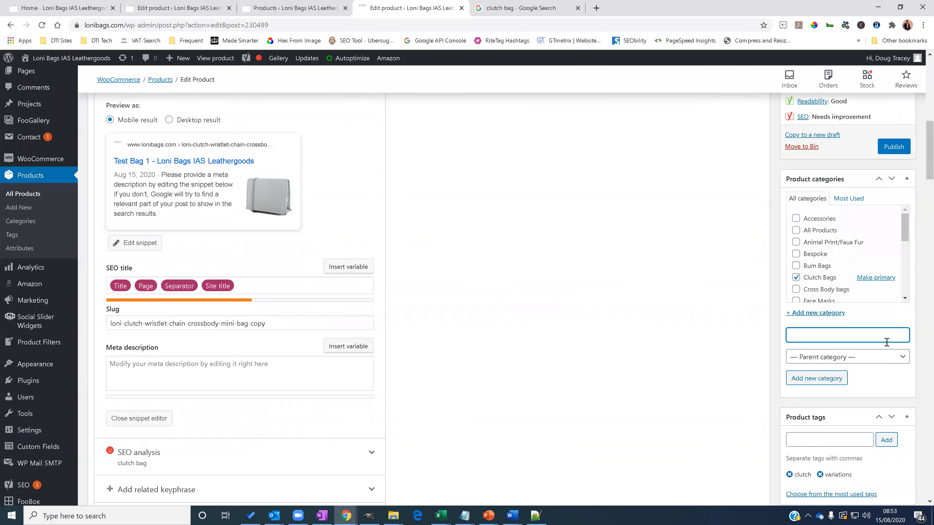
- Open the storefront's Minis & Bum Bags category and look over its products and category filter
click(263, 7)
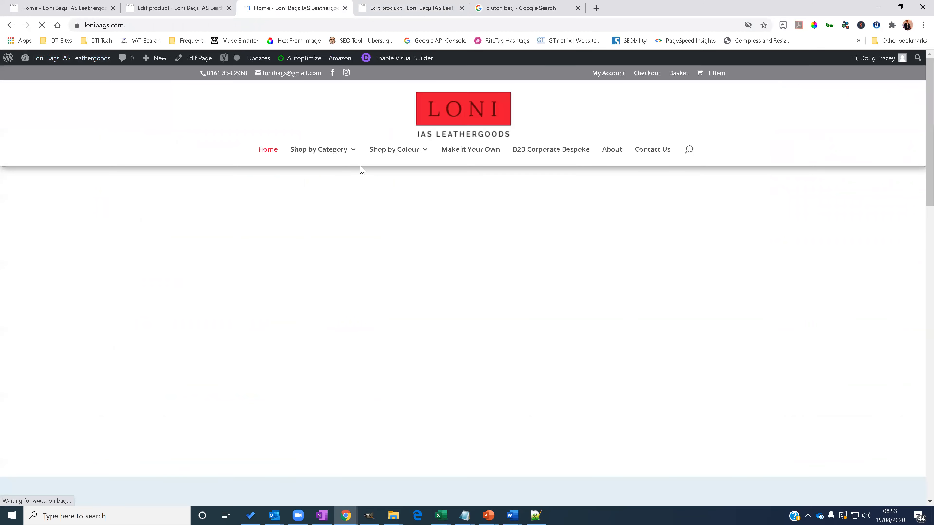
mouse_move(329, 151)
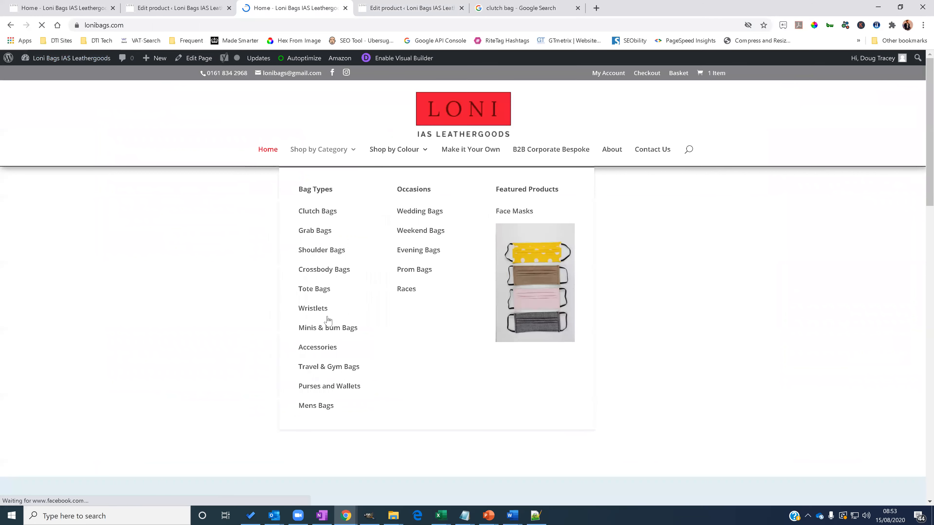
click(289, 326)
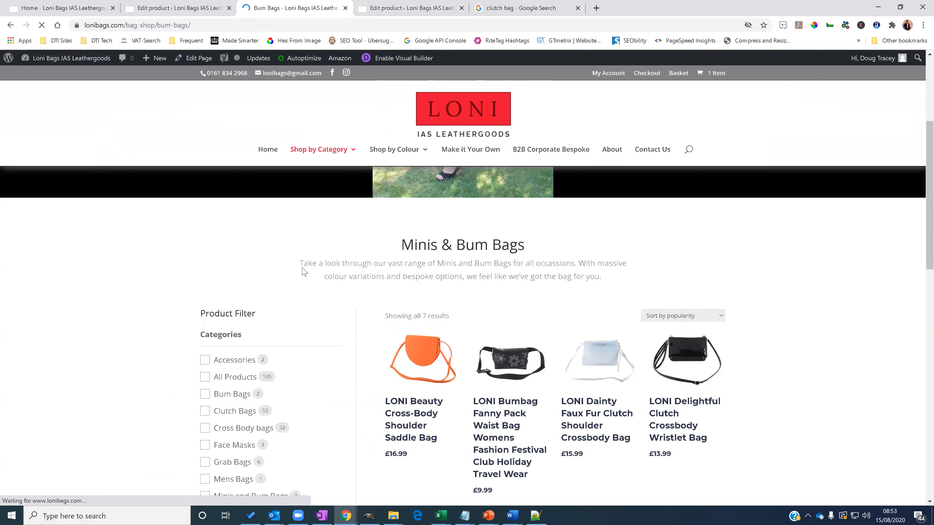
scroll(304, 272, down, 3)
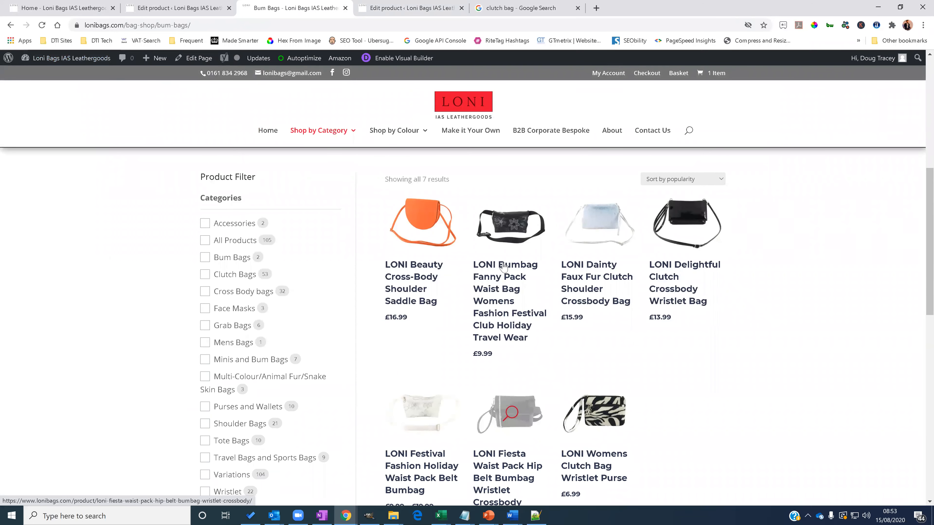
- Examine the publishing settings and assigned categories of the original LONI Clutch Wristlet Chain Crossbody Mini Bag product
click(205, 5)
scroll(791, 301, down, 5)
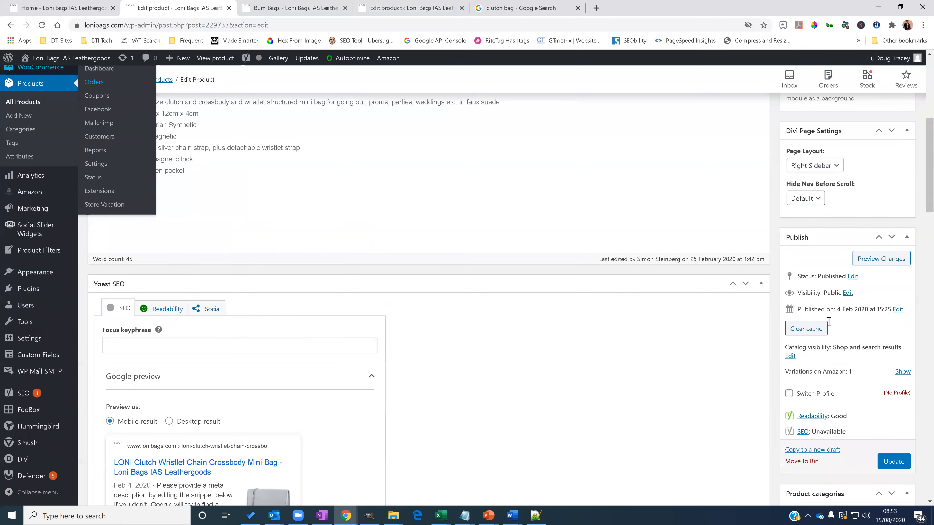
scroll(872, 309, down, 5)
scroll(828, 316, up, 5)
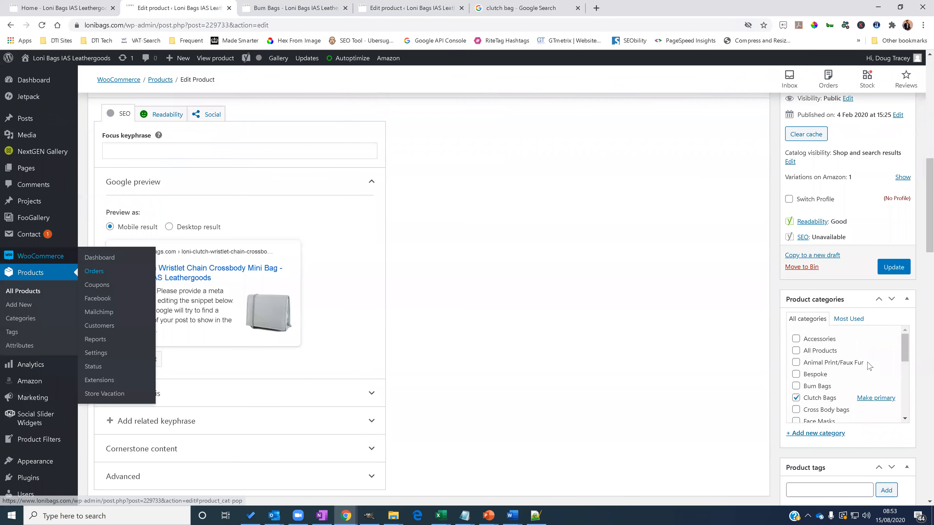
scroll(882, 337, down, 2)
scroll(882, 336, down, 5)
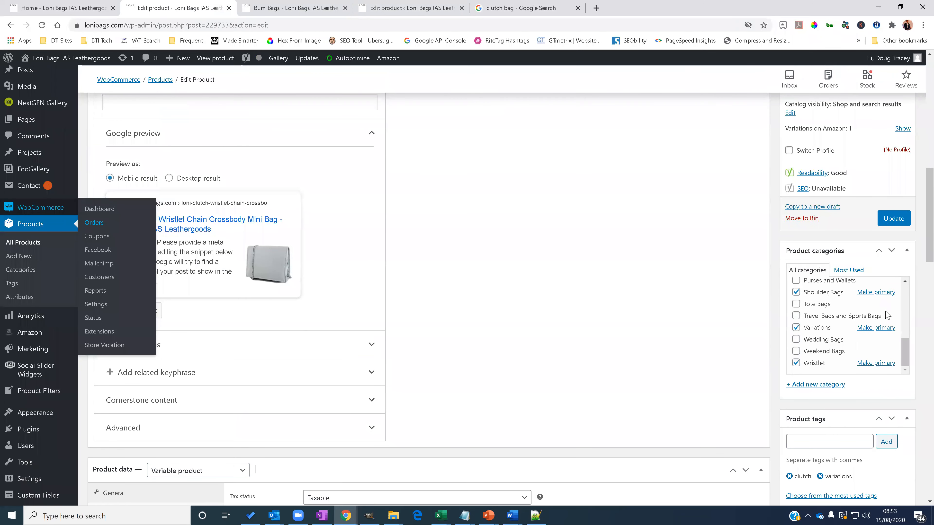
scroll(886, 315, down, 6)
scroll(875, 313, up, 12)
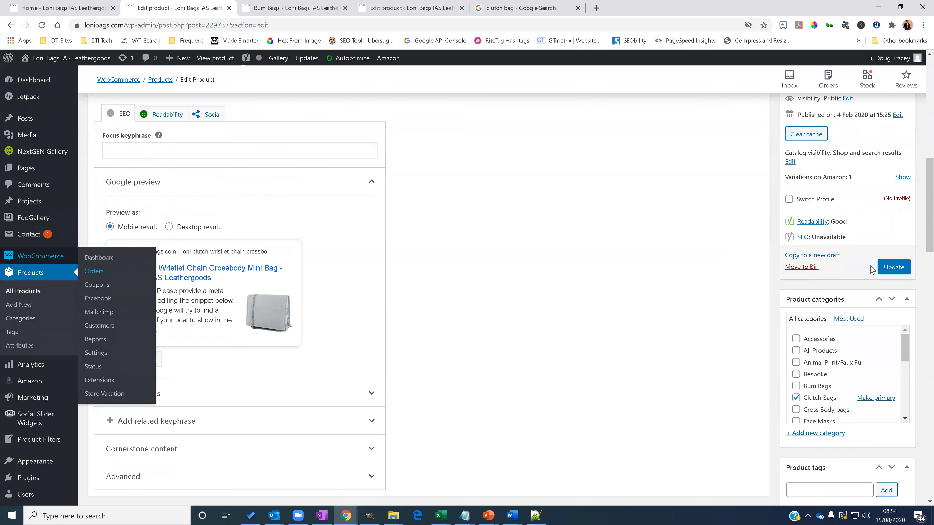
scroll(894, 316, up, 8)
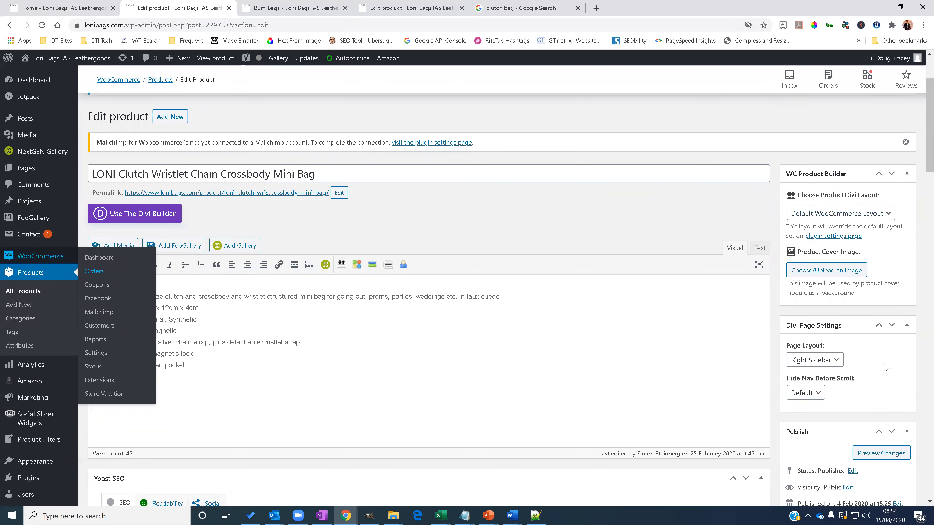
scroll(888, 372, down, 3)
scroll(881, 338, down, 3)
scroll(886, 334, up, 8)
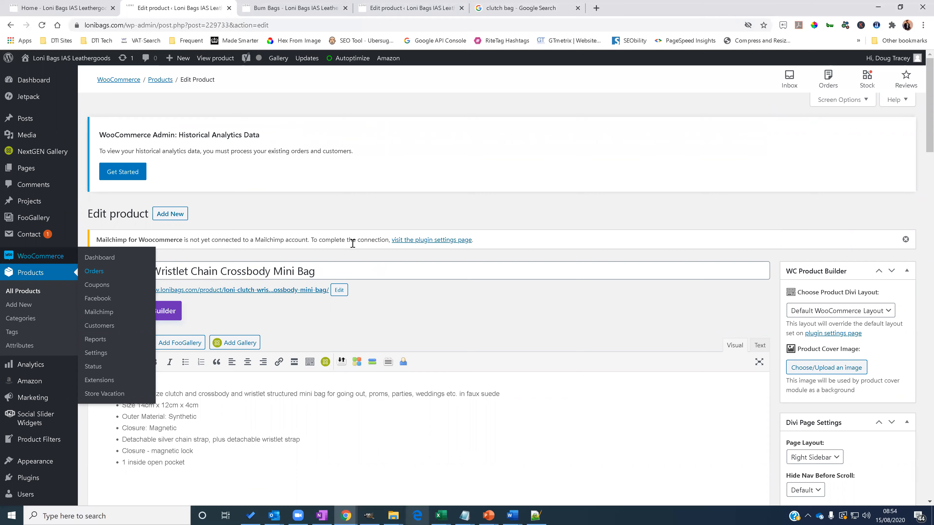
- Return to the shop's home page and start a blank new product
click(423, 4)
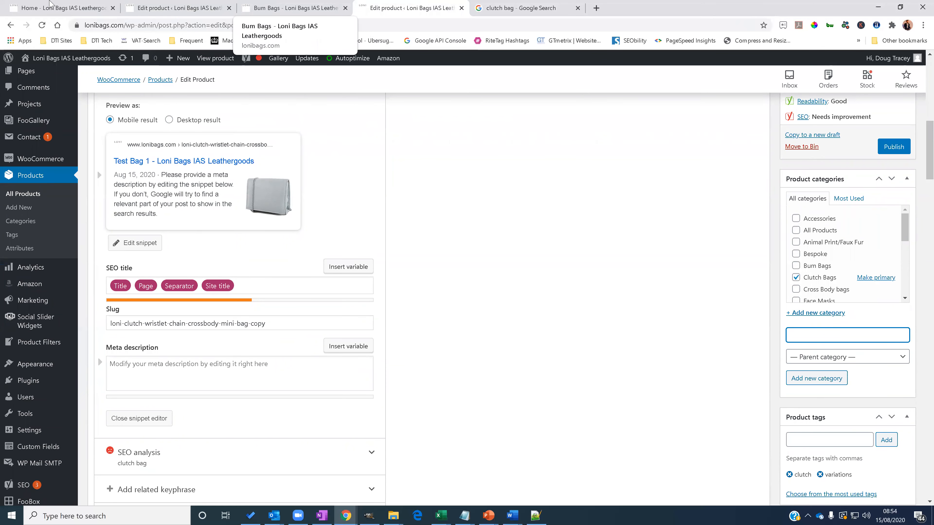
click(59, 4)
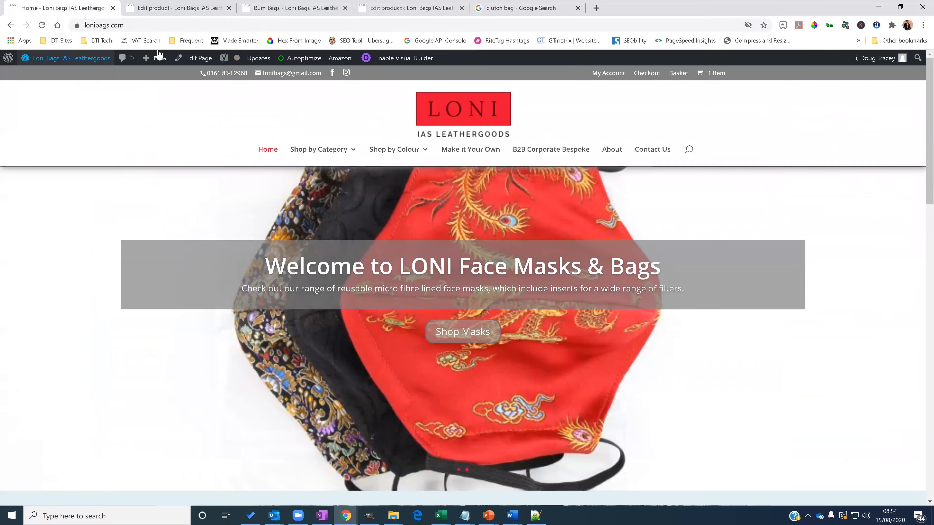
mouse_move(156, 58)
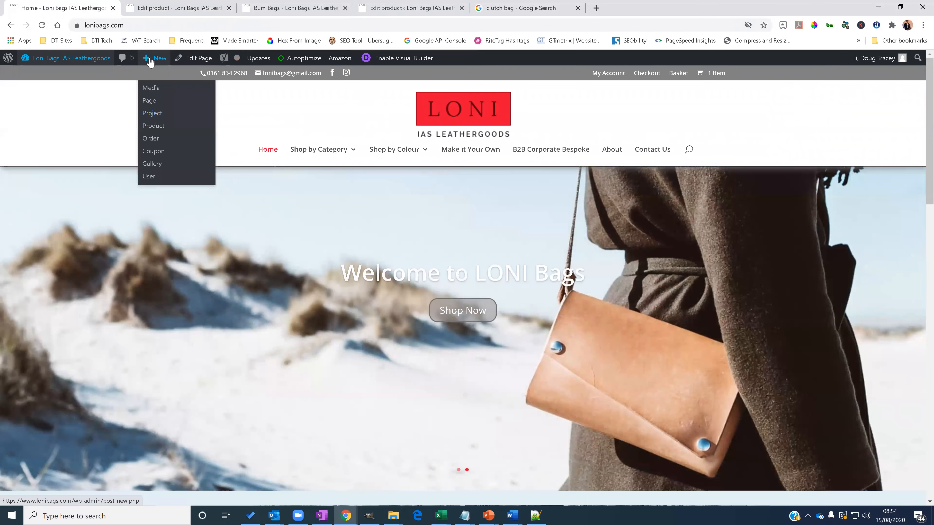
click(155, 127)
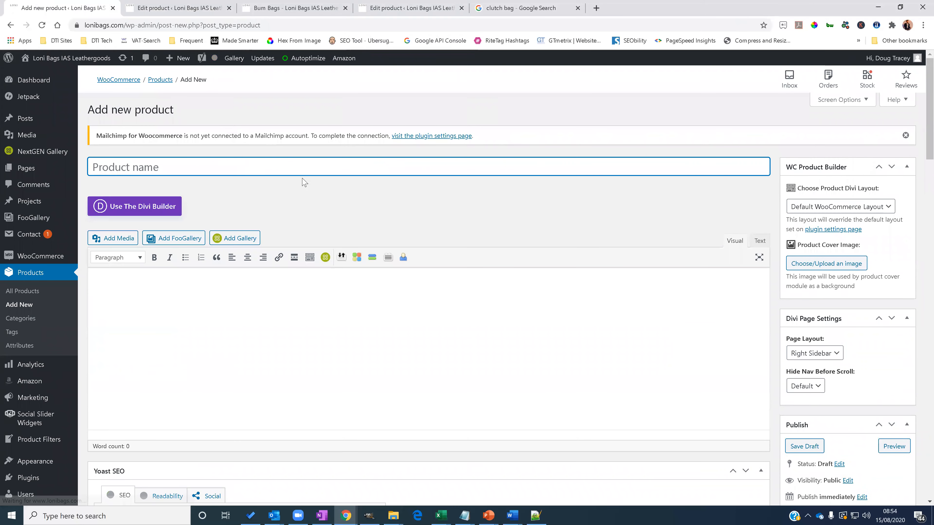
- Examine the blank product form, including its name, description, SEO keyphrase, Google preview and product data fields
scroll(348, 299, down, 5)
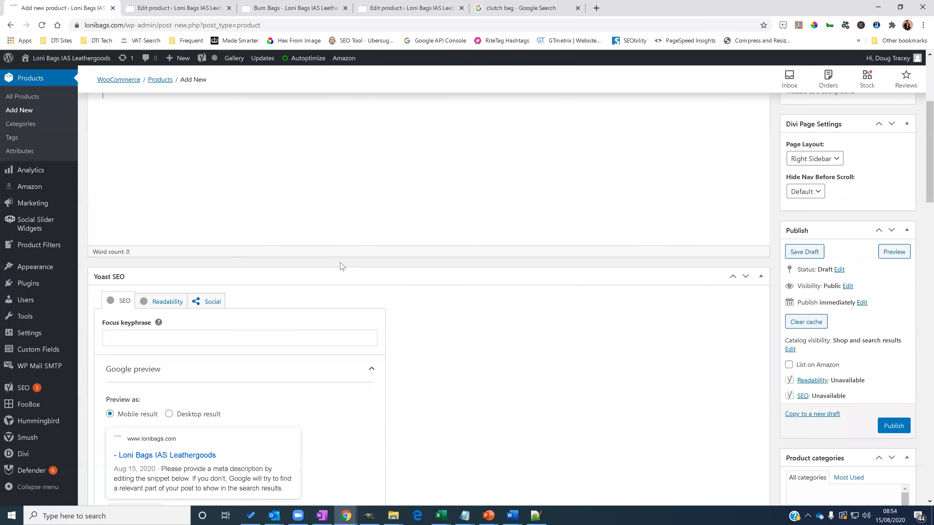
scroll(307, 264, up, 4)
scroll(271, 293, down, 6)
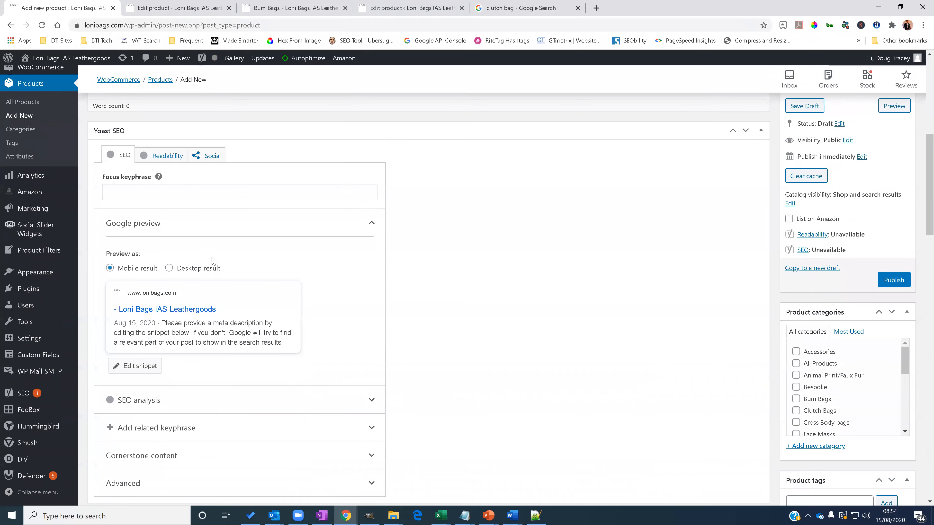
click(180, 190)
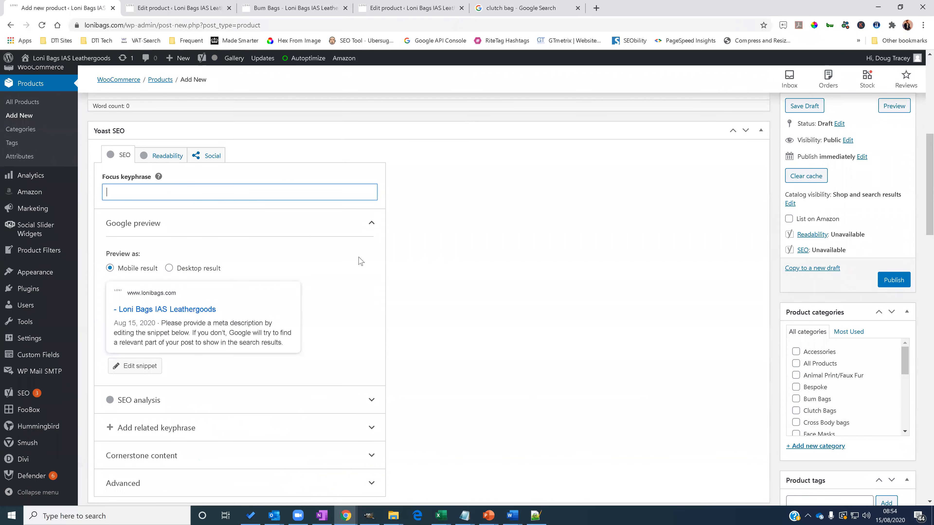
scroll(477, 311, up, 7)
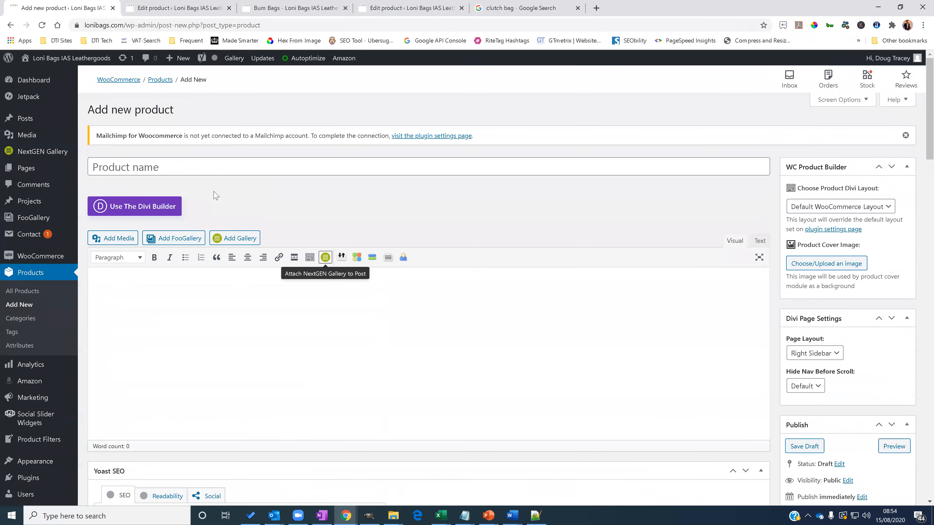
scroll(317, 262, down, 5)
scroll(208, 226, down, 3)
scroll(286, 263, down, 3)
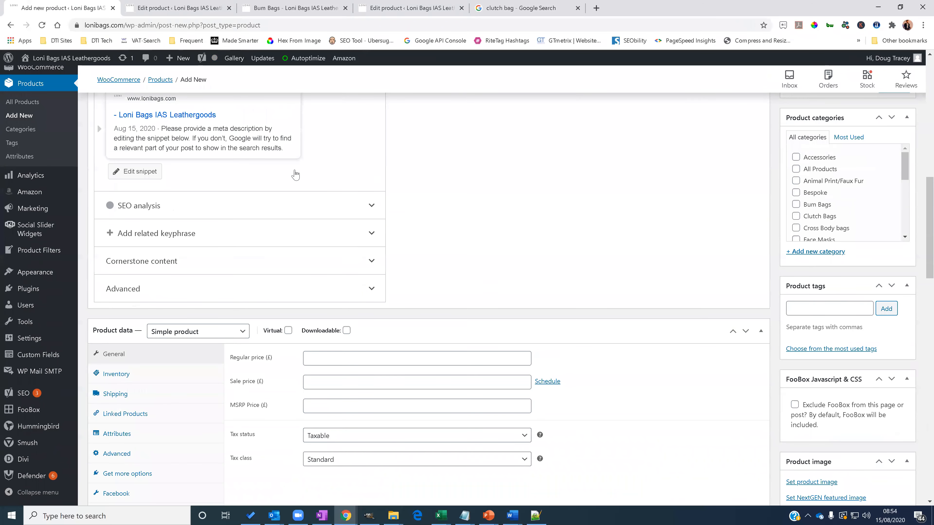
scroll(405, 250, down, 2)
scroll(265, 247, up, 3)
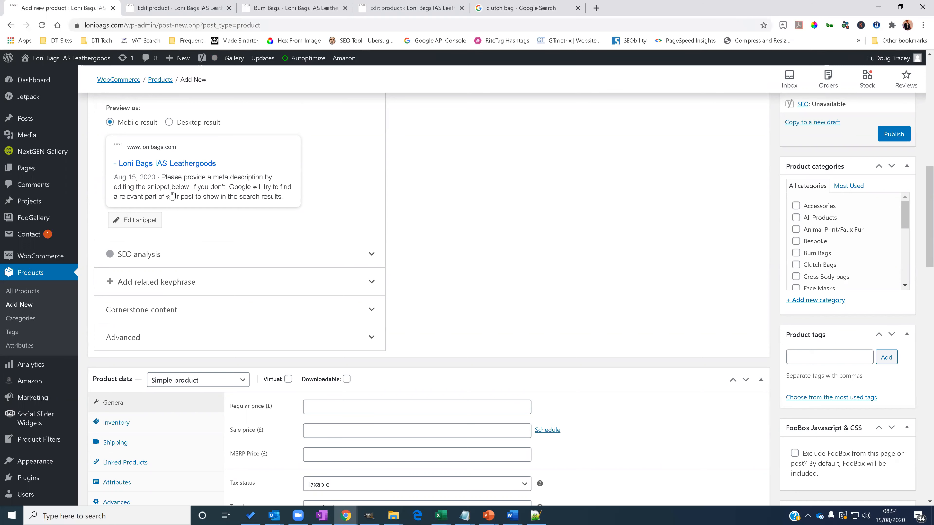
- Open the search snippet editor, fill the meta description with filler text to test its length indicator, and clear it
click(189, 202)
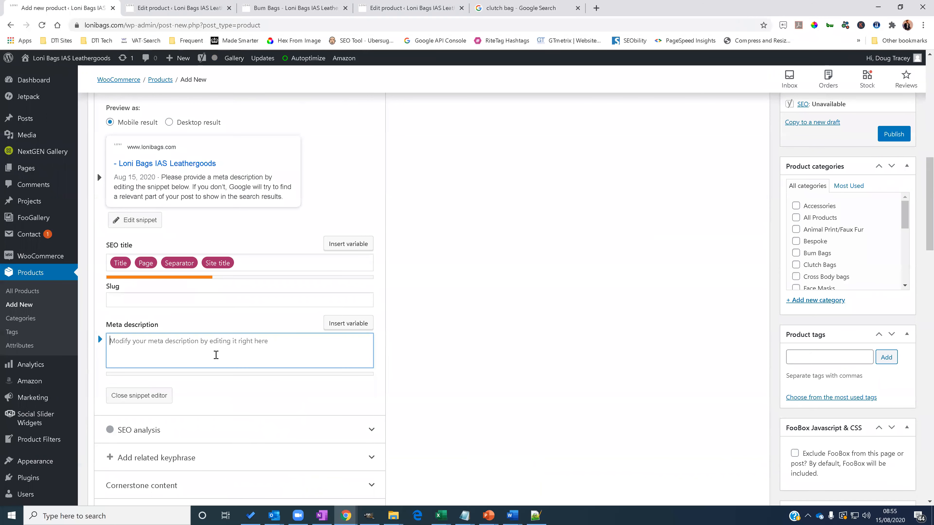
text(wrefffffffffffffffffffffffffffsdd)
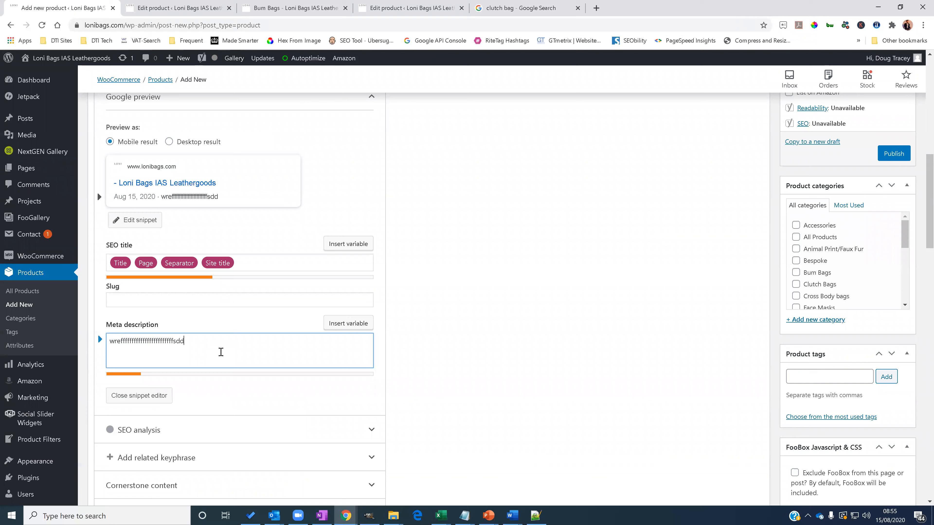
text(afsdfsfsadfsfssfadaf)
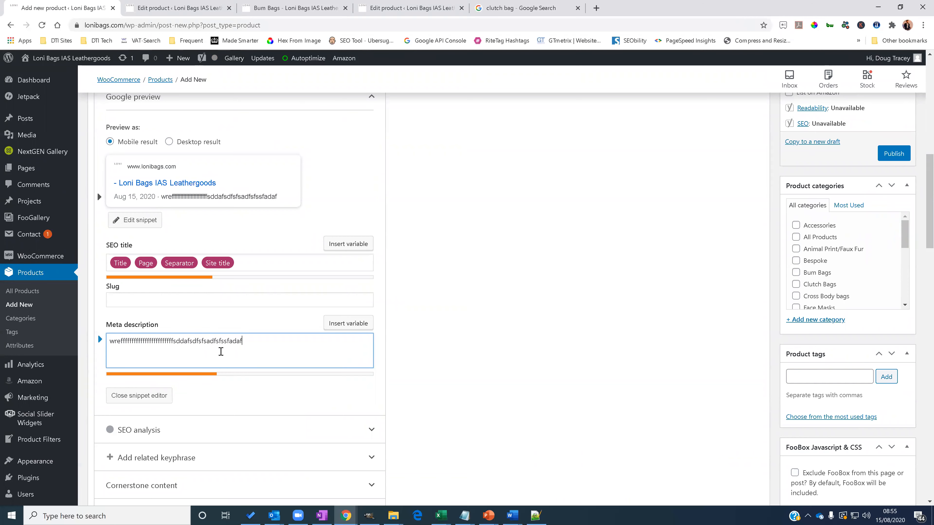
text(aervgsrg erg eag dzgvsdcbgserdgvdgsdxtgdzgtf345)
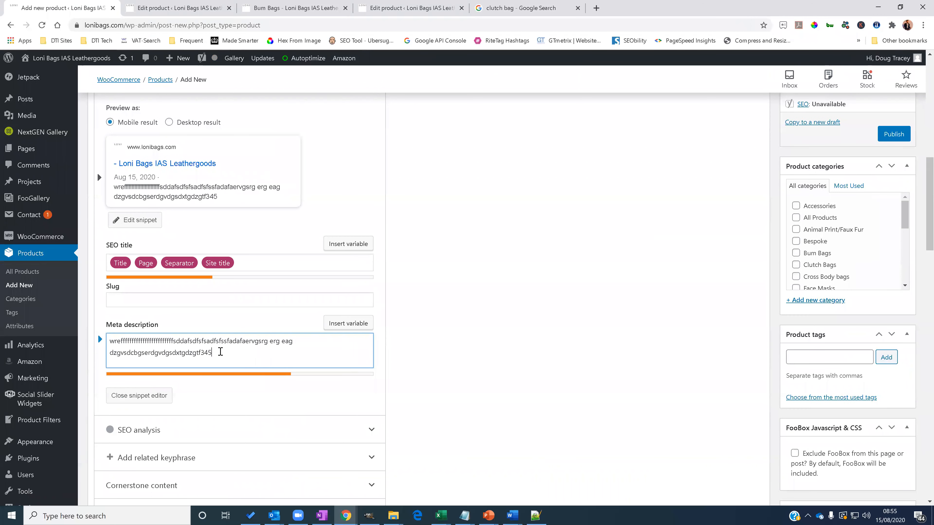
text(345f34q3d534f54st34t43t34d34dr4d43r4rd3q4rq34r4r)
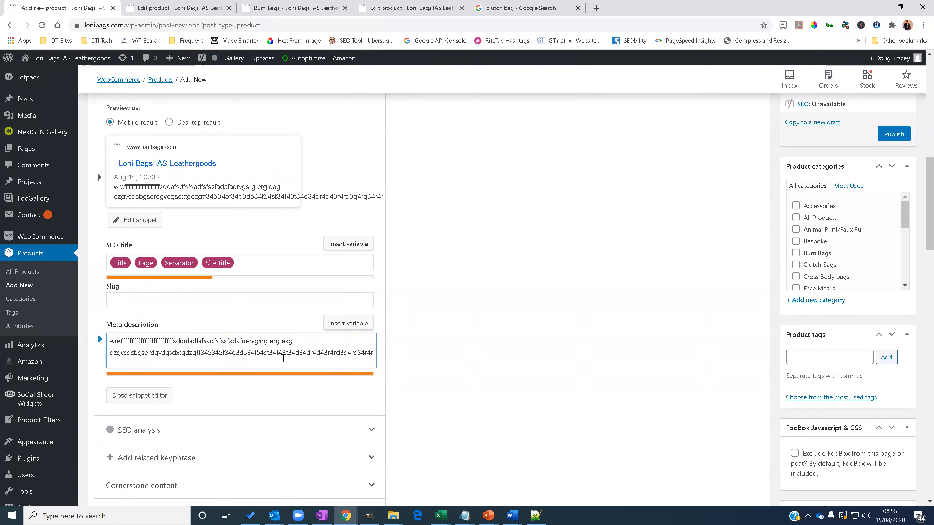
key(ctrl+a)
key(BackSpace)
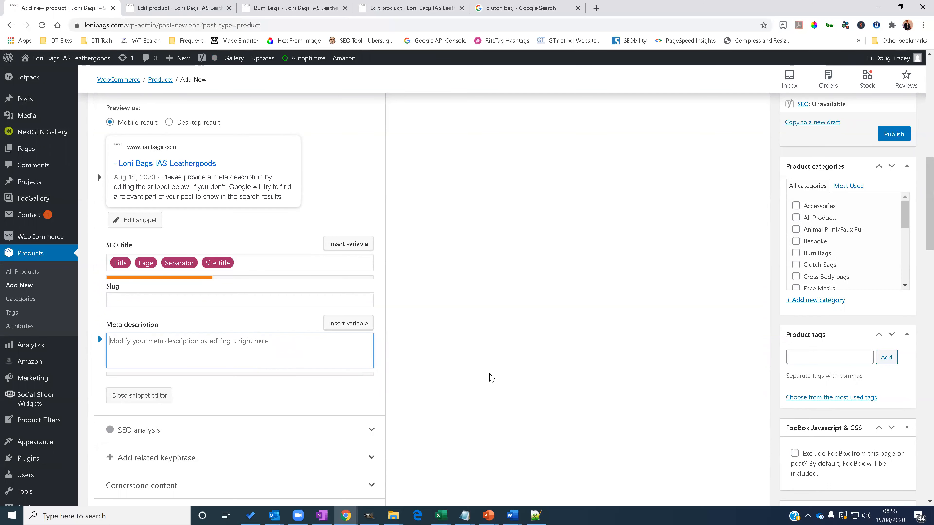
- Set the product data type to Variable product
scroll(458, 327, down, 5)
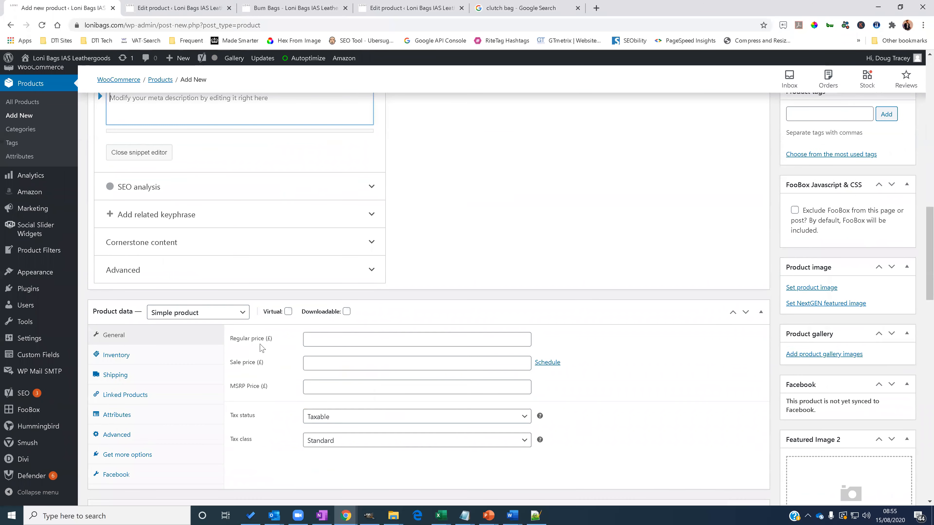
scroll(261, 347, down, 2)
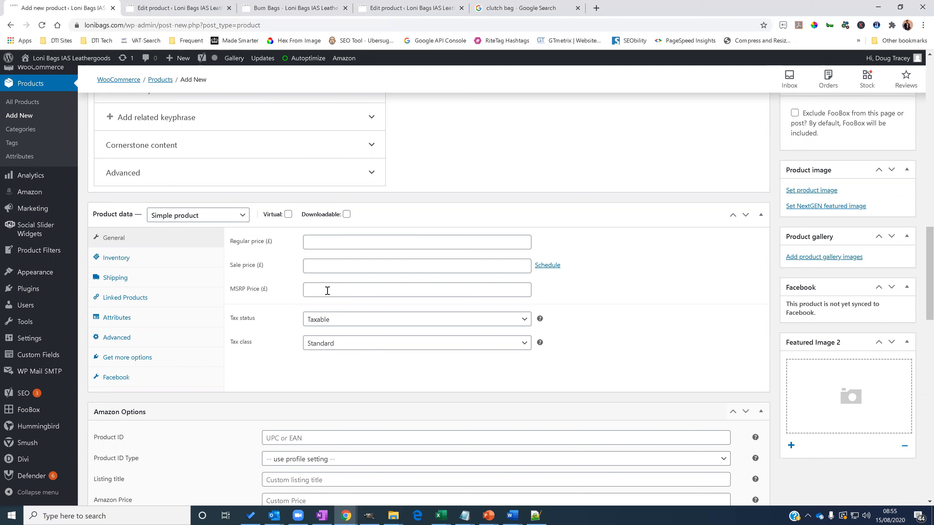
scroll(265, 307, down, 4)
scroll(272, 304, up, 4)
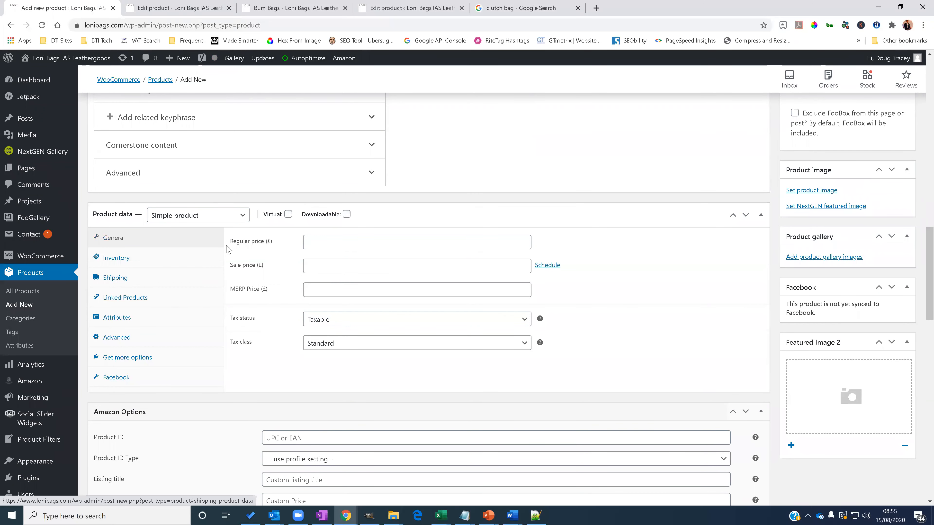
click(234, 217)
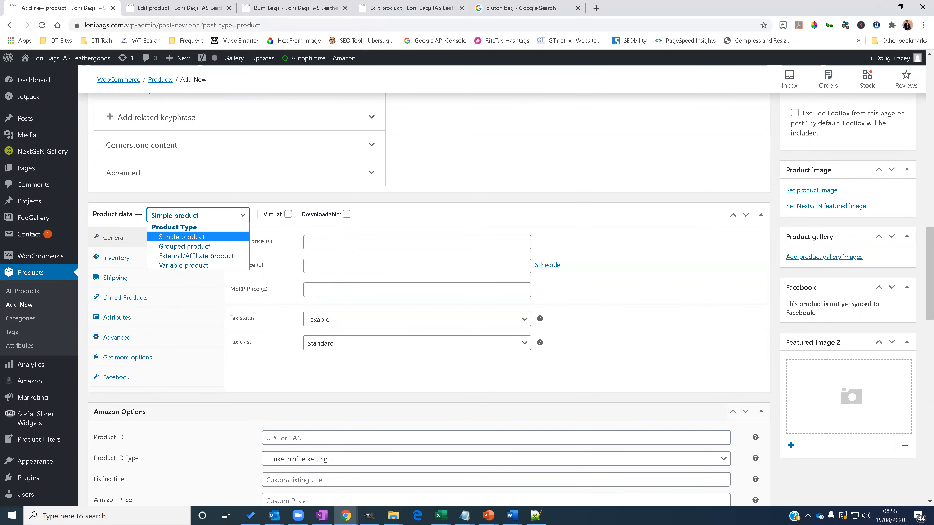
click(200, 267)
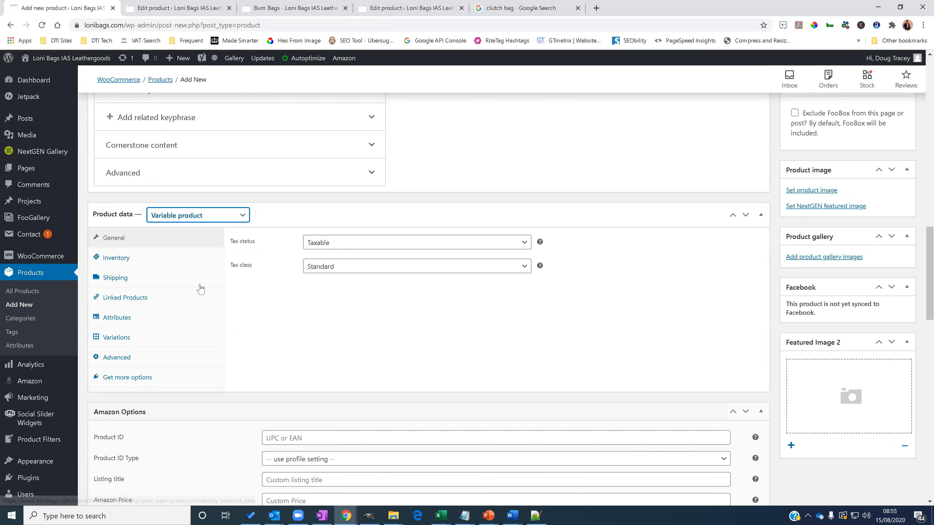
- Add the existing Color attribute to the new product
click(130, 318)
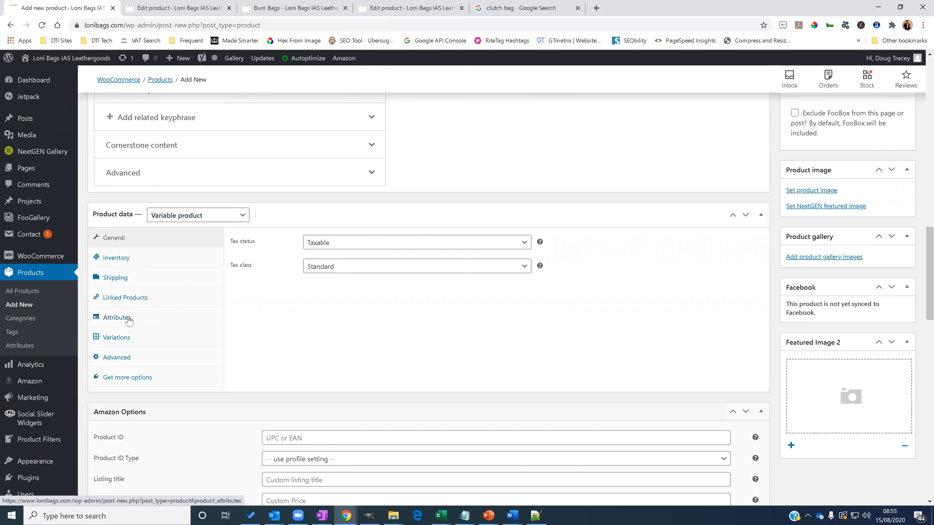
click(307, 241)
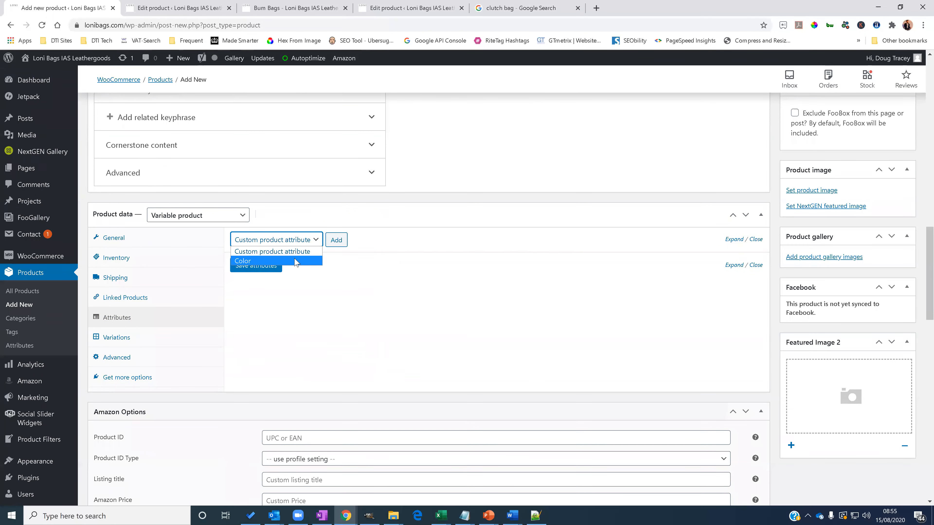
click(295, 262)
click(338, 242)
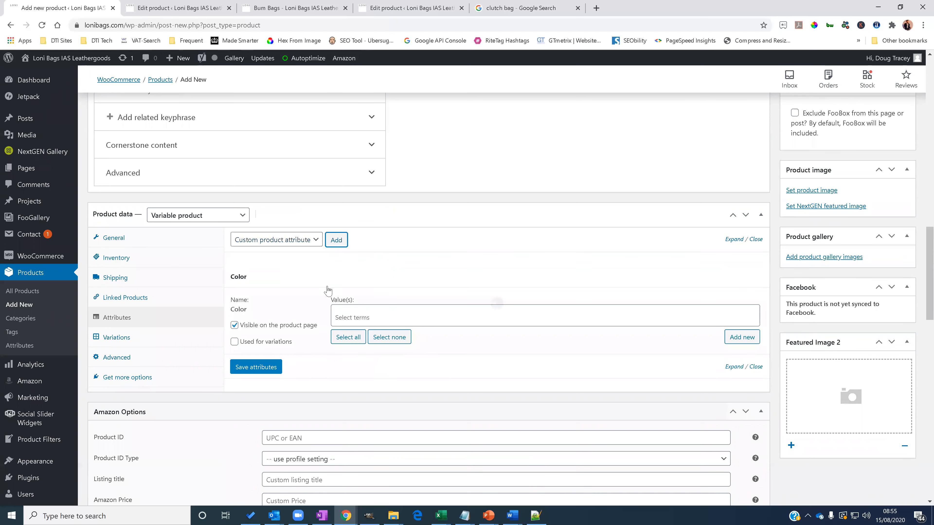
- Look through the list of available terms for the Color attribute
click(410, 319)
scroll(428, 361, down, 3)
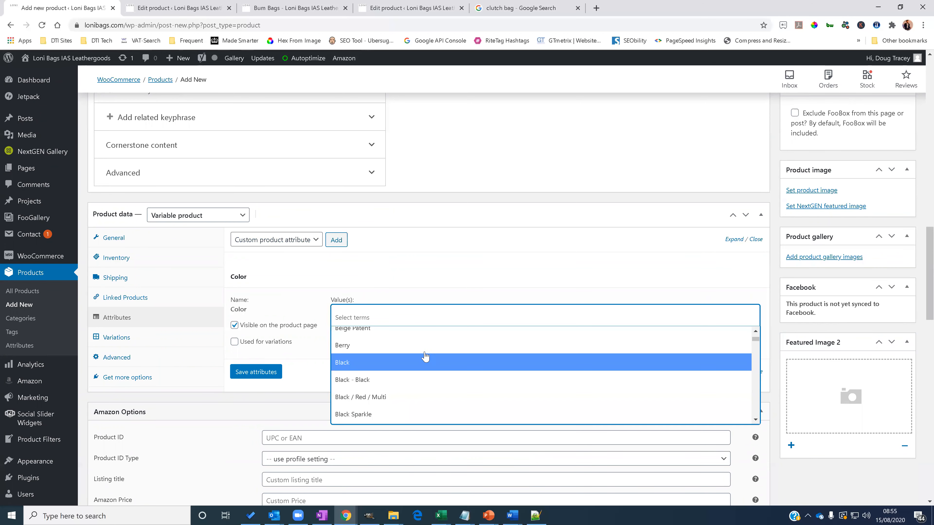
scroll(428, 362, down, 15)
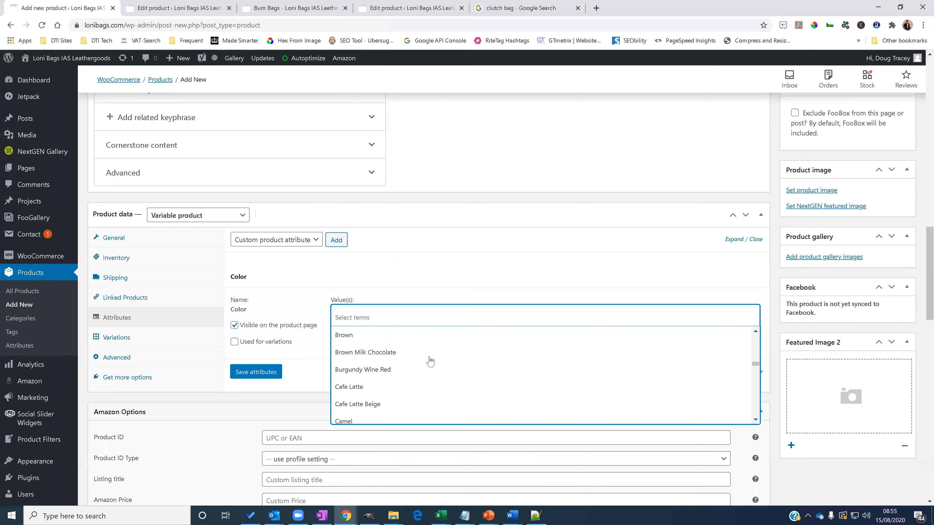
scroll(423, 363, down, 6)
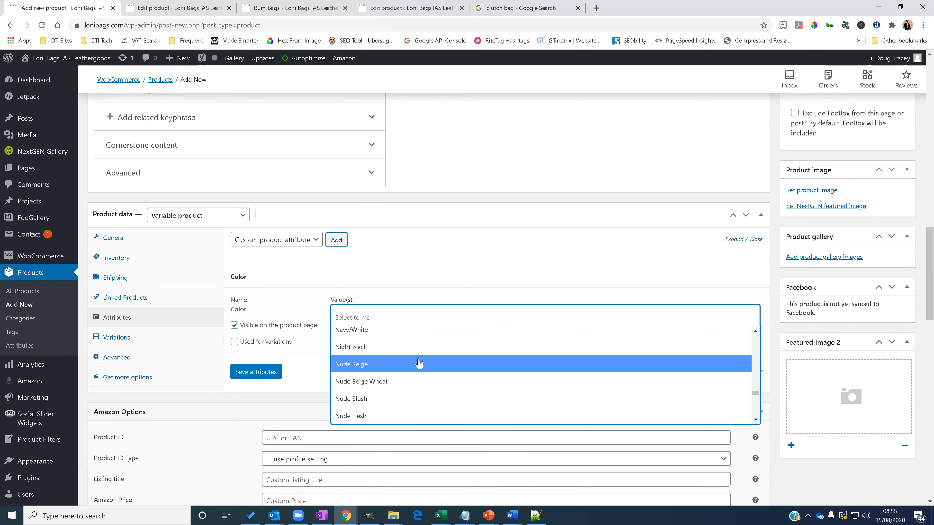
click(372, 320)
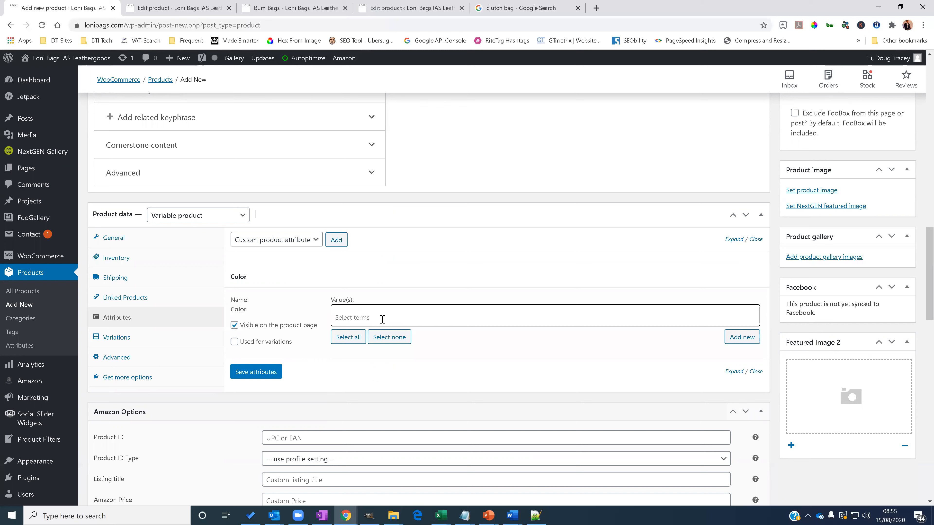
click(380, 320)
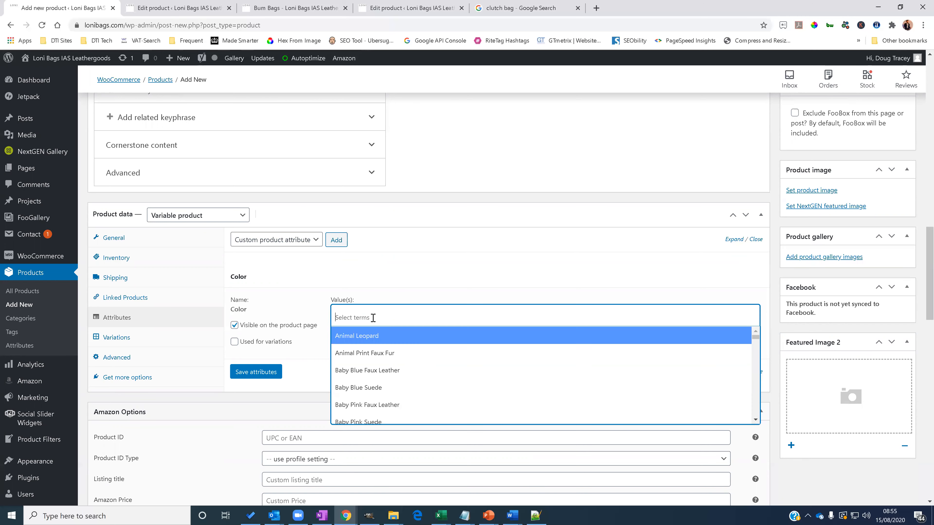
click(373, 318)
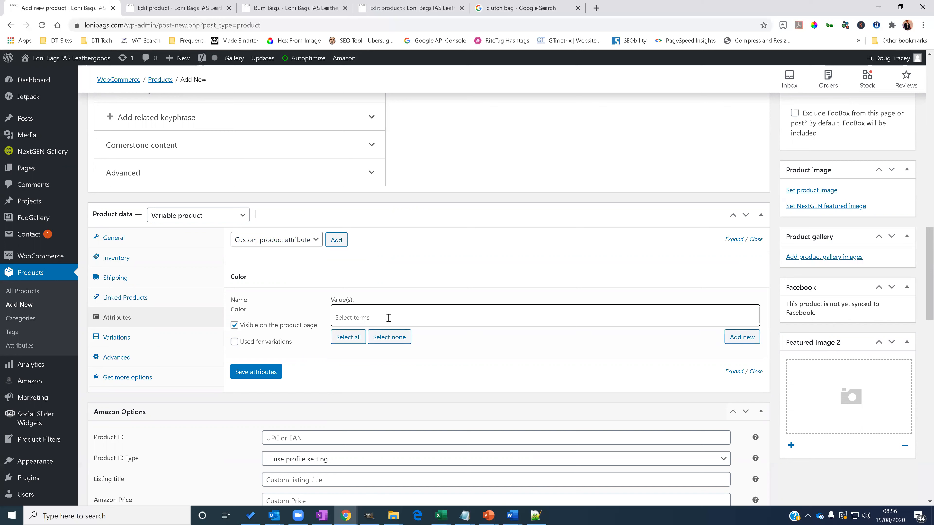
click(368, 317)
click(392, 315)
- Try to make variations available by saving the Color attribute without any terms
click(265, 372)
click(132, 342)
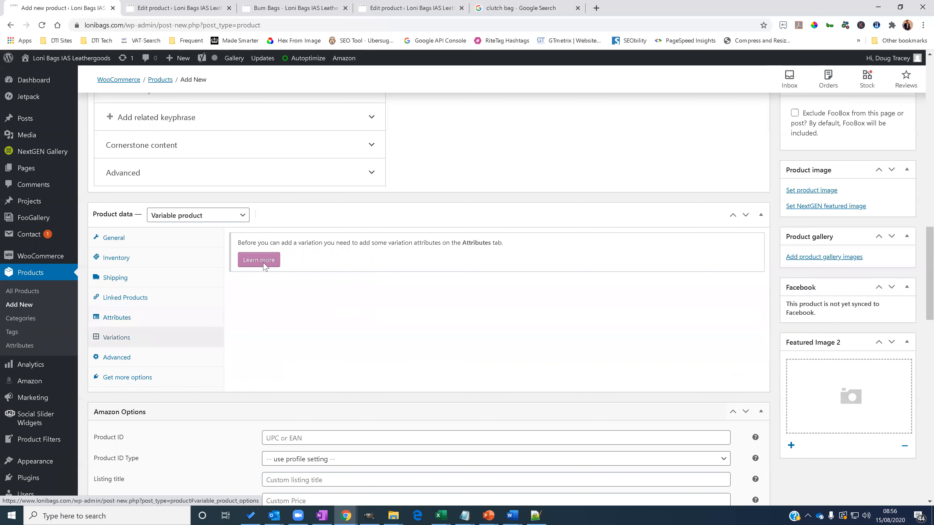
click(154, 319)
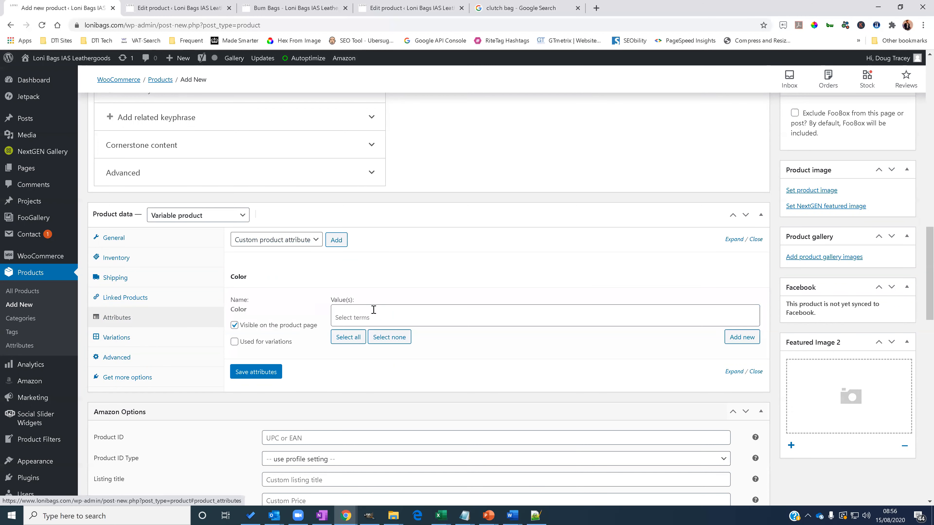
- Assign Animal Print Faux Fur, Baby Blue Faux Leather and Baby Pink Faux Leather among the Color values, and save the attributes
click(372, 312)
click(375, 353)
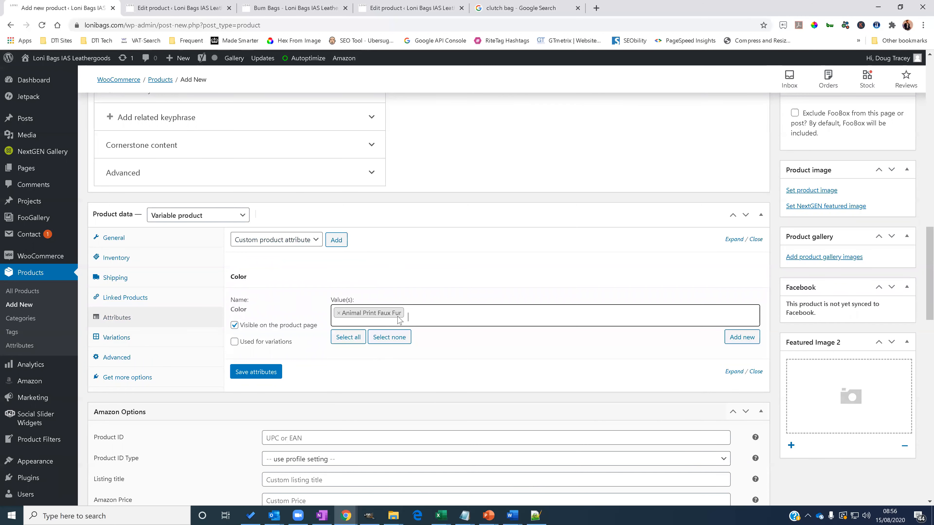
click(441, 313)
click(411, 368)
click(503, 316)
click(515, 315)
click(474, 404)
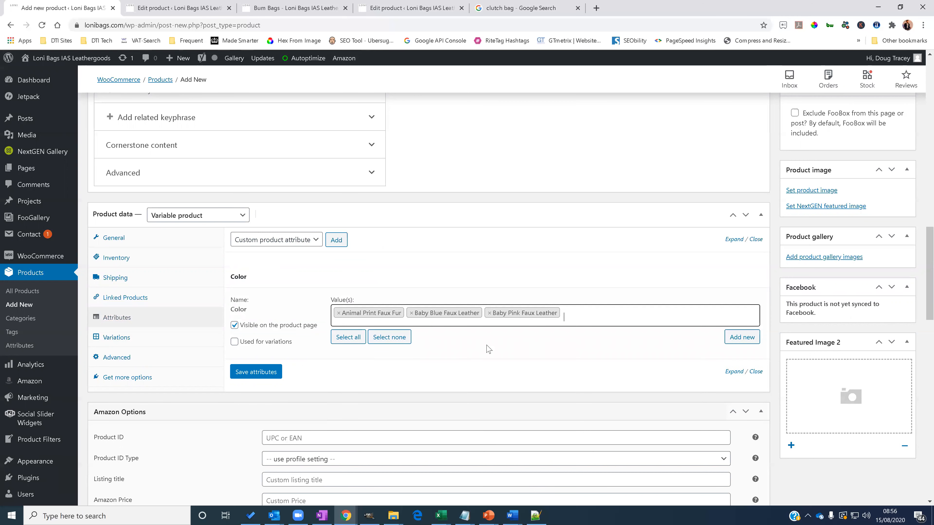
click(568, 324)
click(515, 418)
click(245, 379)
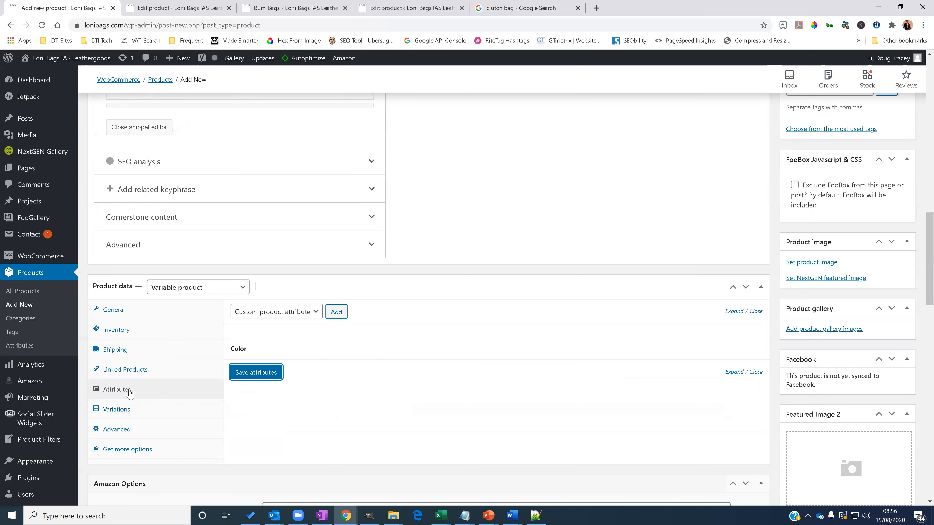
- Check the product's variations, resave the attributes, and recheck whether variations can be added
click(125, 415)
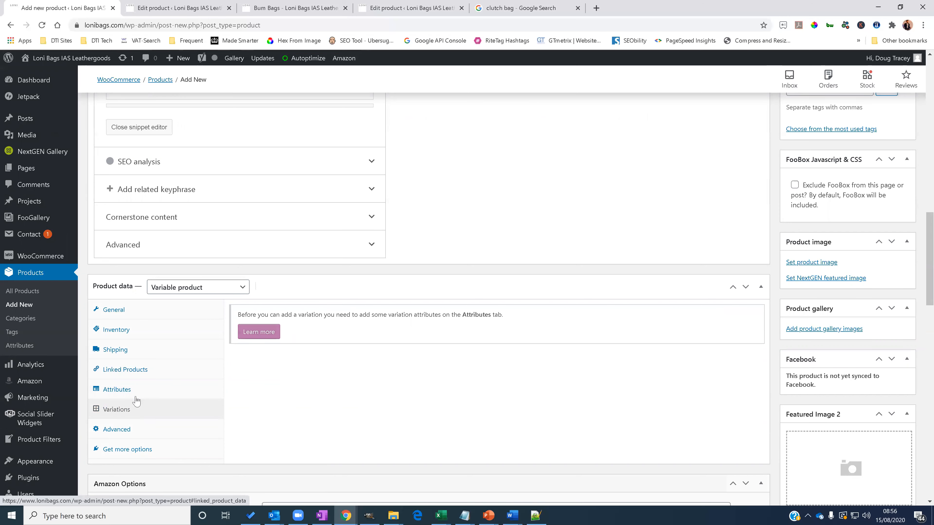
click(121, 390)
click(255, 373)
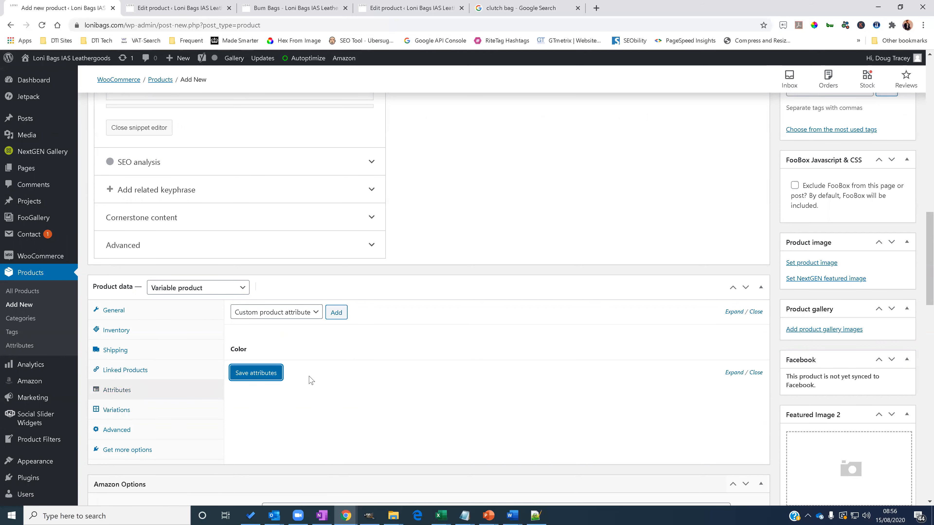
click(145, 411)
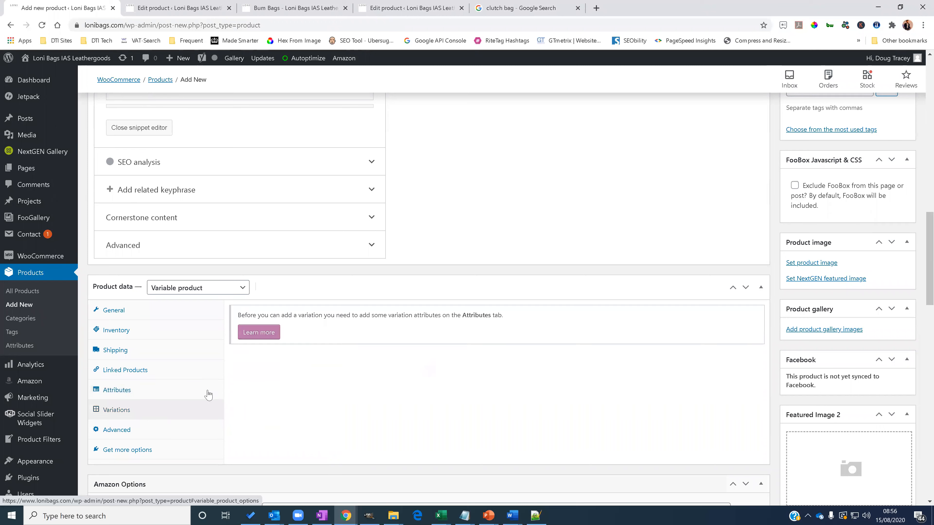
click(163, 398)
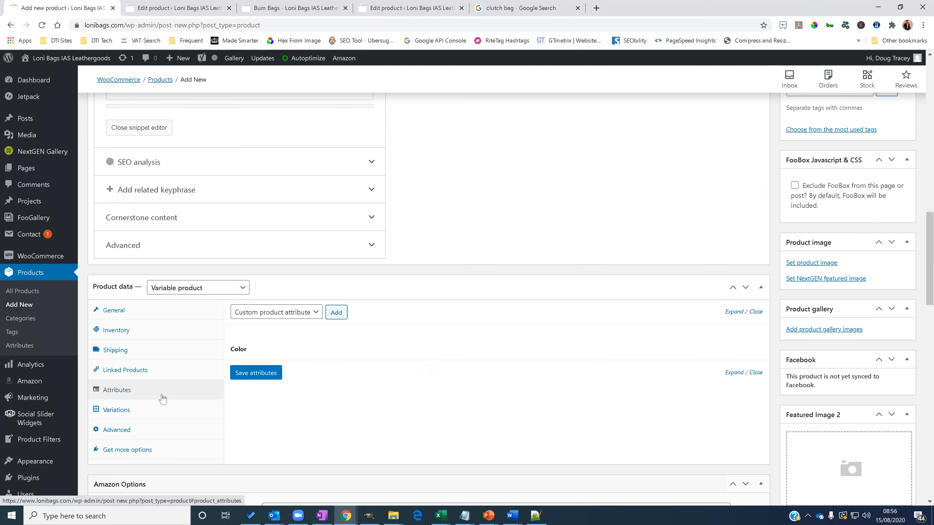
- Enable the Color attribute for use in variations and save the attributes
click(302, 312)
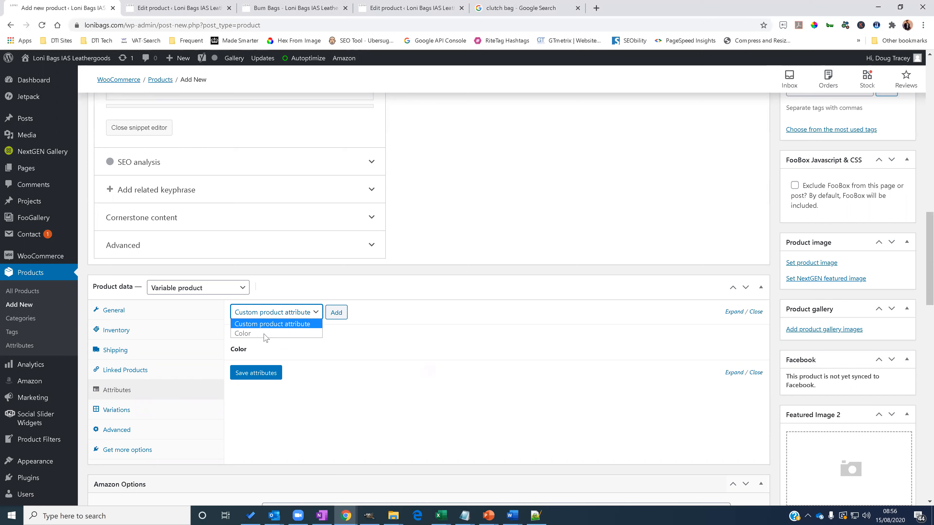
click(250, 373)
click(256, 373)
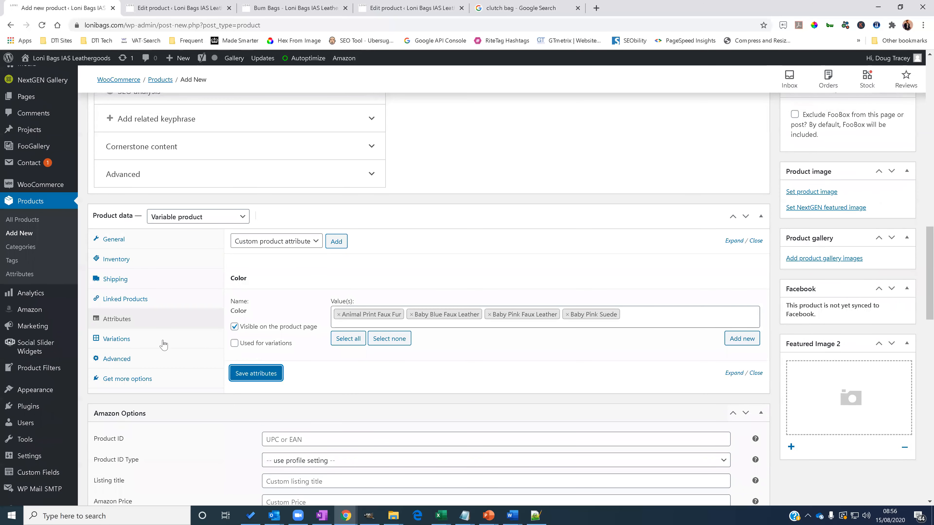
click(234, 343)
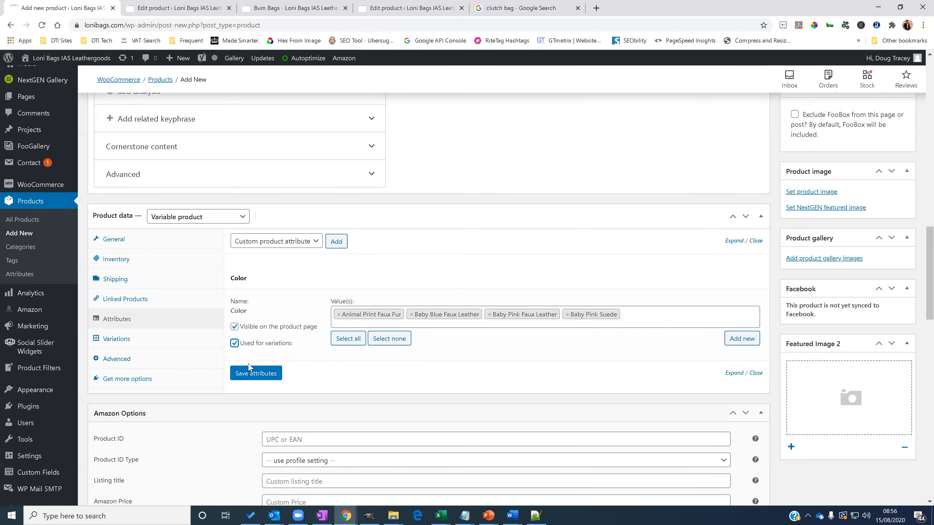
click(256, 374)
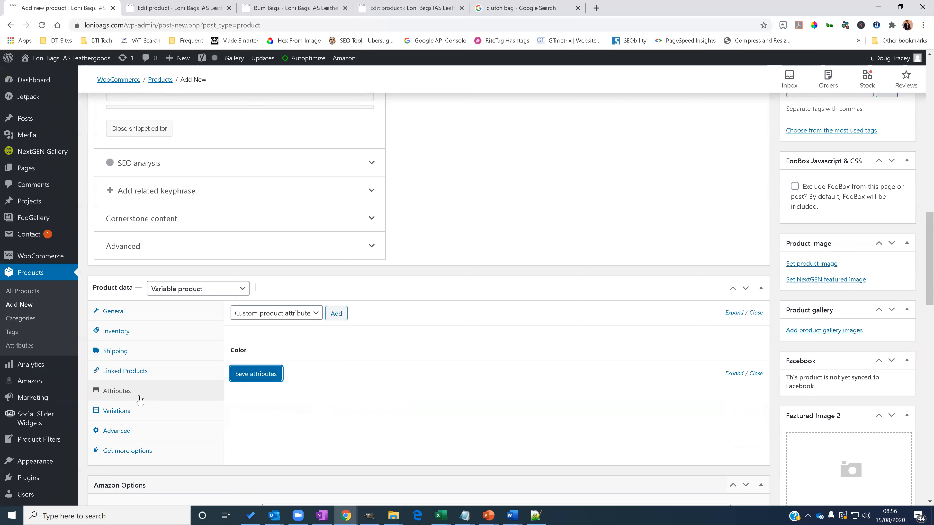
- Generate the product's variations from all attributes, confirming the linking of every combination
click(126, 411)
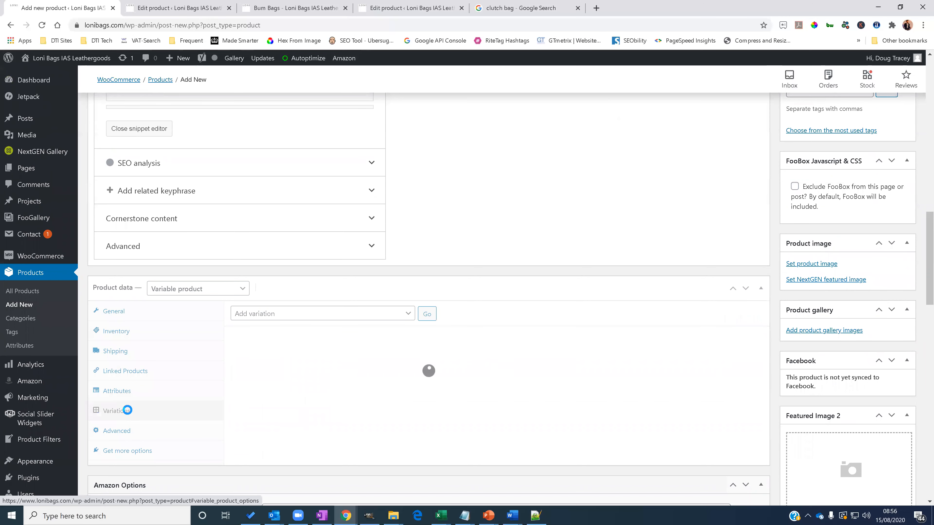
click(364, 313)
click(336, 334)
click(316, 314)
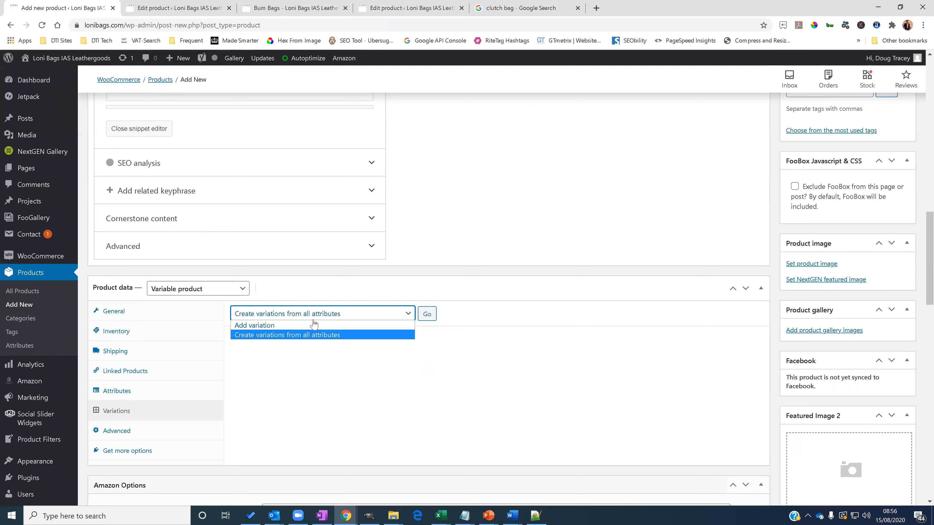
click(285, 336)
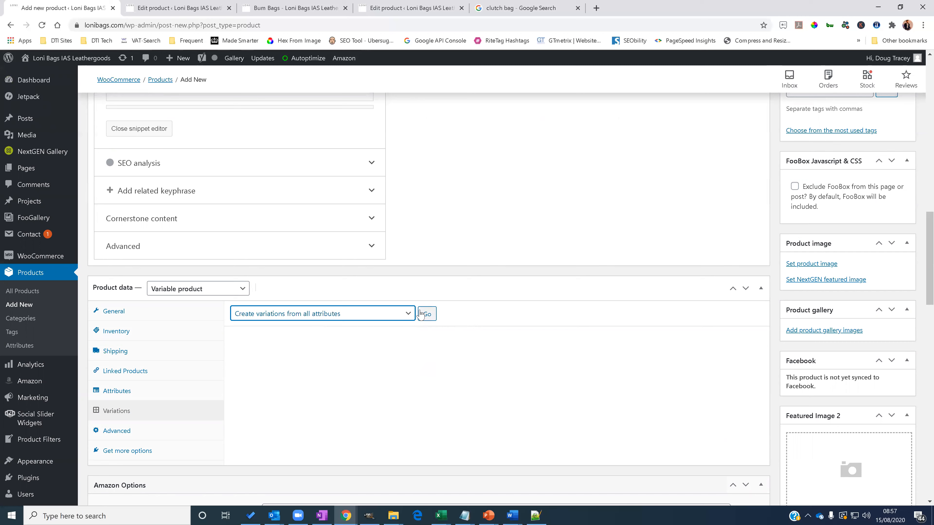
click(427, 314)
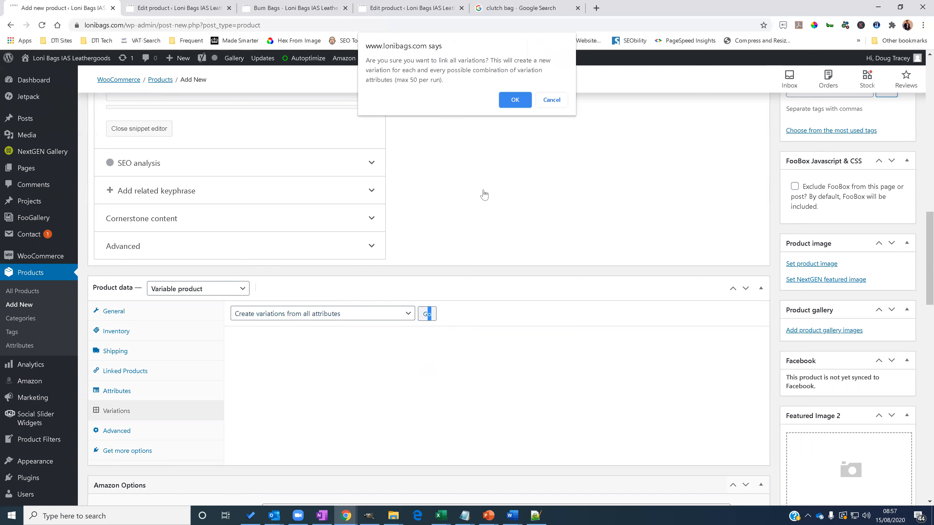
click(521, 104)
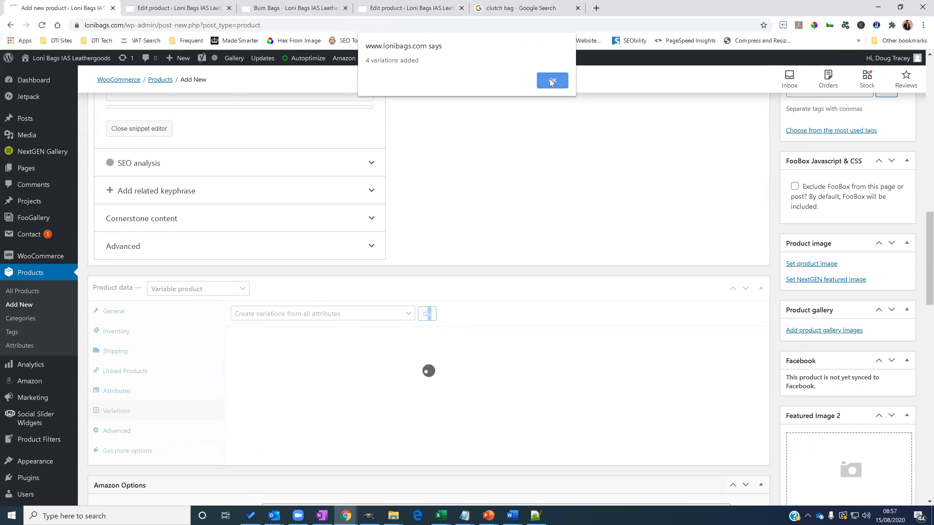
click(552, 83)
- Expand the Animal Print Faux Fur variation and assign Fashion-Face-Mask-Cam-Tartan-Floral-rotated.jpg as its image
scroll(389, 305, down, 3)
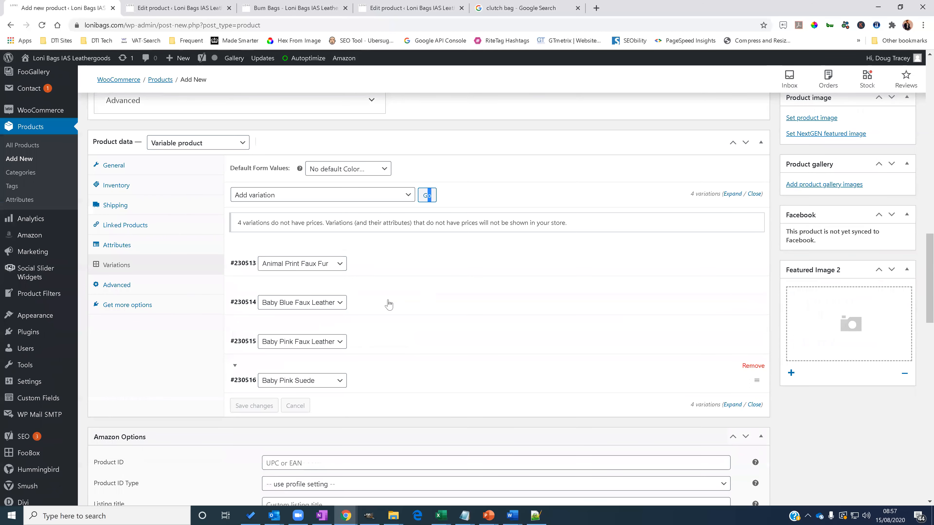
click(410, 258)
scroll(406, 290, down, 1)
scroll(406, 294, up, 1)
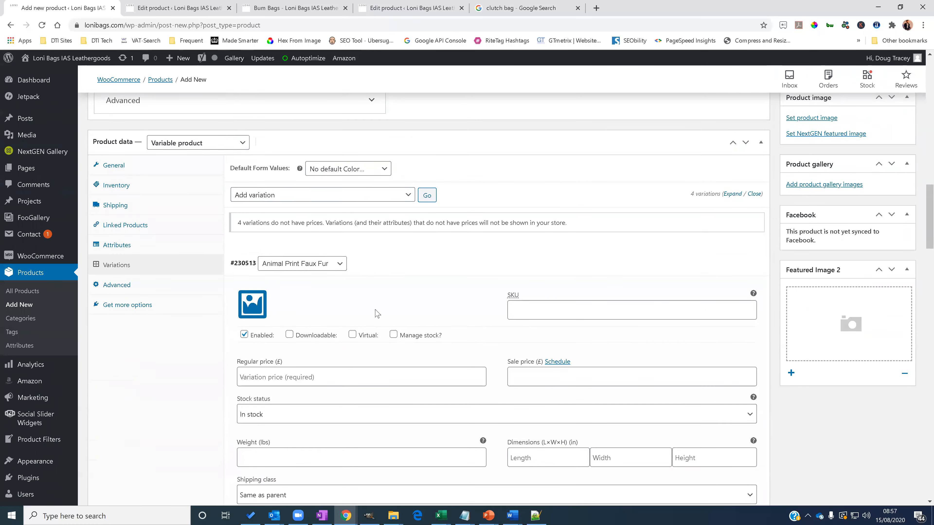
scroll(378, 314, down, 1)
click(252, 256)
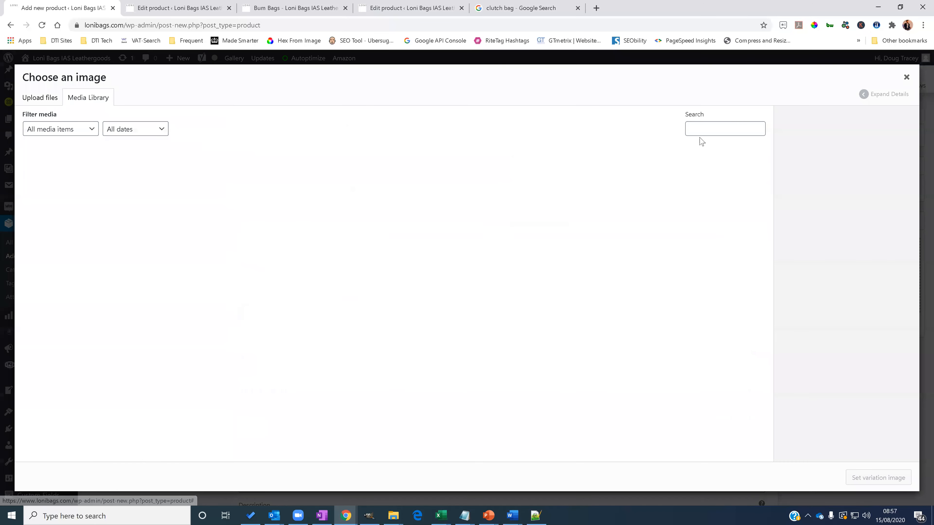
click(526, 188)
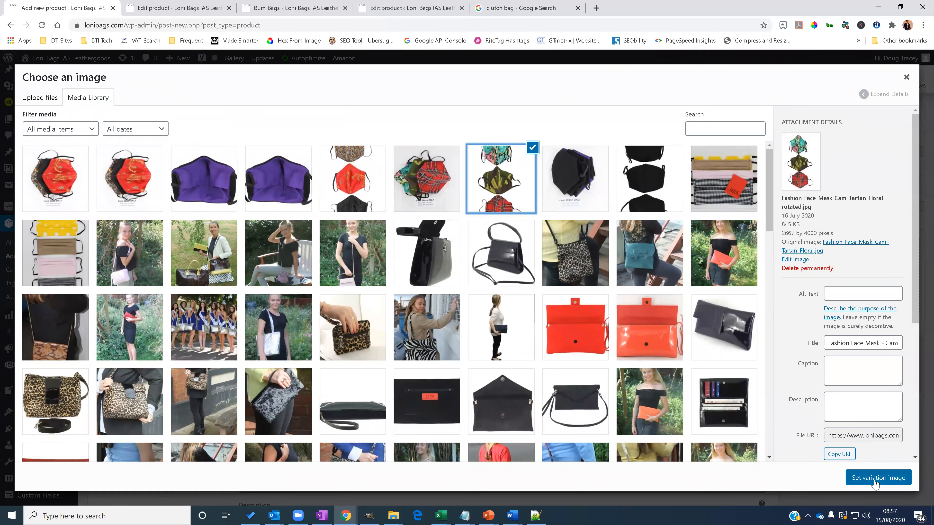
click(878, 477)
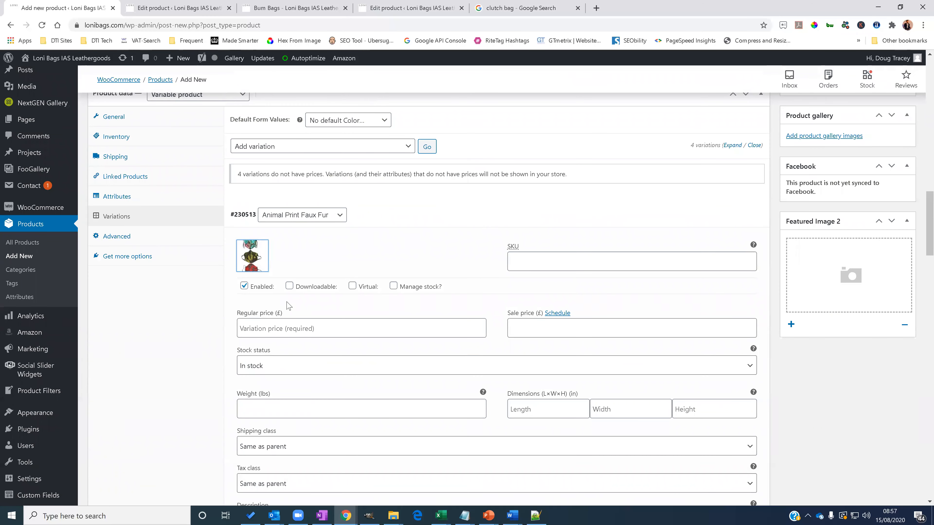
- Enable stock management for the Animal Print Faux Fur variation, with a stock quantity of 5 and a regular price of £19.99
scroll(405, 272, down, 1)
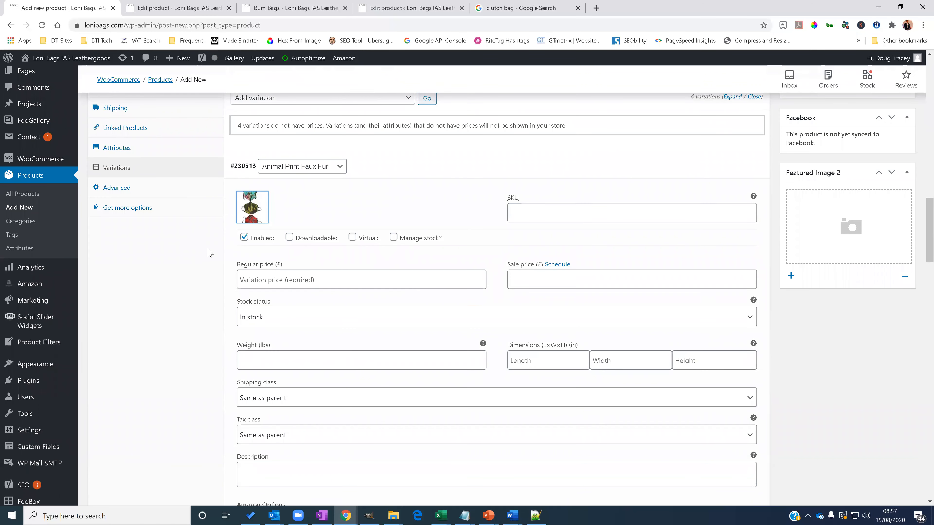
click(394, 237)
click(314, 323)
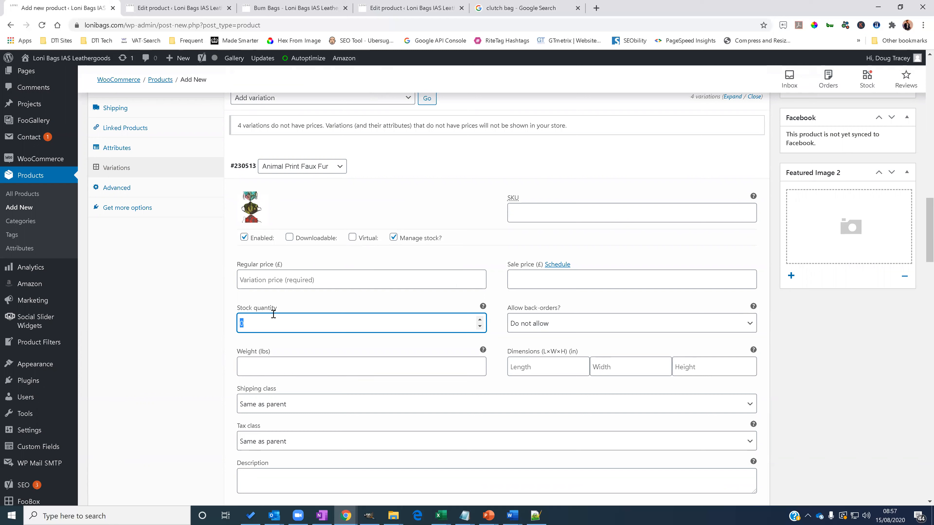
text(5)
click(302, 282)
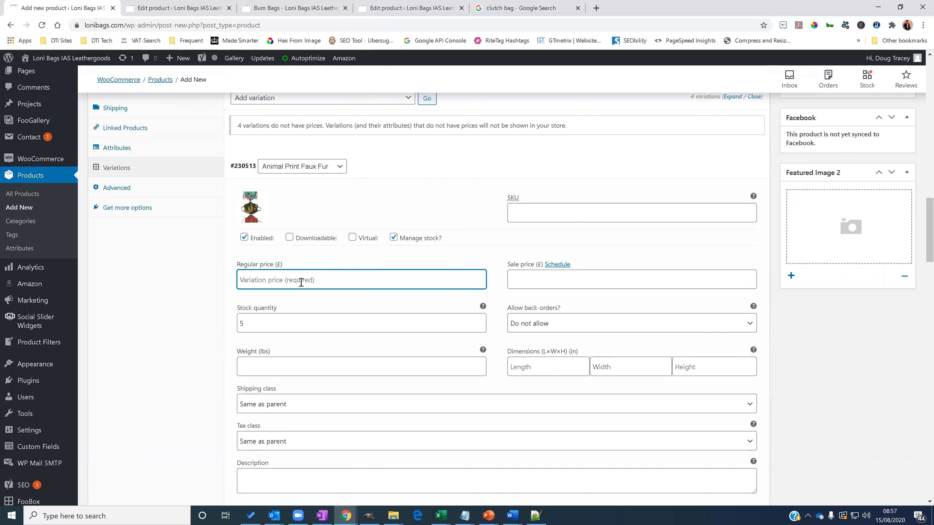
text(1.9)
- Set the Animal Print Faux Fur variation's shipping class to Standard Delivery and its tax class to Standard
scroll(430, 337, down, 3)
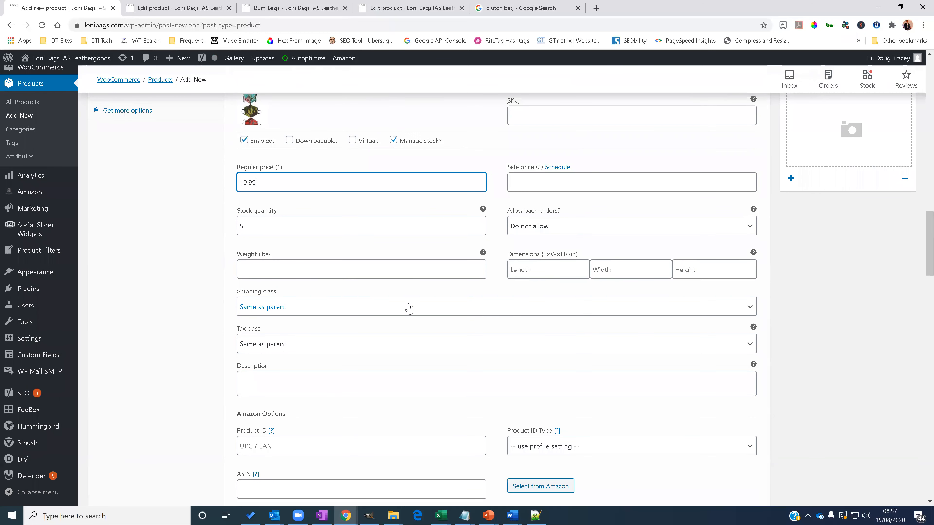
click(409, 309)
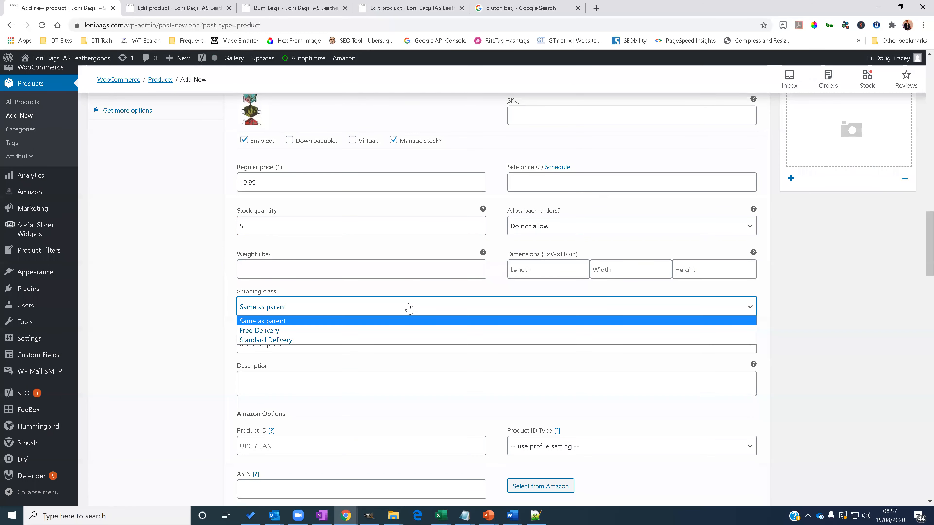
click(366, 342)
click(344, 345)
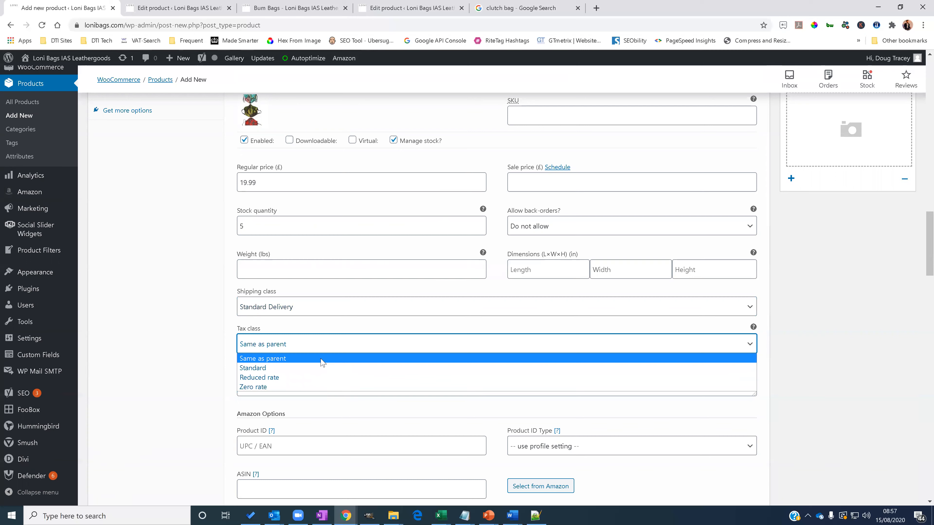
click(312, 368)
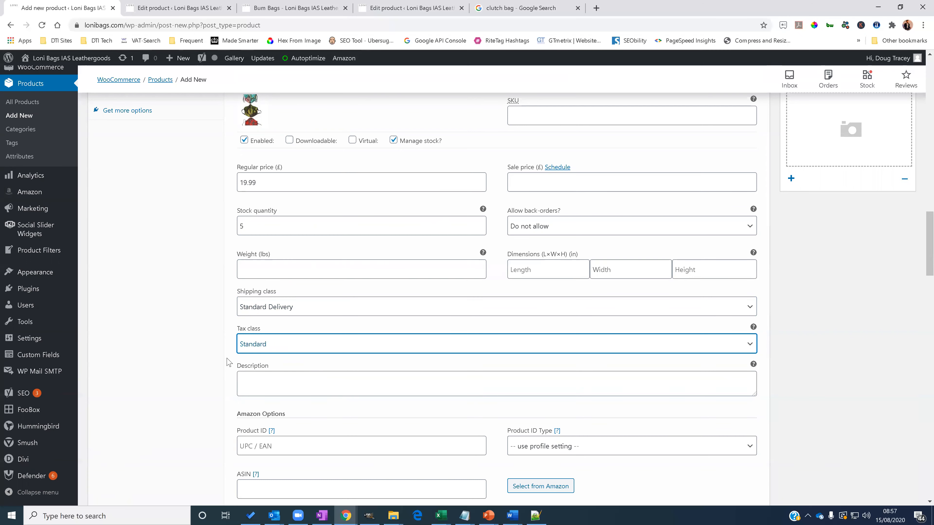
- Review the Animal Print Faux Fur variation's Amazon and SKU fields, and look over the other variations
scroll(228, 362, down, 2)
scroll(259, 357, down, 2)
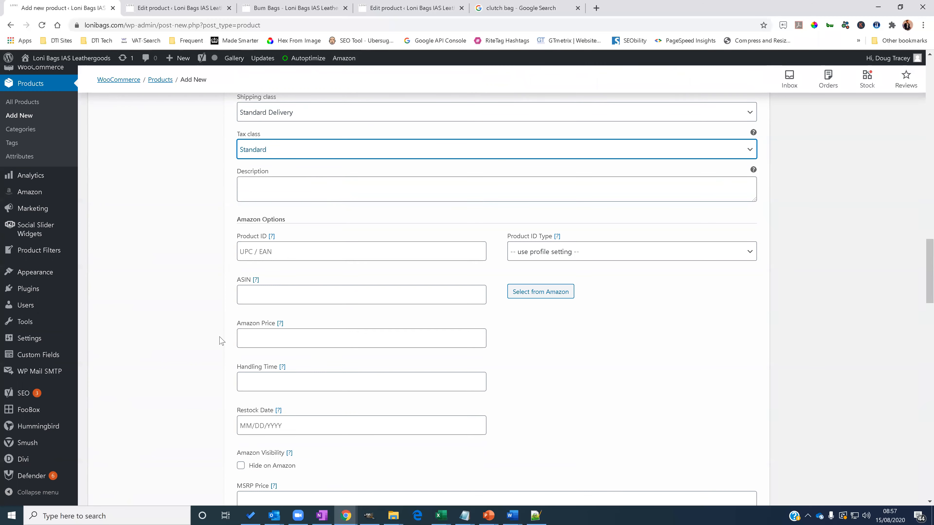
scroll(220, 341, up, 6)
click(541, 215)
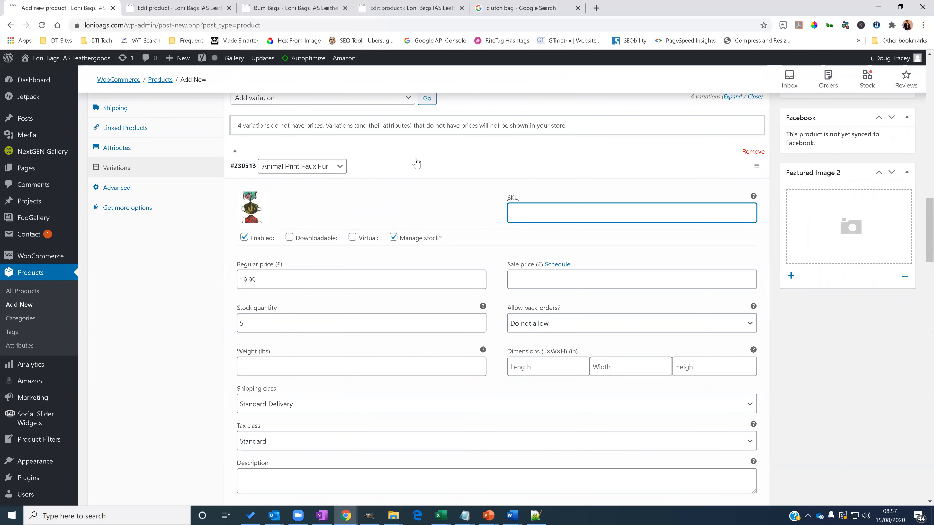
click(399, 177)
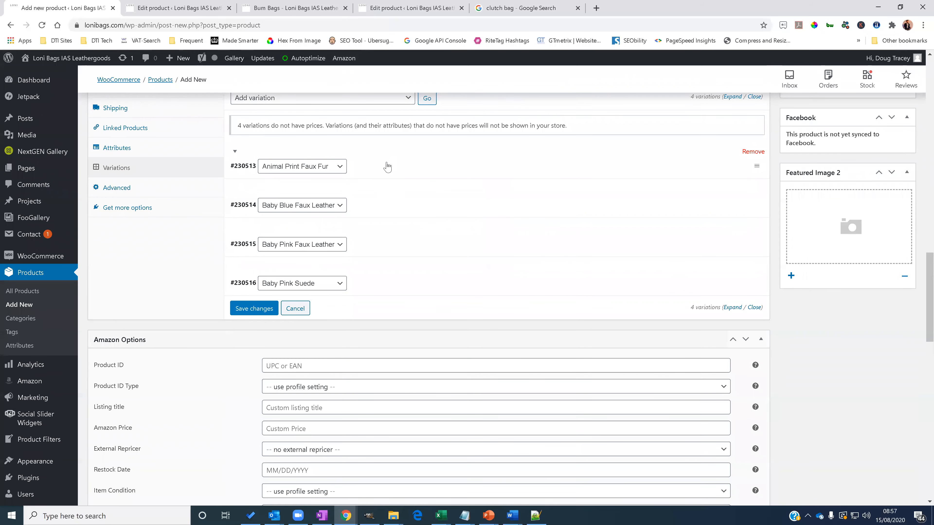
click(388, 167)
scroll(416, 260, down, 3)
scroll(419, 261, up, 4)
click(397, 196)
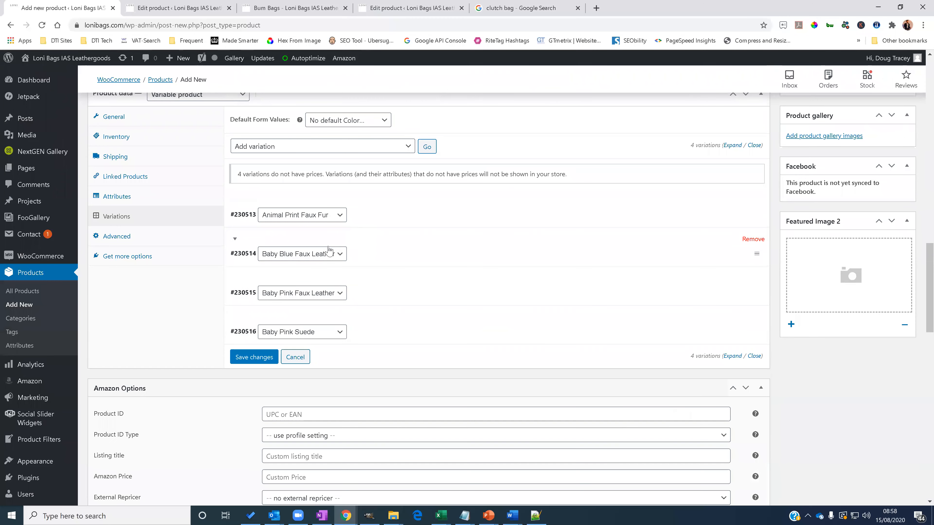
click(397, 253)
click(398, 252)
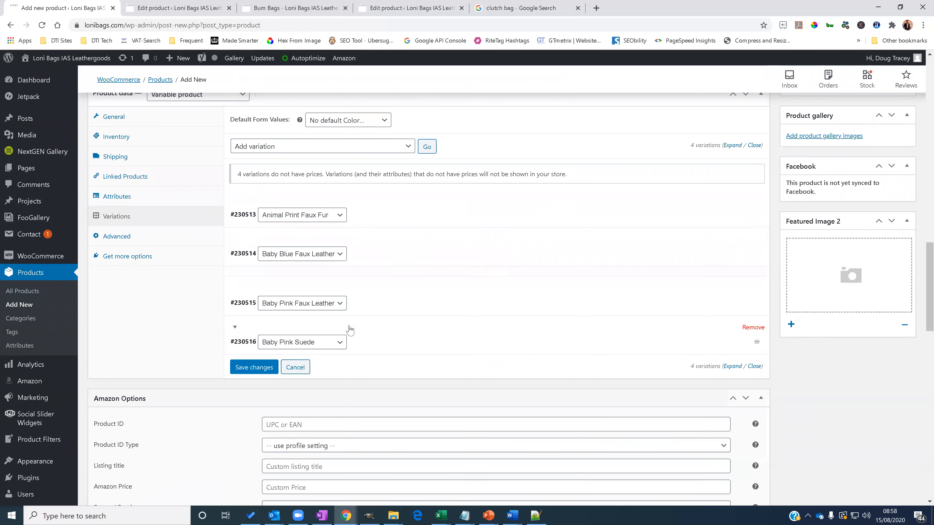
- Save the variation changes and recheck the Animal Print Faux Fur variation's settings
click(257, 357)
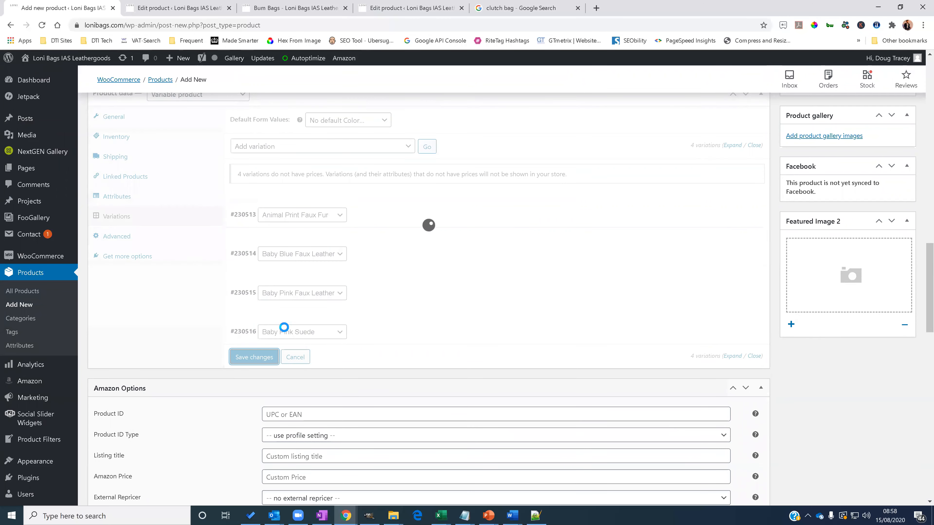
click(355, 215)
scroll(456, 248, down, 1)
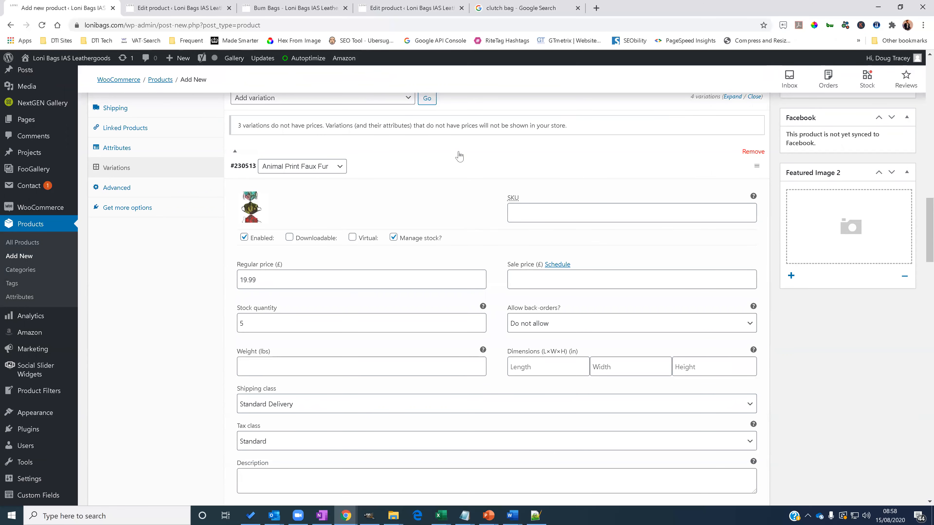
click(457, 154)
- Assign Fashion-Face-Mask-Cam-Tartan-Floral-Hand-Wash.jpg as the image of the Baby Blue Faux Leather variation
click(384, 192)
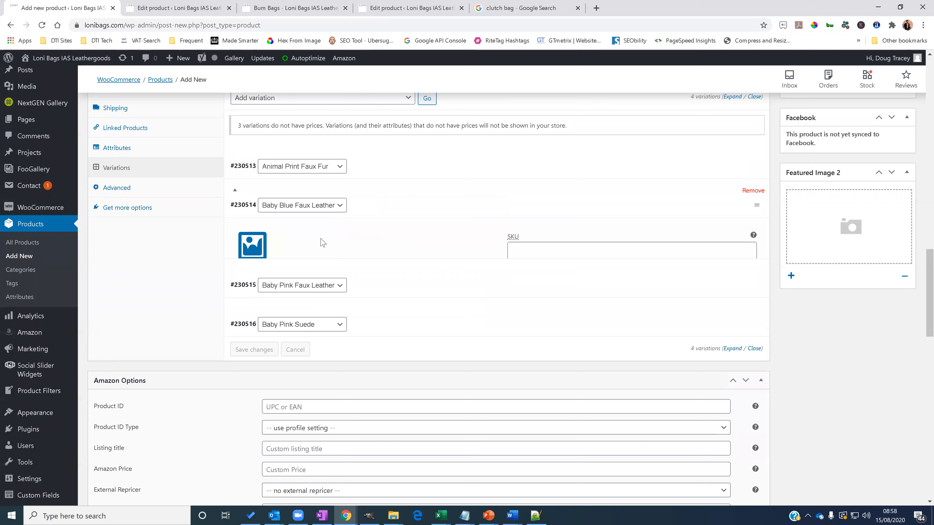
click(252, 245)
click(425, 185)
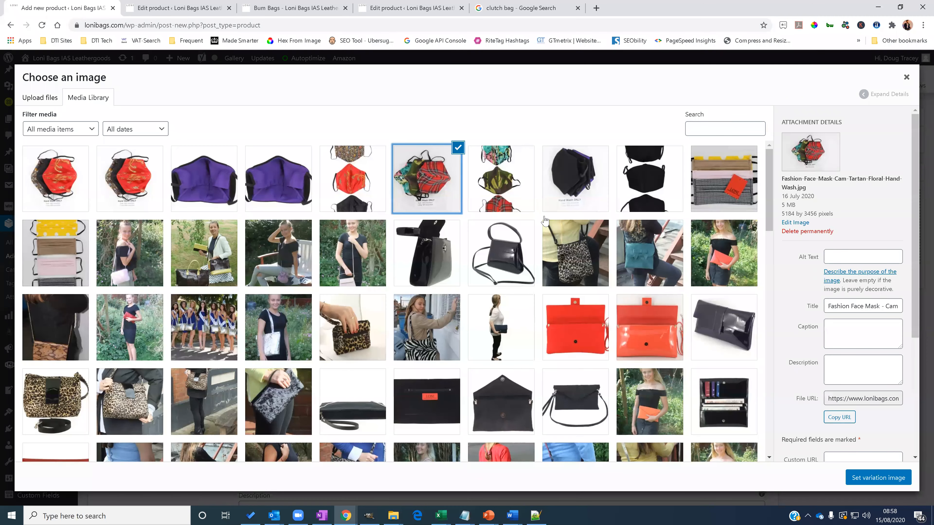
click(875, 478)
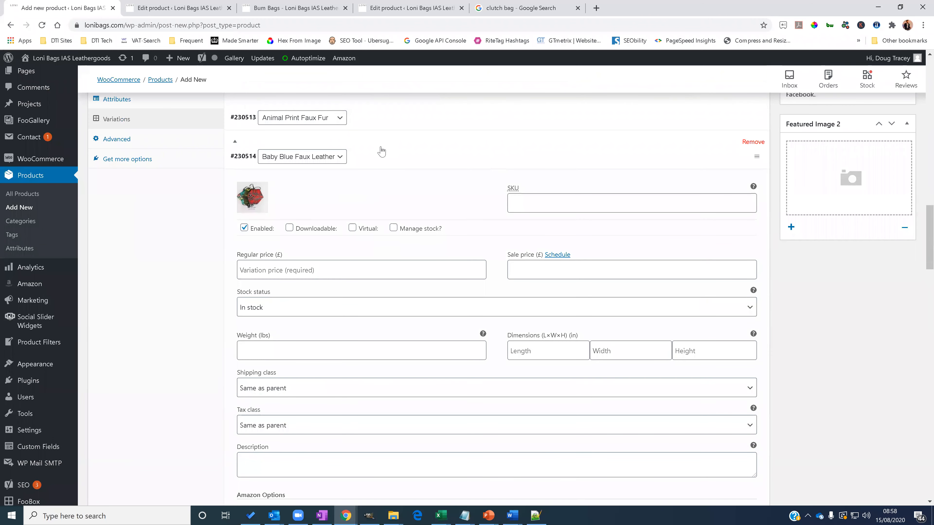
- Assign Trophy-Navy-Strap.jpg as the image of the Baby Pink Faux Leather variation and collapse its details
click(383, 158)
click(419, 189)
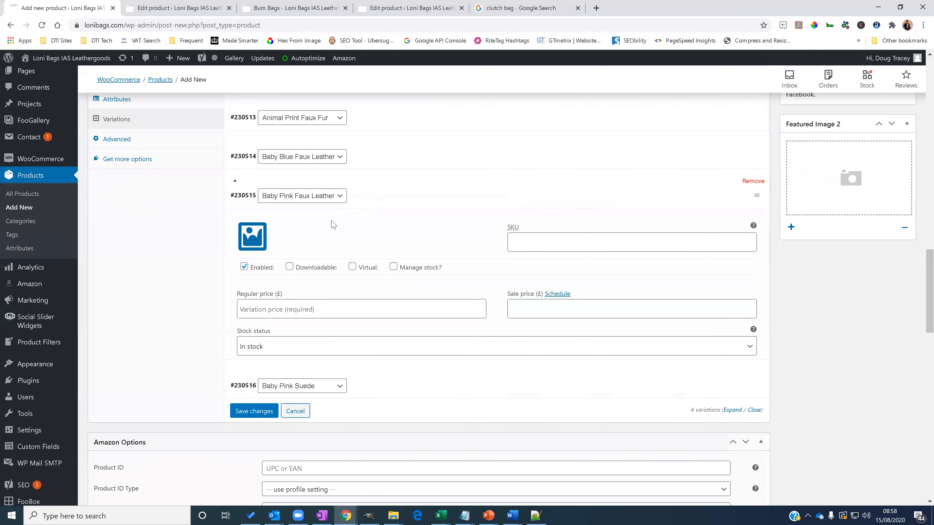
click(251, 243)
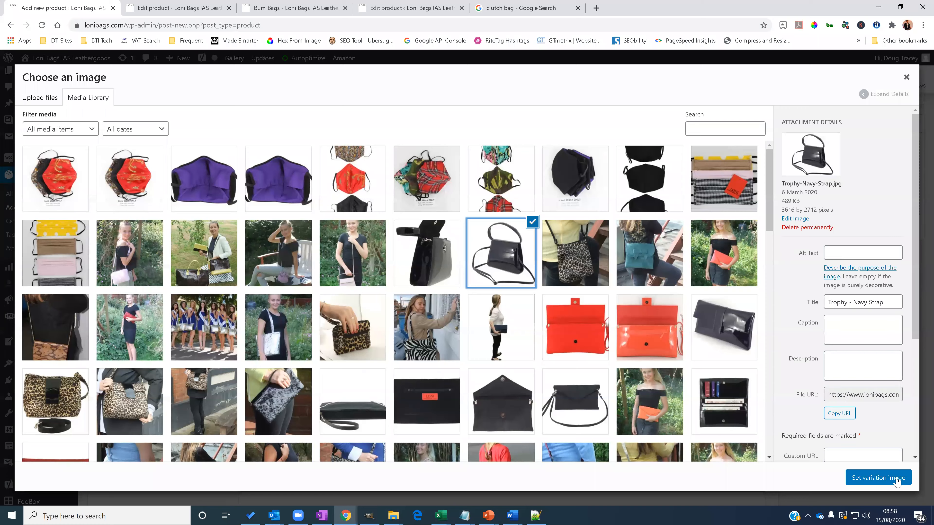
click(896, 480)
scroll(474, 302, down, 5)
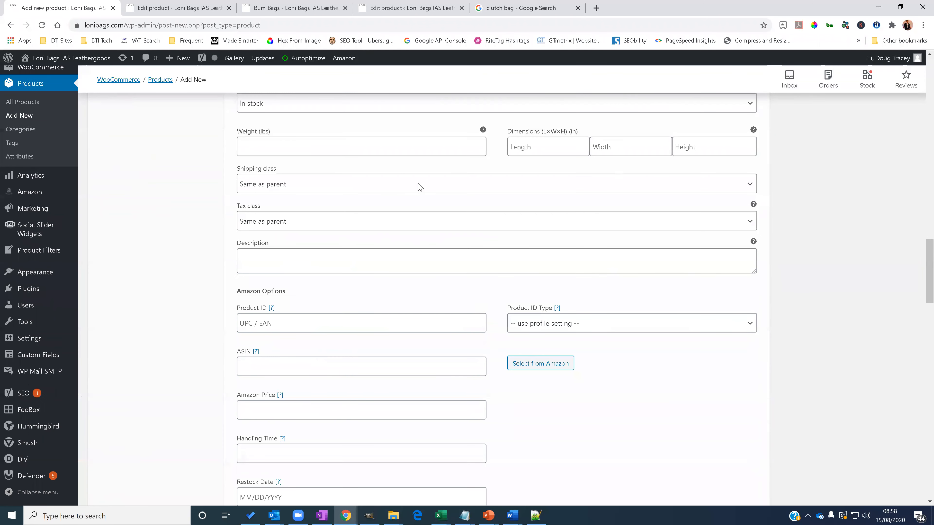
scroll(419, 188, up, 5)
click(359, 177)
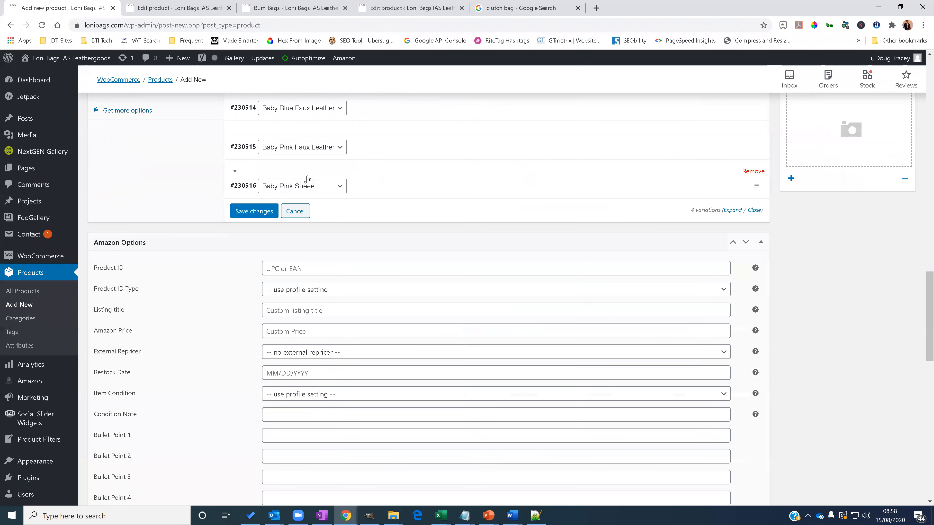
- Assign Microfibre-mask-INSIDE-1.jpg as the image of the Baby Pink Suede variation and save the variation changes
click(349, 186)
click(253, 226)
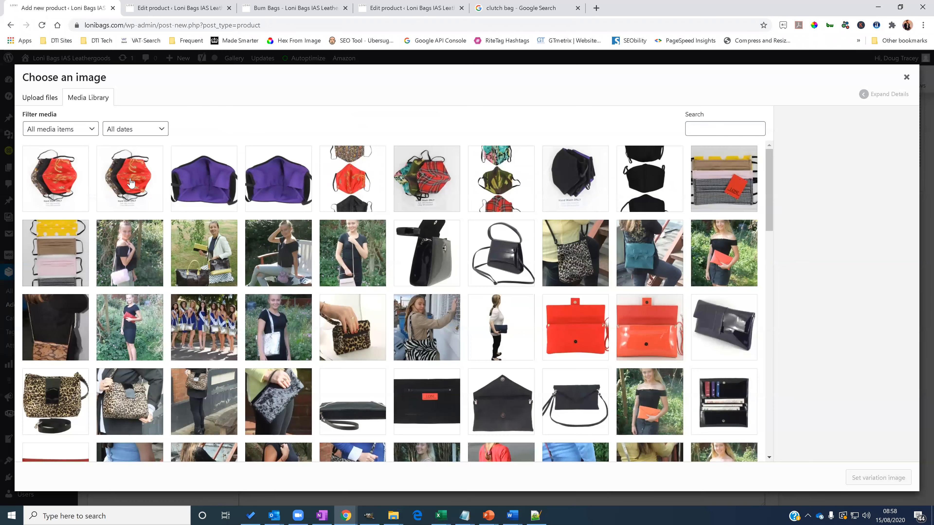
click(154, 186)
click(205, 186)
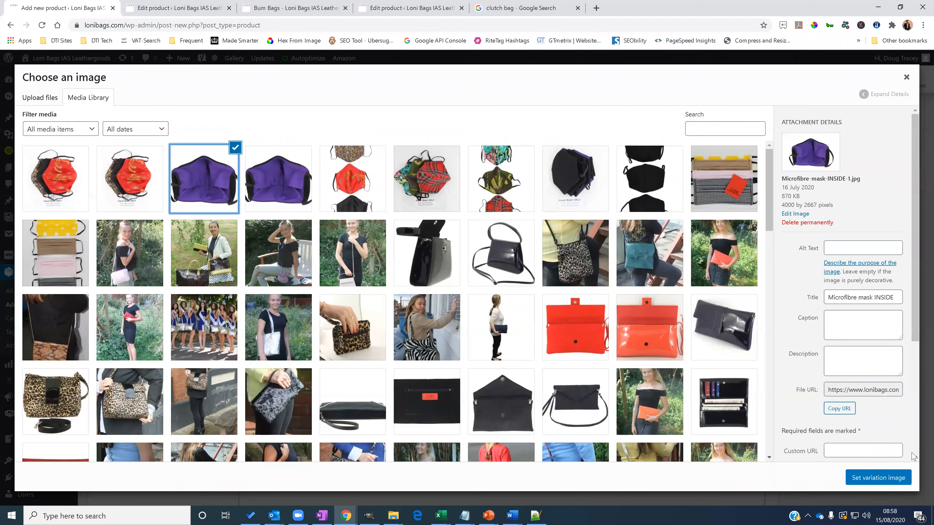
click(865, 478)
scroll(820, 372, up, 6)
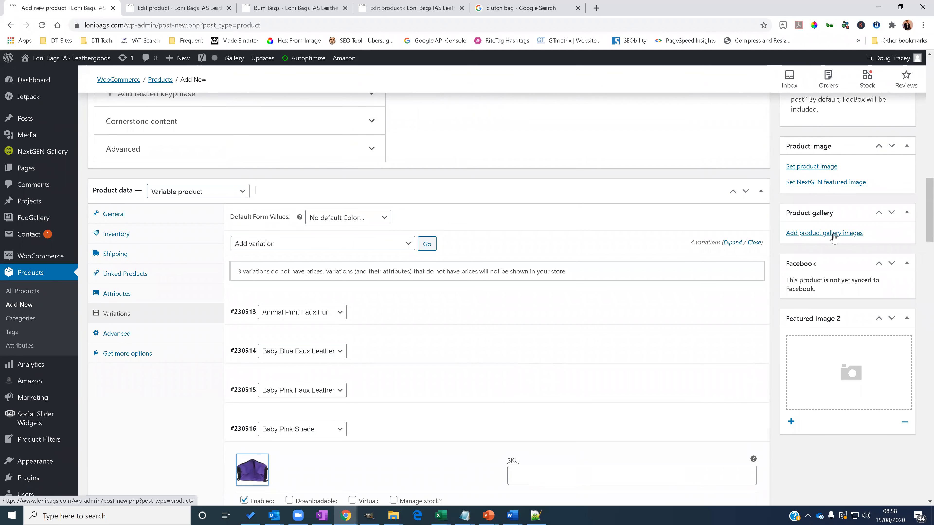
scroll(769, 350, down, 20)
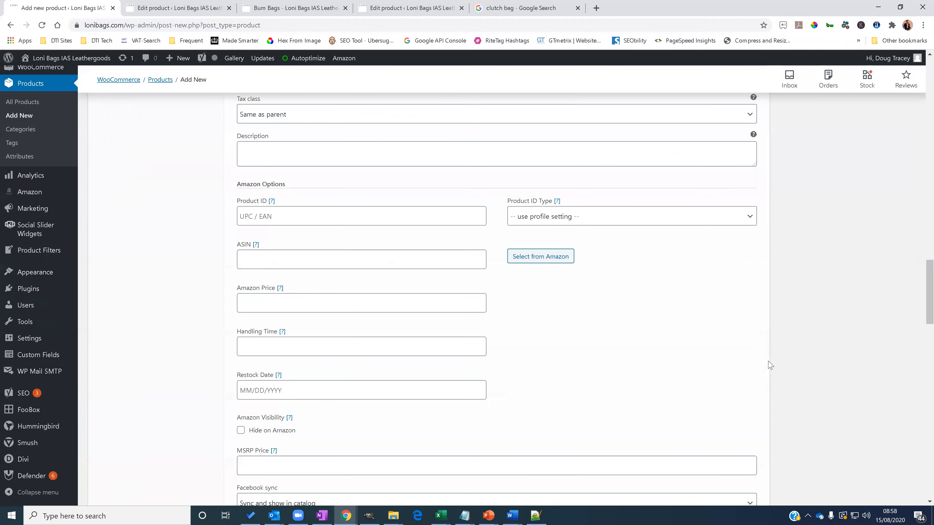
scroll(547, 400, down, 7)
click(240, 355)
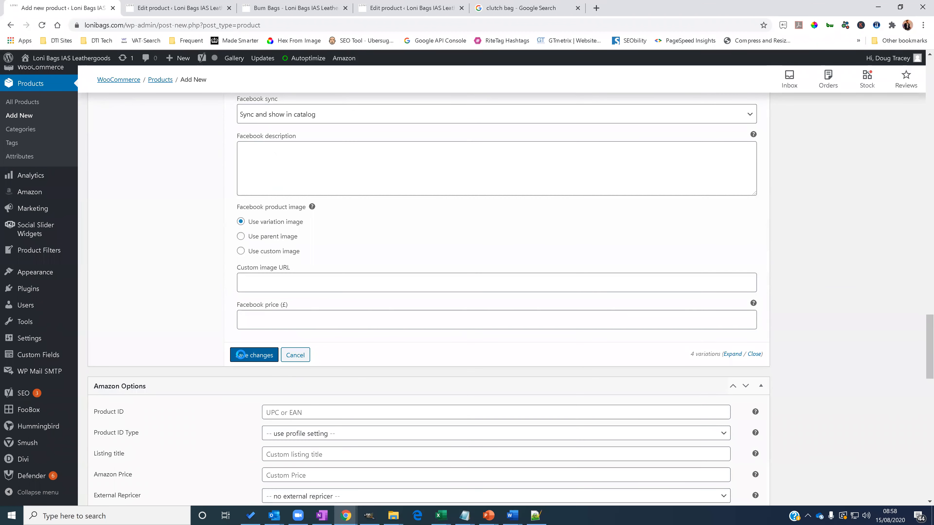
- Set Face-Mask-Broquade-Hand-Wash.jpg as the product's second featured image
scroll(824, 333, up, 5)
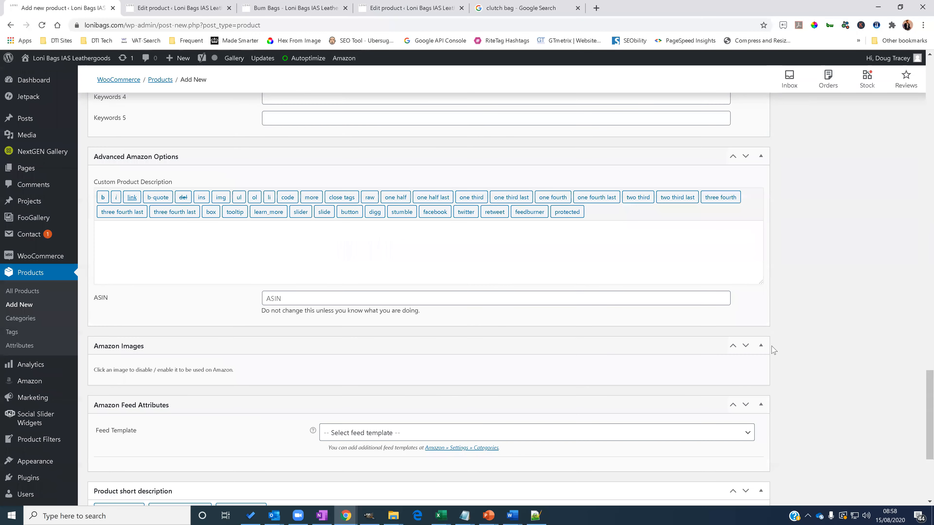
scroll(772, 349, up, 20)
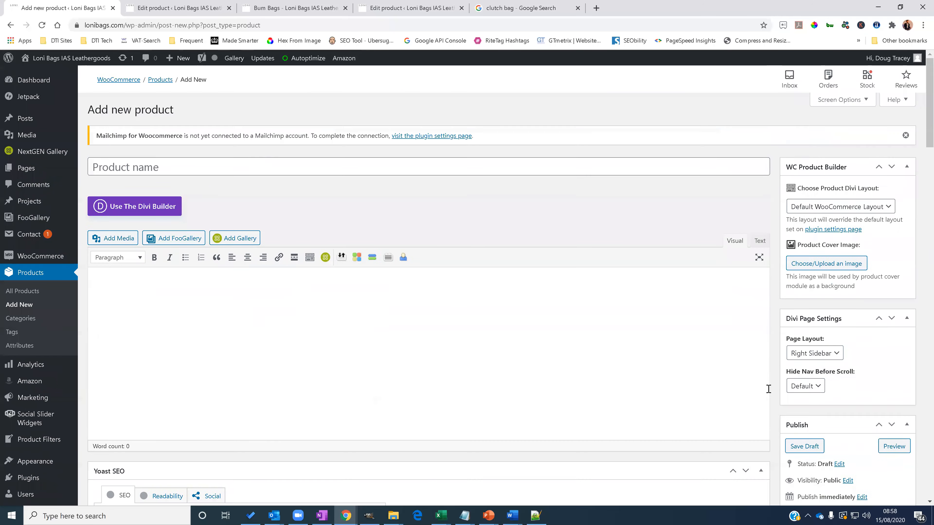
scroll(769, 389, down, 15)
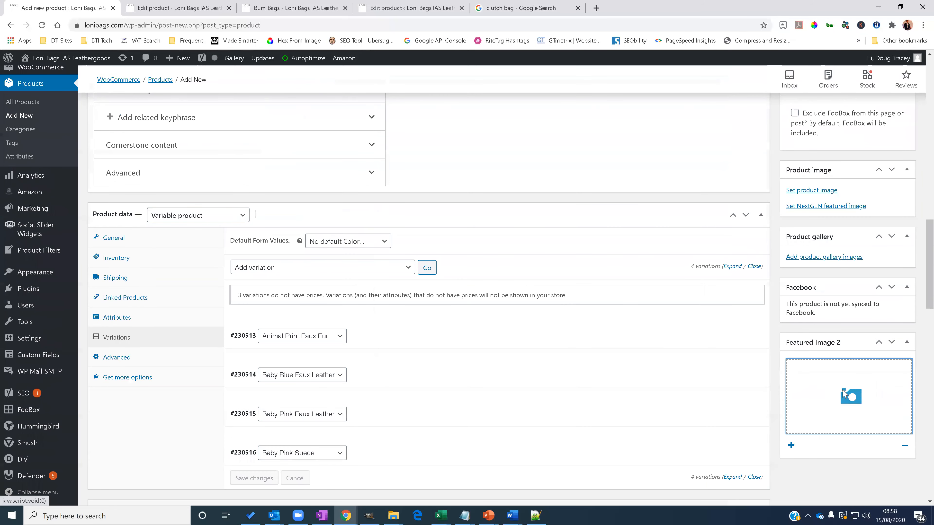
click(844, 393)
click(164, 195)
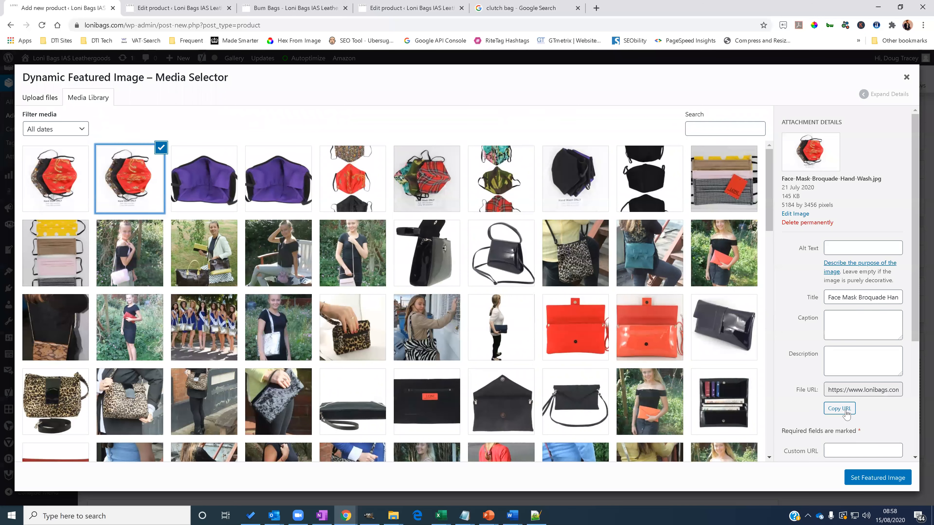
click(886, 482)
- Name the product "Test Product 1"
scroll(816, 272, up, 4)
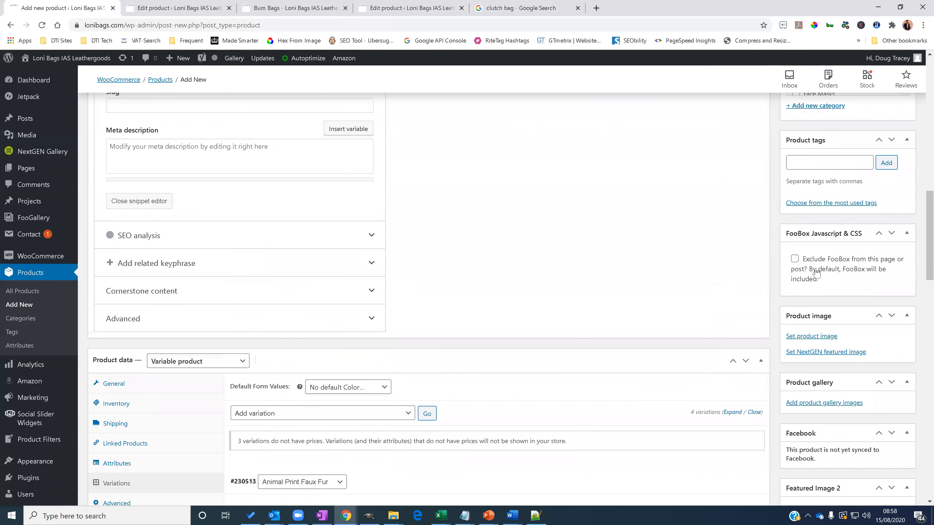
scroll(196, 202, up, 12)
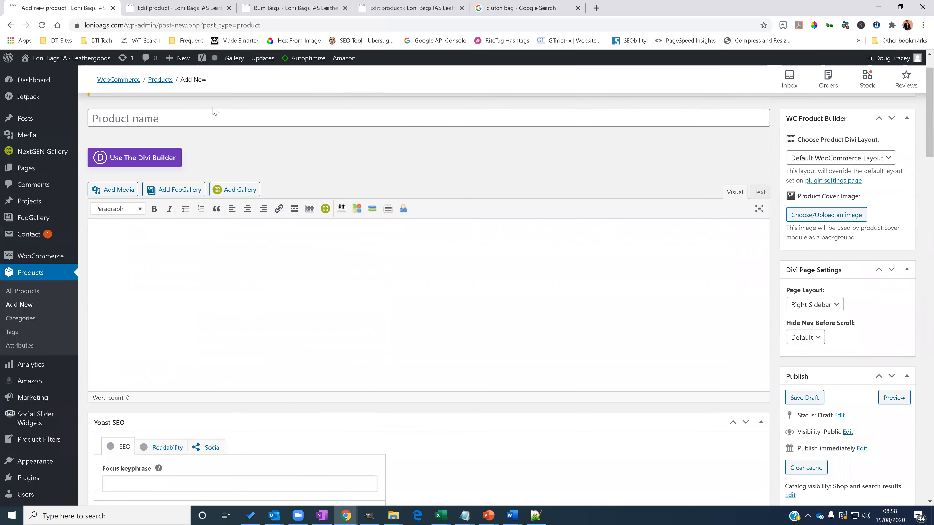
click(185, 122)
text(Test Produic)
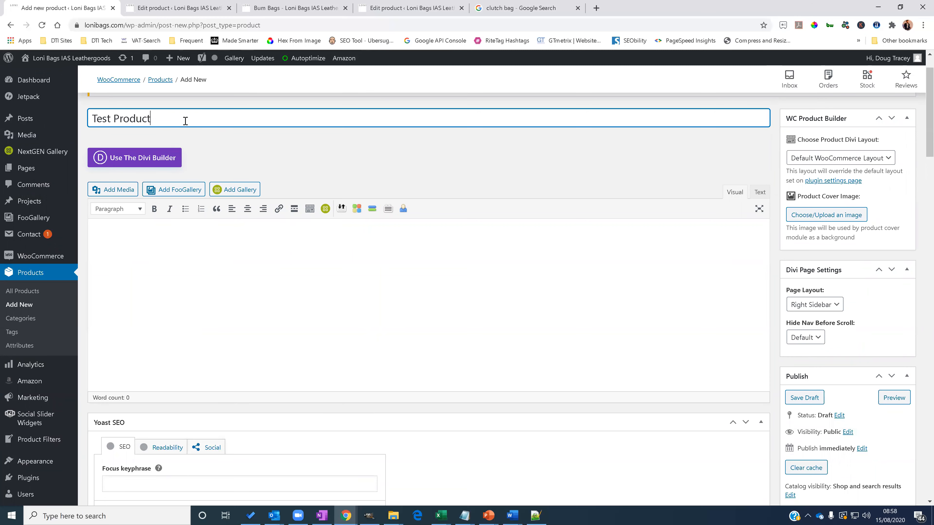
click(426, 181)
scroll(249, 196, up, 2)
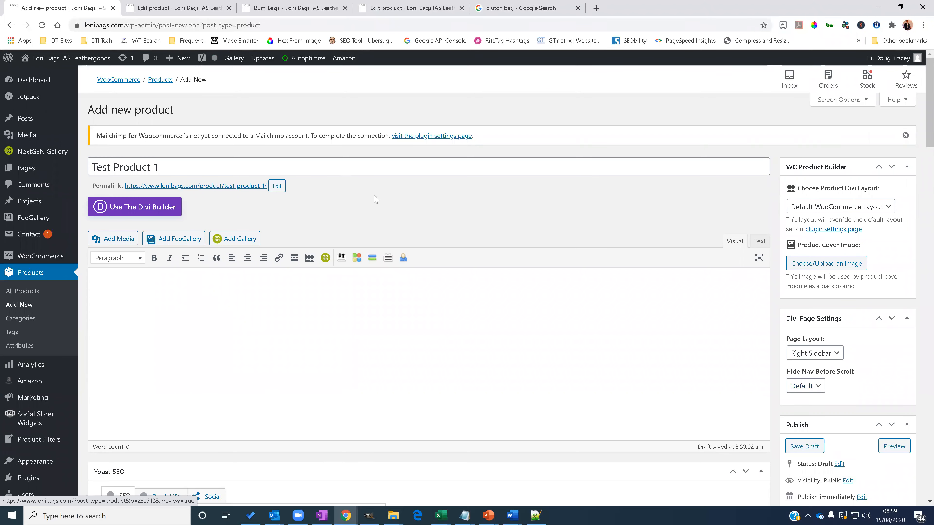
- Add five images to the product gallery: Trophy-Navy-Strap, the Cam-Tartan-Floral Hand-Wash and rotated masks, Microfibre-mask-INSIDE-1 and Face-Mask-Broquade-Hand-Wash
scroll(811, 306, down, 12)
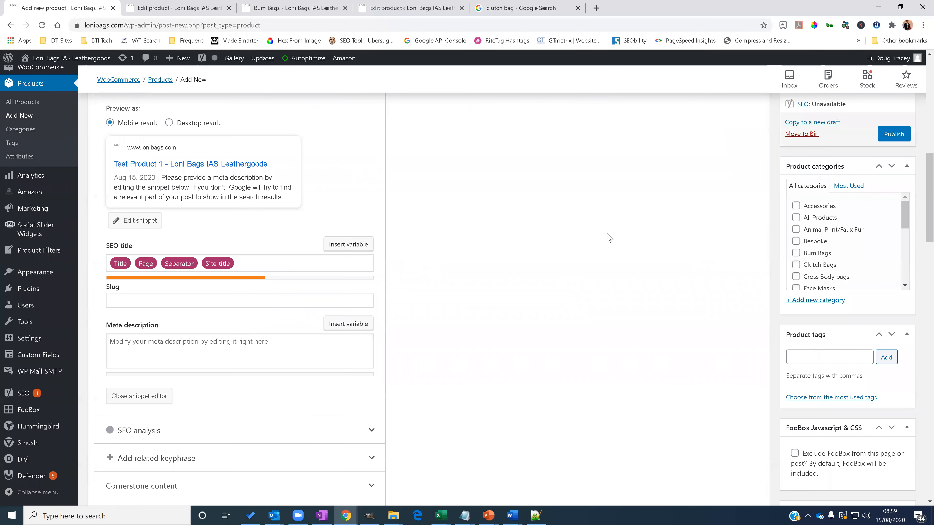
scroll(617, 268, down, 4)
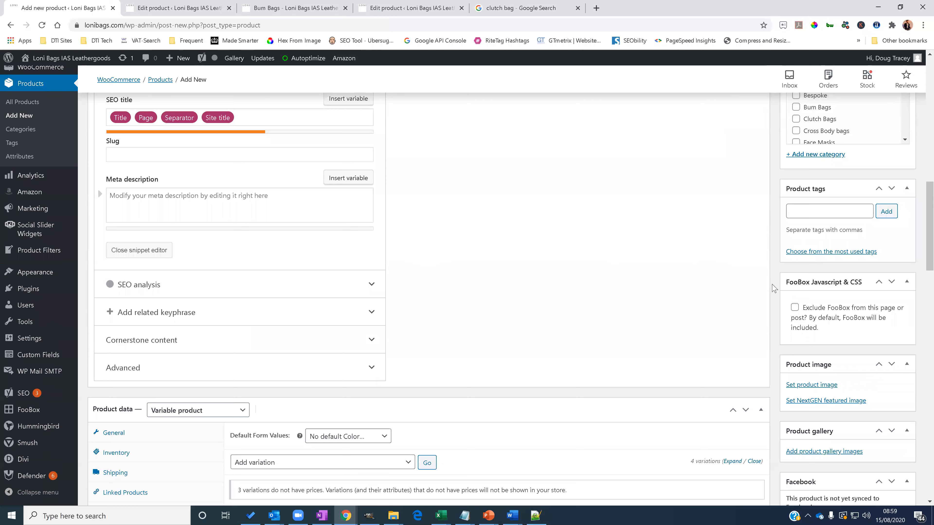
scroll(775, 288, down, 4)
scroll(781, 302, up, 3)
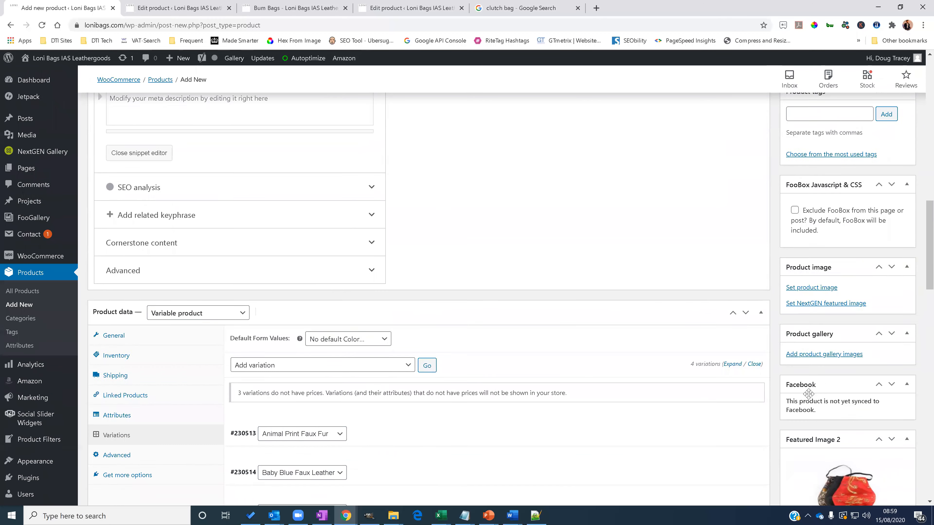
click(819, 409)
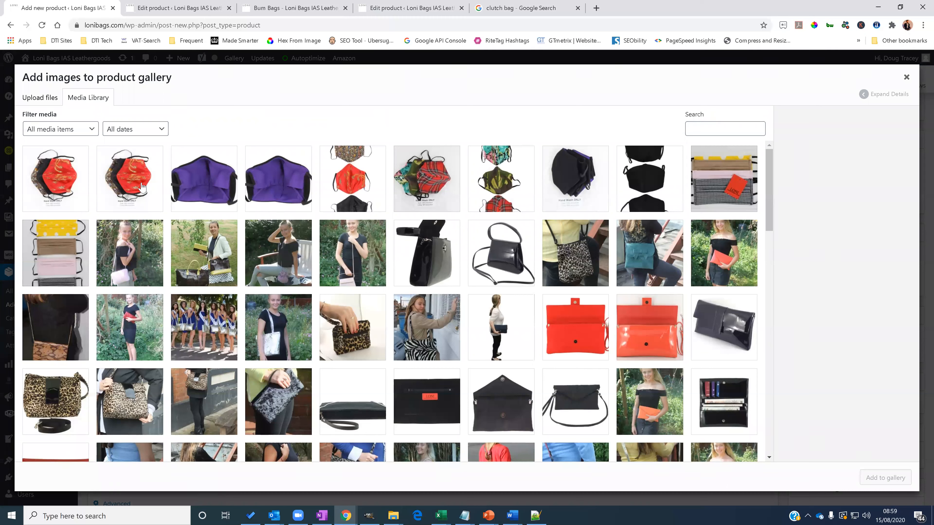
click(214, 180)
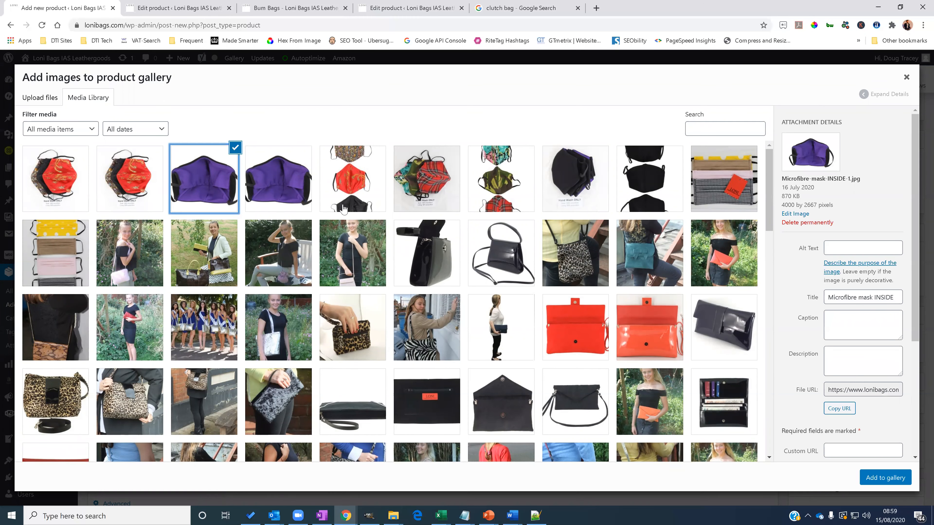
click(397, 178)
click(480, 253)
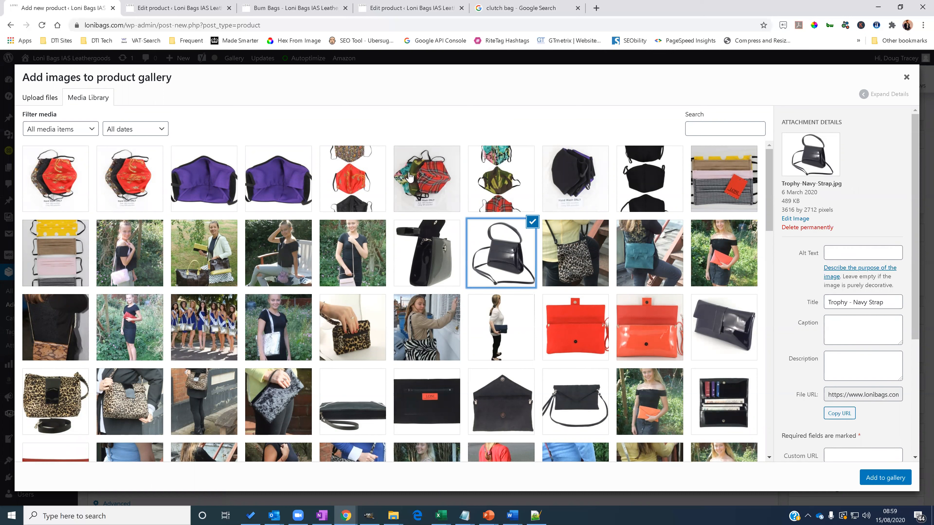
click(421, 176)
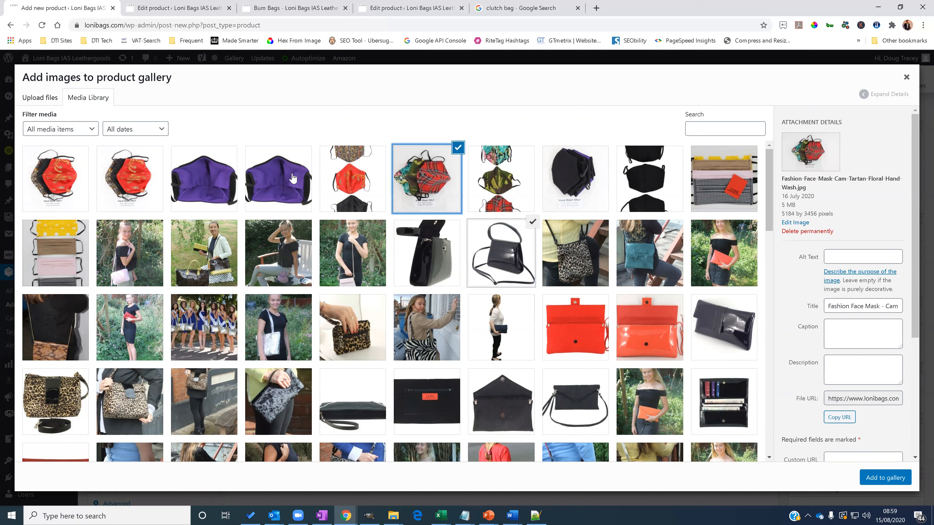
click(203, 181)
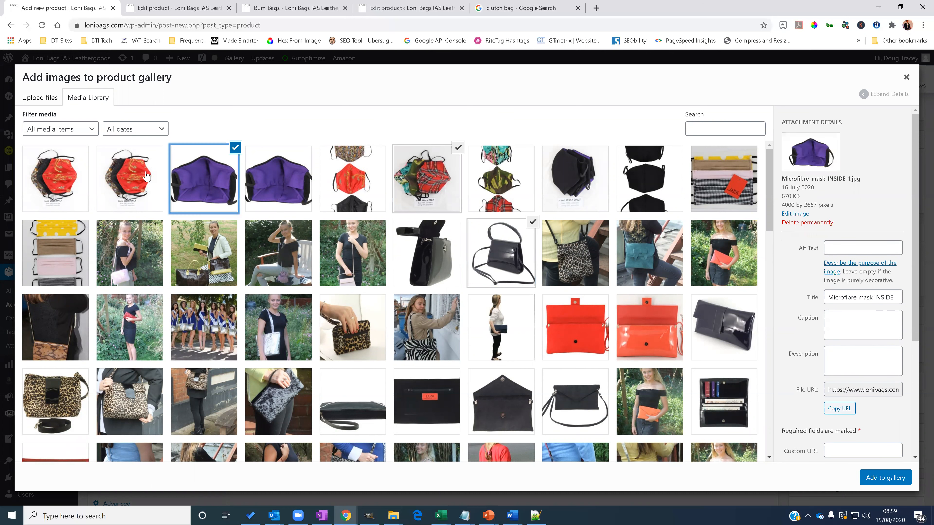
click(121, 181)
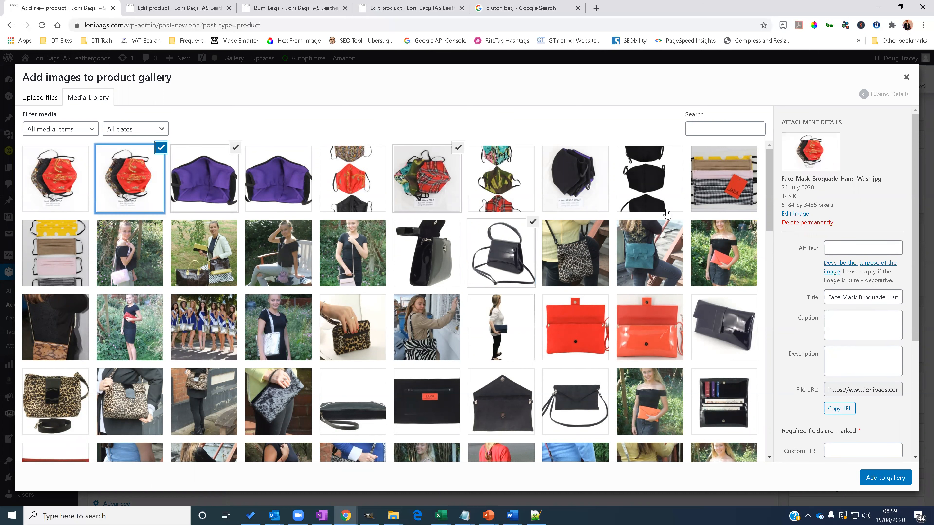
click(487, 186)
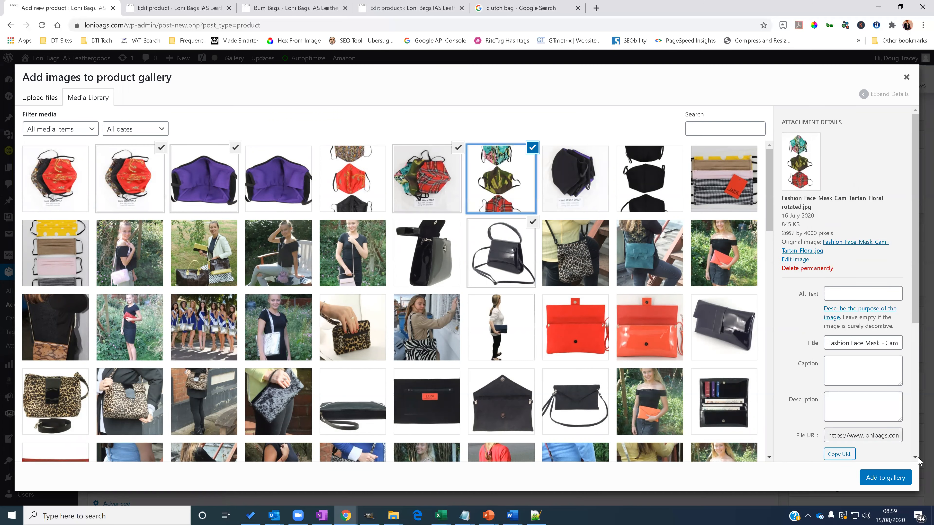
click(879, 478)
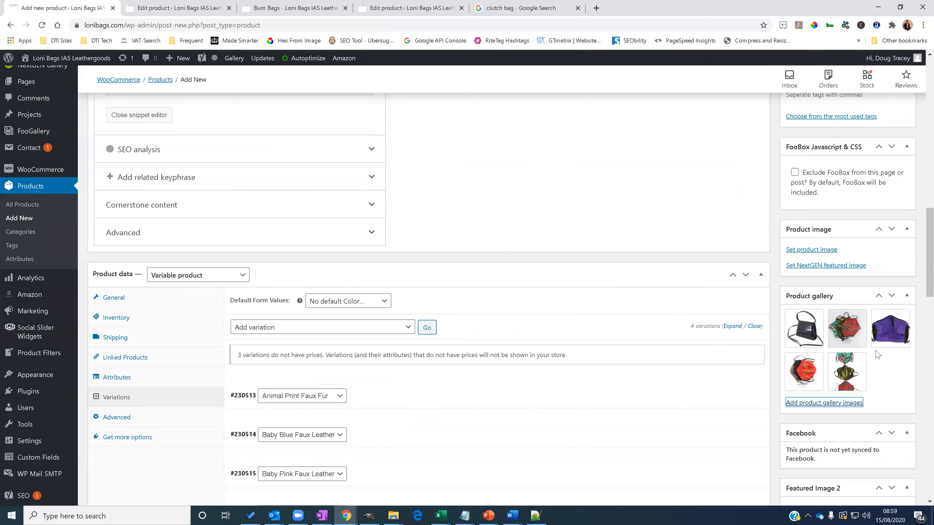
- Assign the product to the Variations and Face Masks categories and publish it
scroll(878, 354, down, 2)
scroll(890, 257, up, 5)
scroll(854, 249, up, 4)
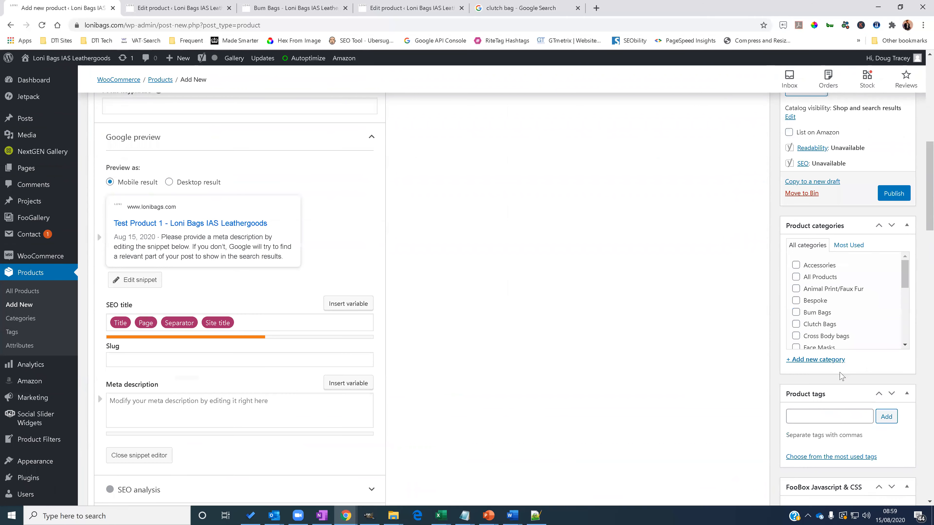
scroll(827, 320, up, 1)
scroll(816, 349, down, 5)
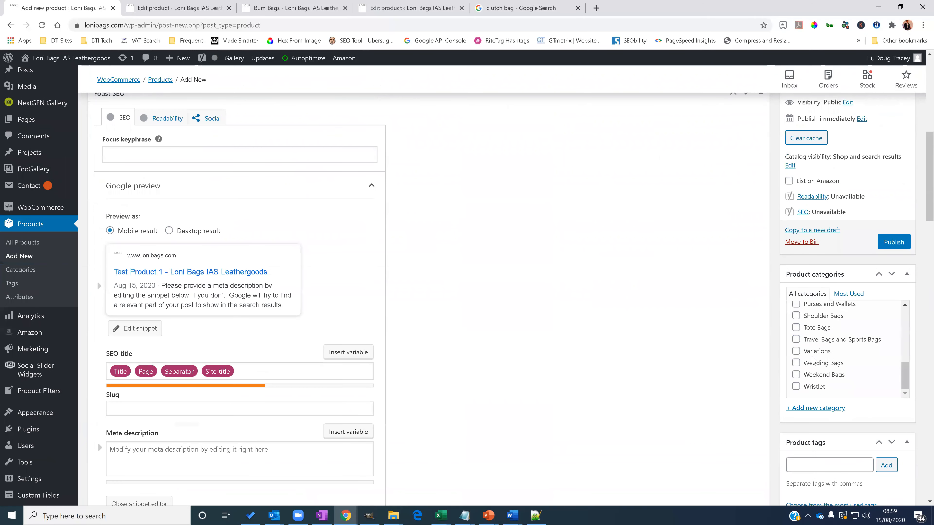
scroll(796, 356, up, 3)
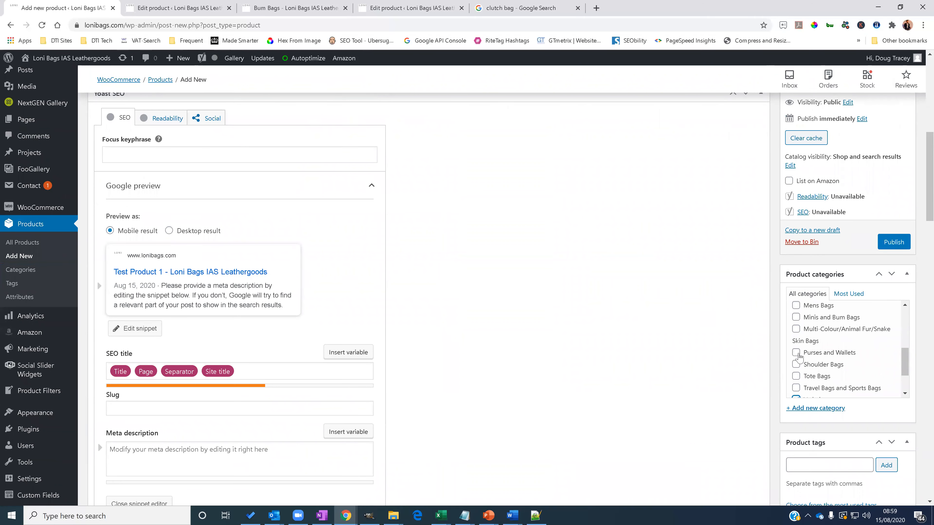
scroll(799, 356, up, 1)
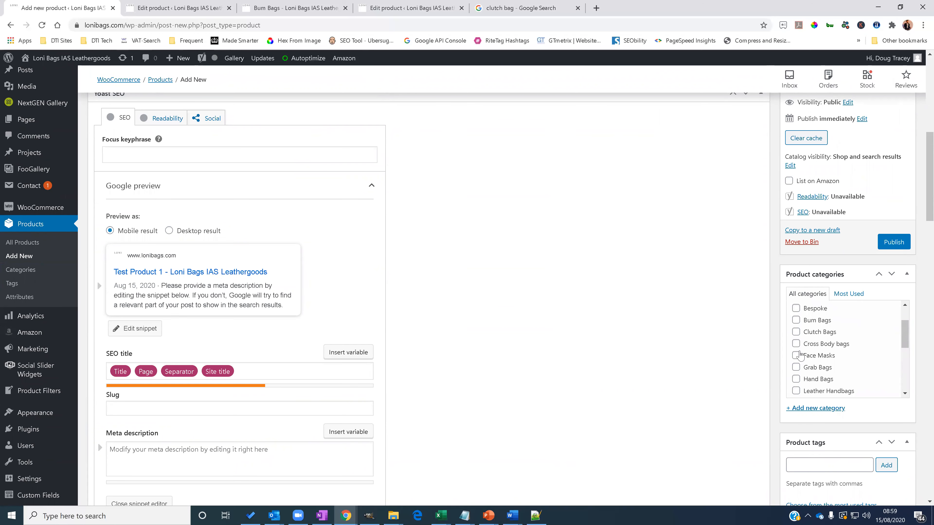
click(796, 355)
click(895, 243)
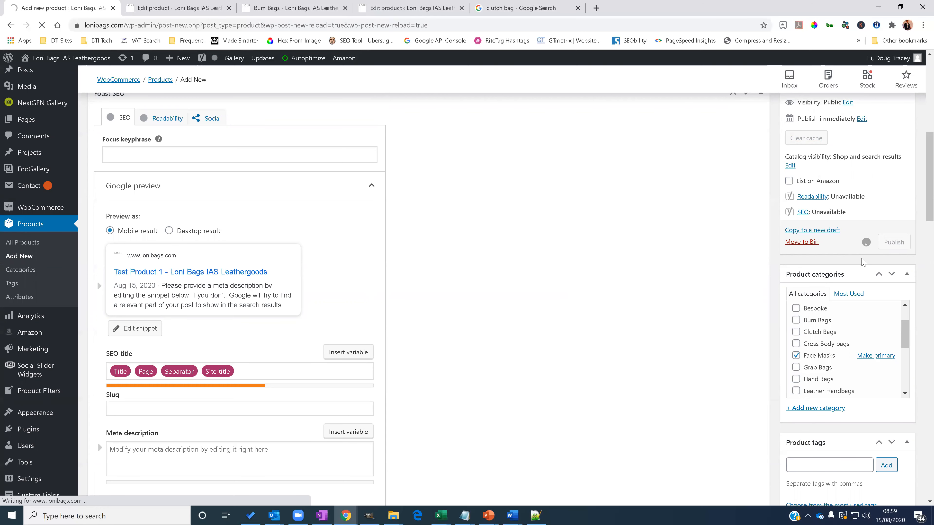
- View the published product page and test the Color choice with the Animal Print Faux Fur option
scroll(862, 262, up, 1)
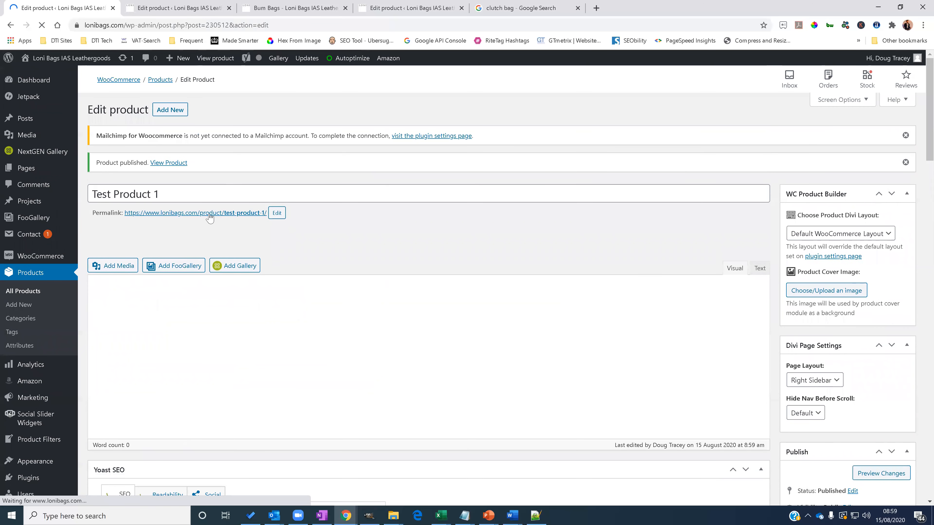
click(227, 215)
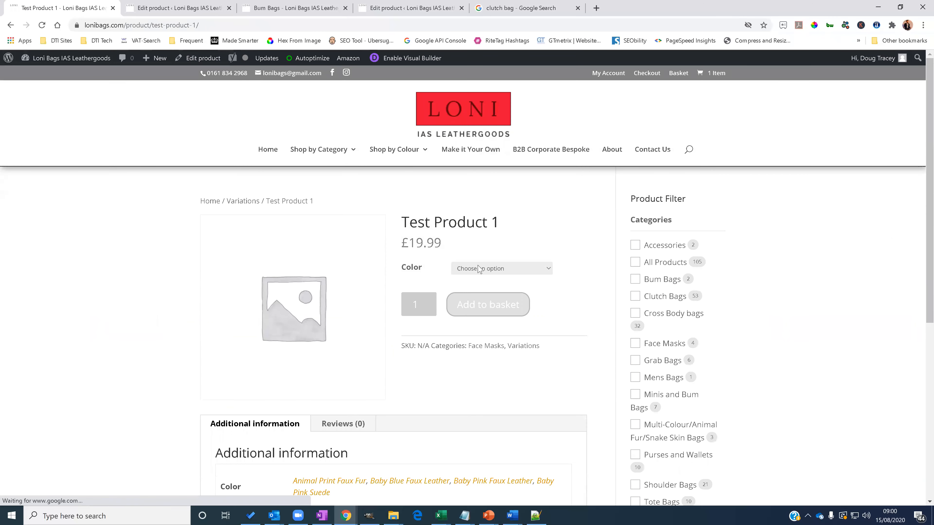
click(480, 269)
click(487, 284)
click(482, 271)
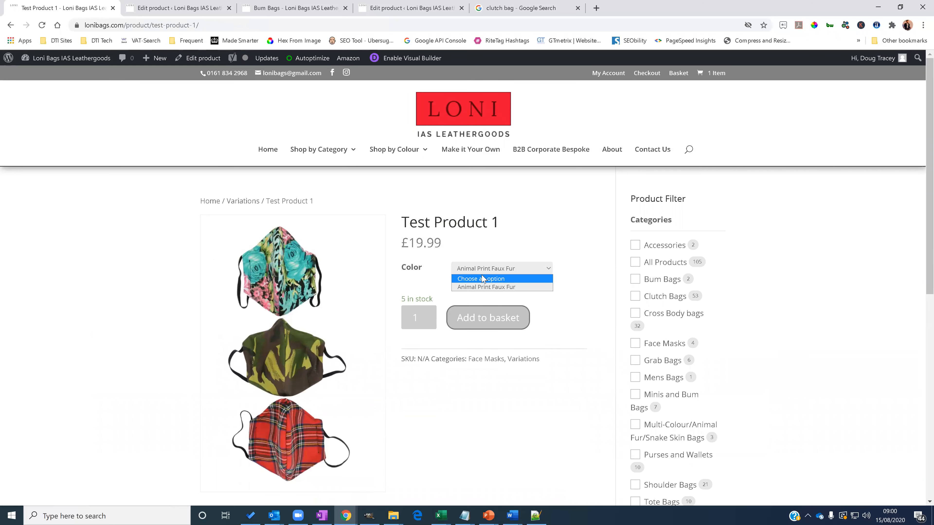
click(478, 277)
click(478, 268)
click(478, 284)
- Return to Test Product 1's edit page and show its variations in the product data
click(10, 24)
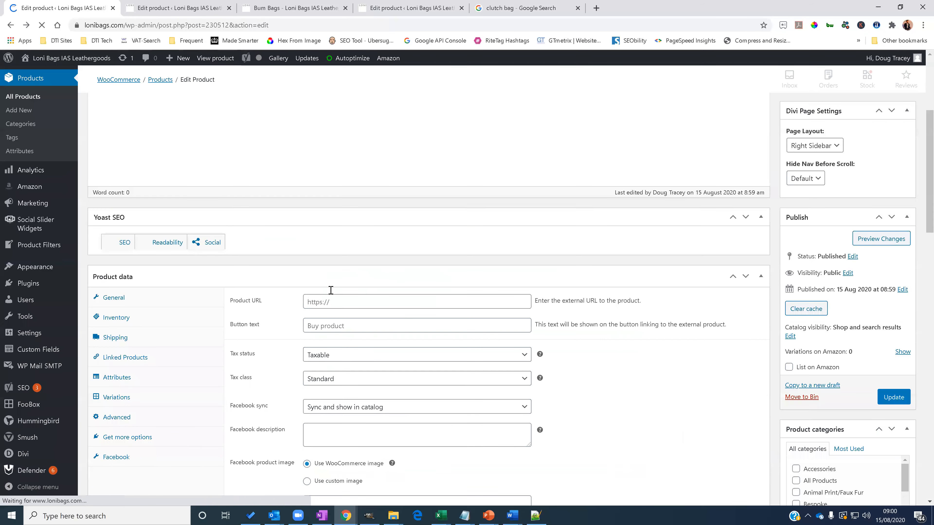
scroll(327, 290, down, 3)
scroll(362, 274, down, 4)
scroll(287, 332, up, 5)
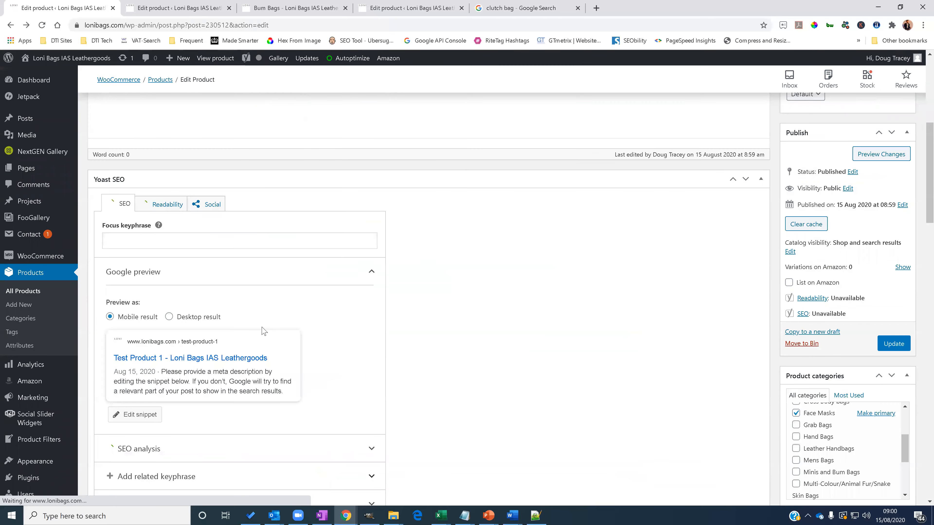
scroll(265, 335, down, 20)
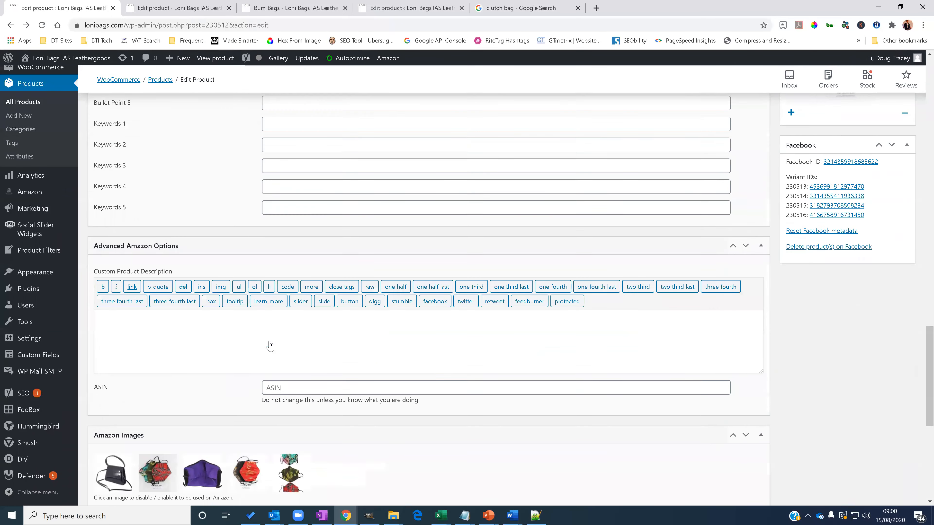
scroll(271, 346, up, 12)
scroll(129, 336, down, 5)
click(126, 355)
- Set the Baby Blue Faux Leather variation's regular price to £20 and enable stock management with a quantity of 4
click(377, 297)
scroll(348, 246, down, 4)
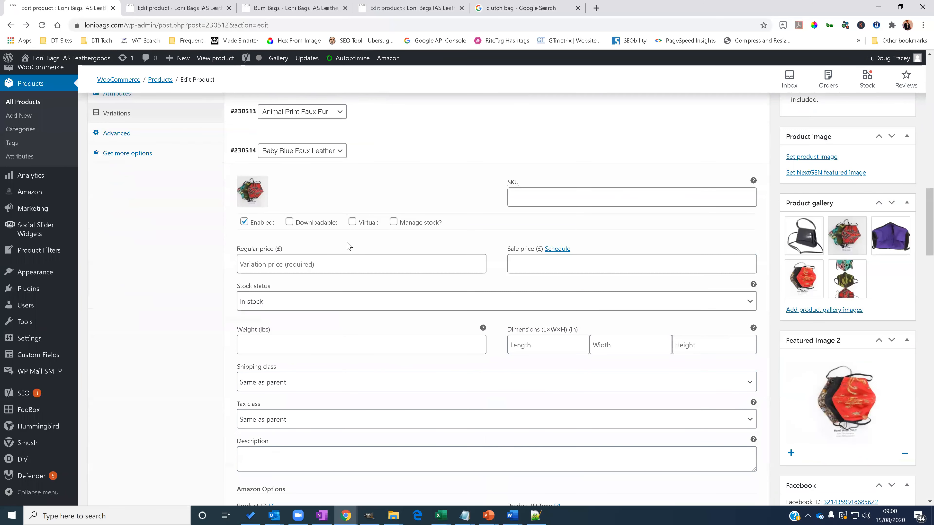
click(296, 266)
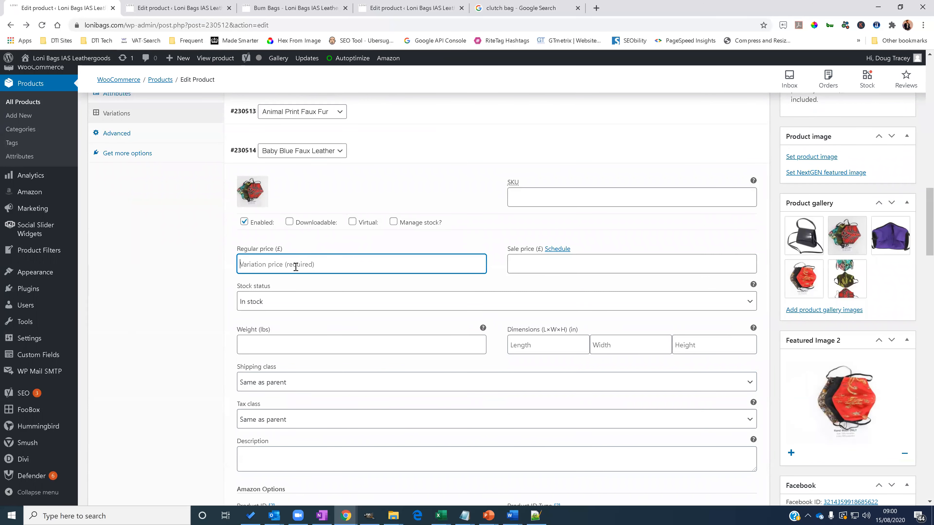
text(20)
scroll(300, 258, down, 1)
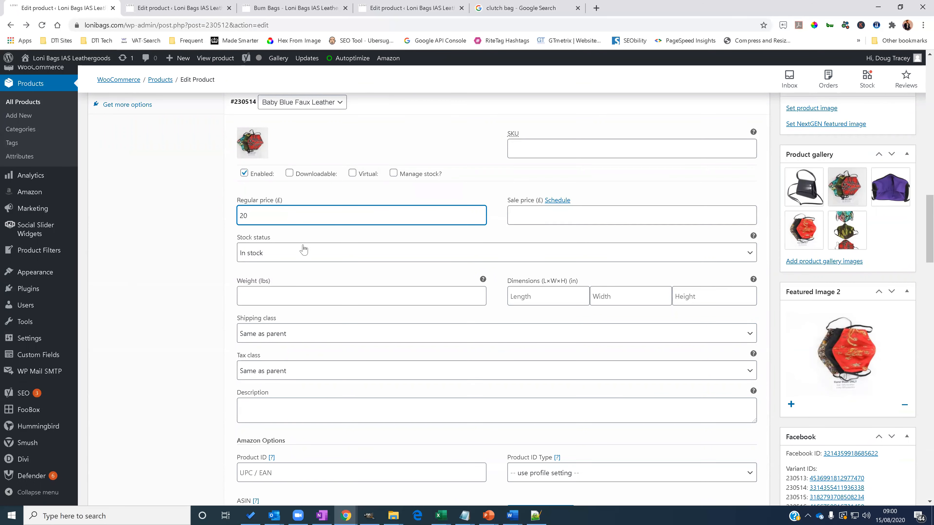
click(392, 174)
click(310, 259)
text(4)
double_click(310, 259)
text(4)
- Enable stock management for the Baby Pink Faux Leather variation with a quantity of 4 and set its regular price to £20
scroll(319, 295, down, 8)
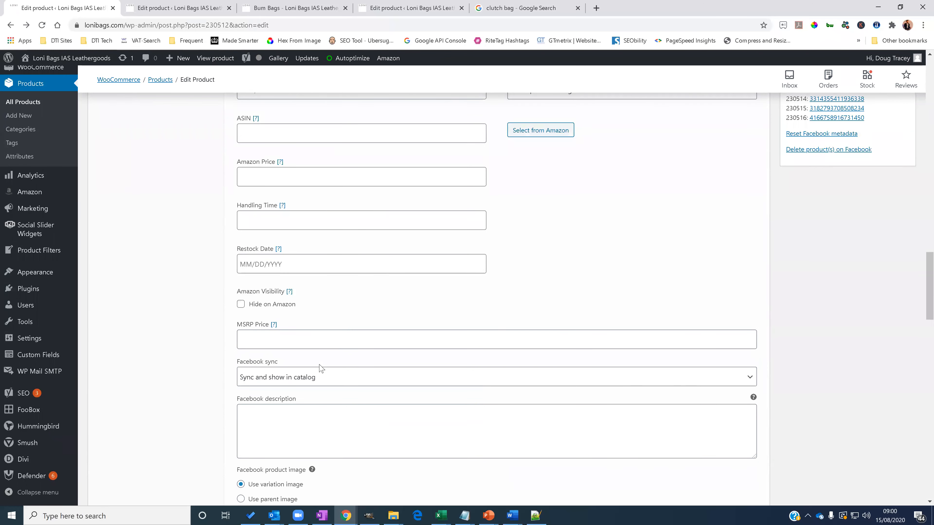
scroll(319, 368, down, 8)
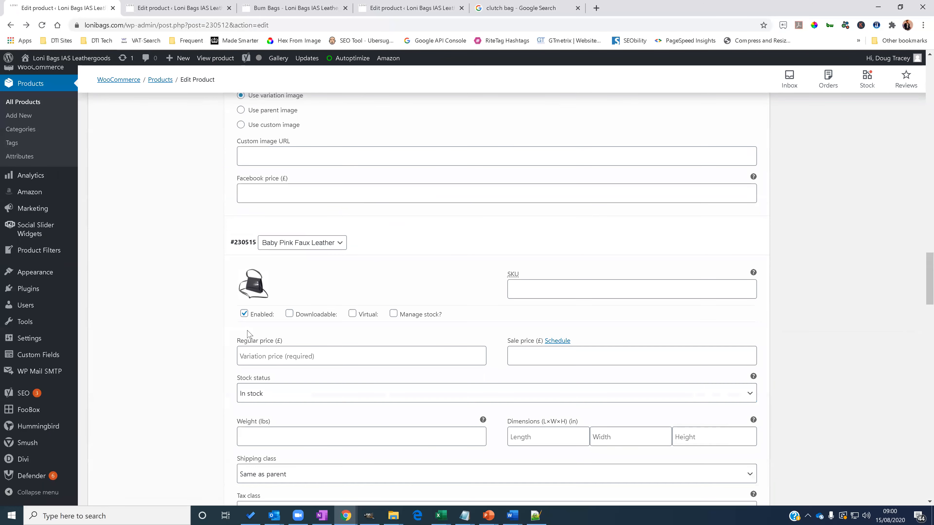
click(393, 314)
click(308, 391)
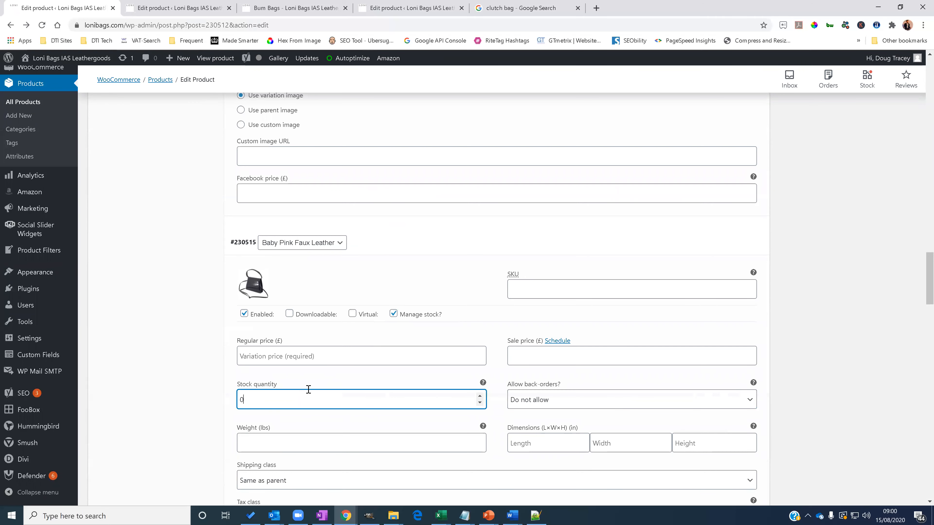
click(300, 354)
text(2)
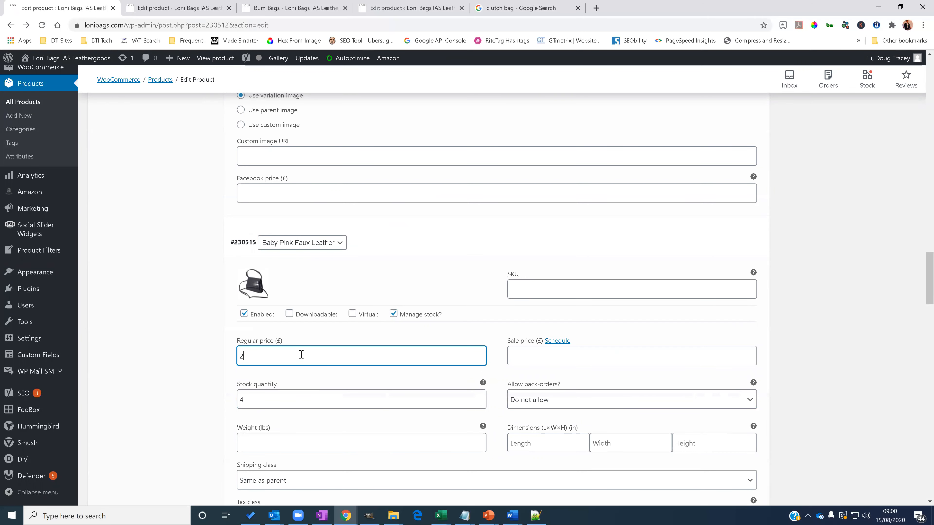
- Set the Baby Pink Suede variation's regular price to £20 and enable stock management with a quantity of 4
scroll(302, 360, down, 10)
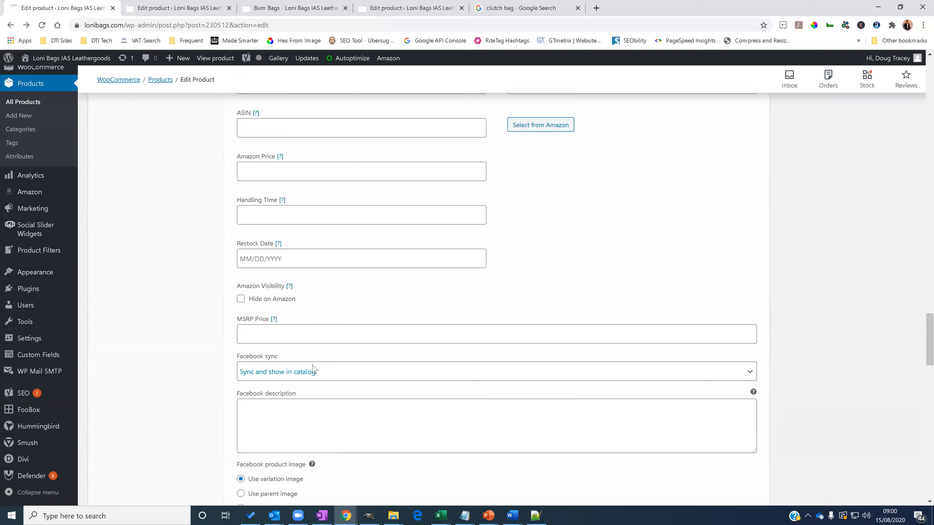
scroll(312, 371, down, 5)
scroll(317, 380, down, 3)
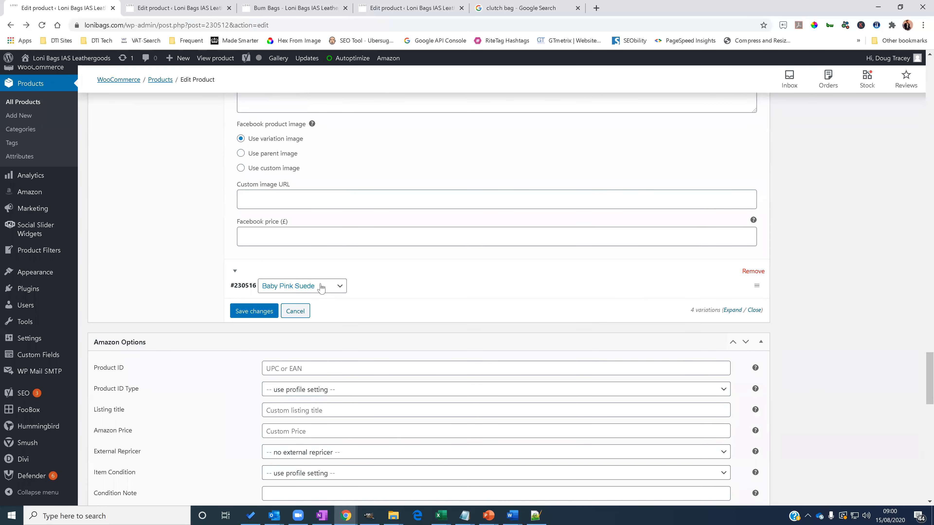
click(340, 298)
click(270, 398)
text(20)
scroll(336, 331, down, 4)
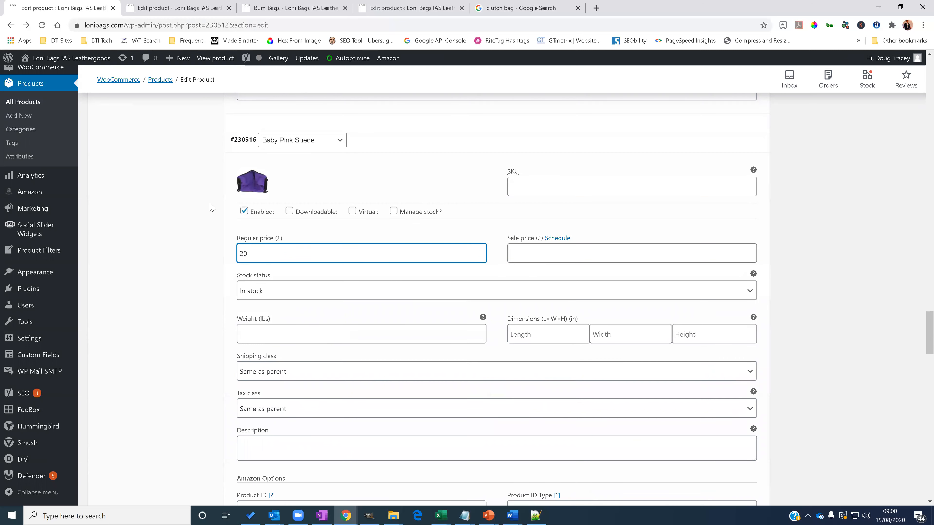
click(394, 215)
double_click(307, 298)
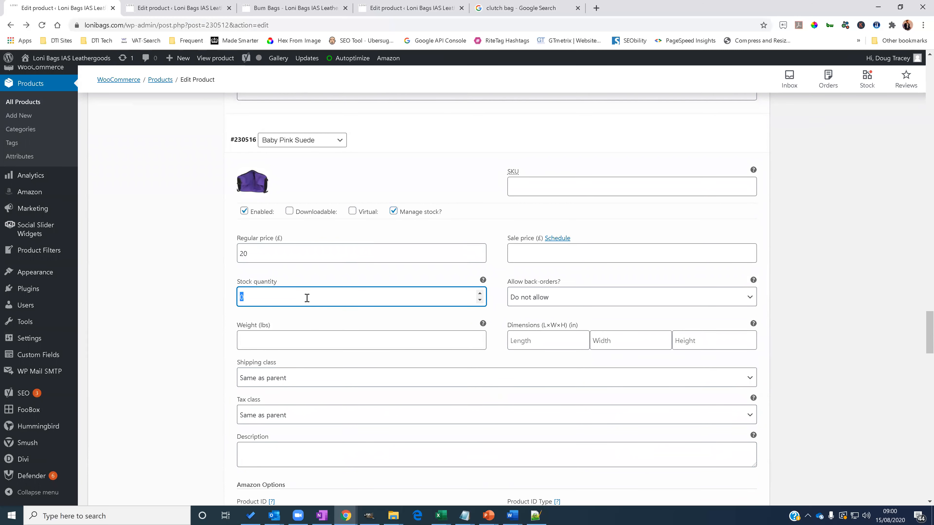
text(4)
- Save the changes to the product's variations
scroll(663, 299, up, 20)
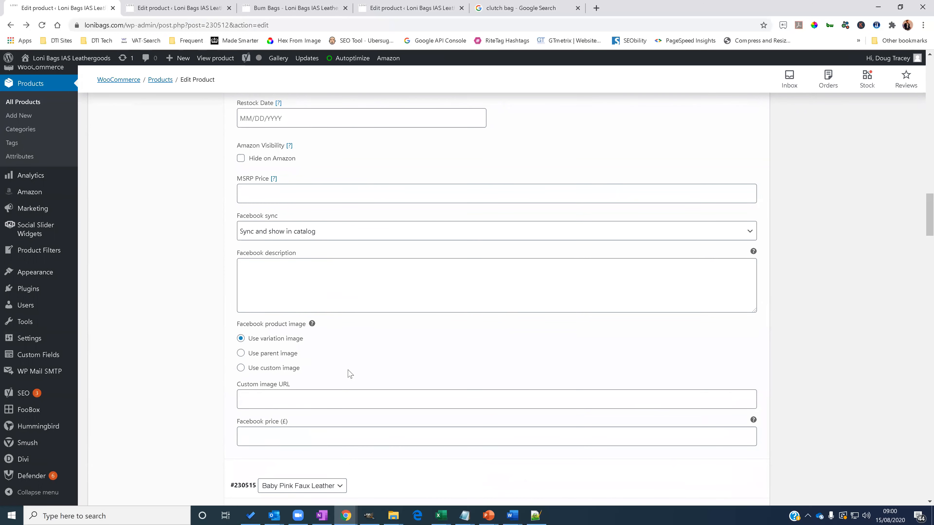
scroll(349, 374, down, 20)
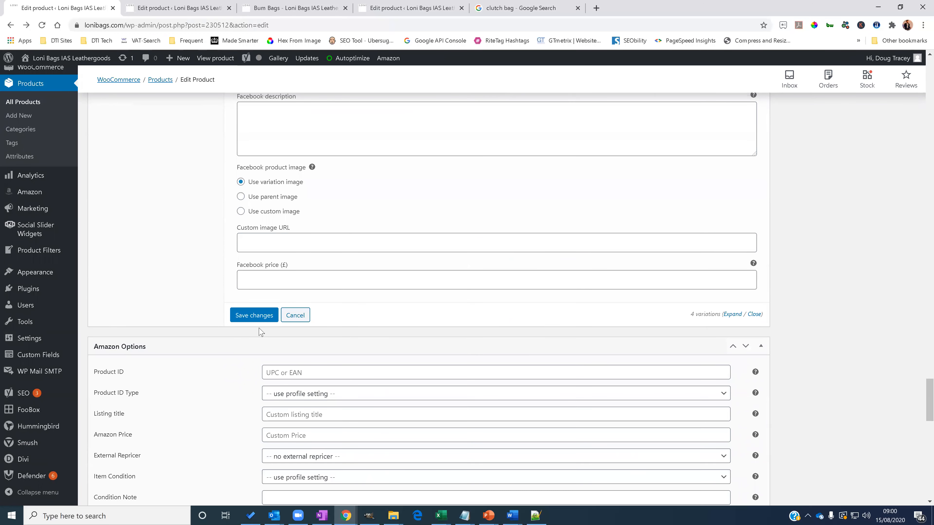
click(257, 315)
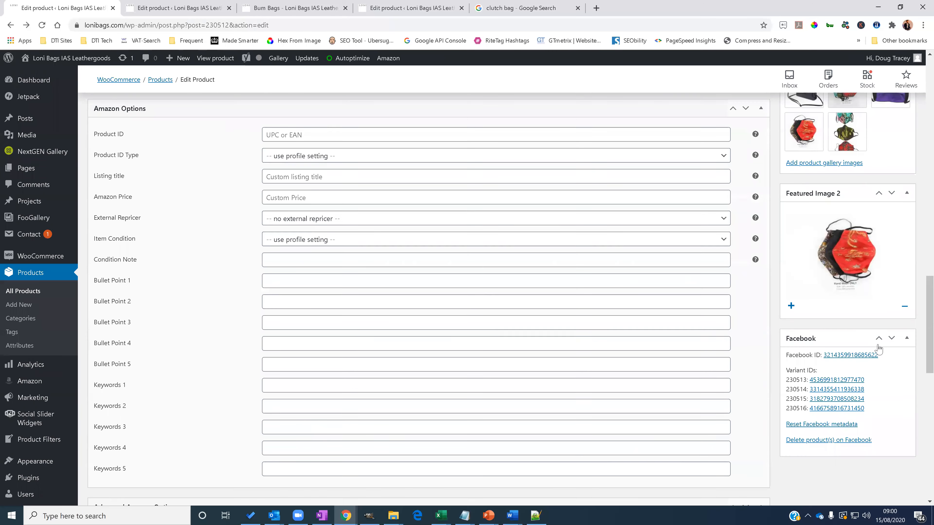
- Set Face-Mask-Broquade-Hand-Wash.jpg from the media library as the main product image
scroll(887, 347, up, 8)
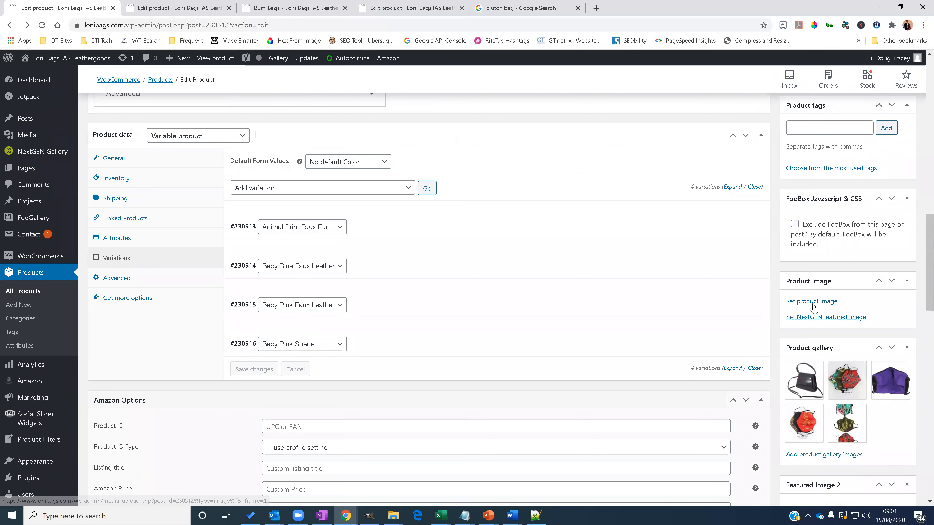
click(813, 303)
click(118, 184)
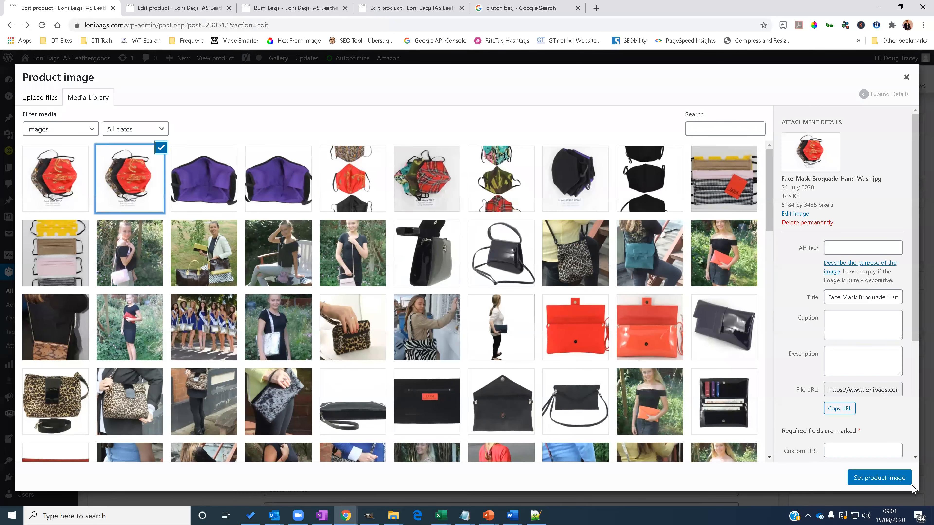
click(879, 478)
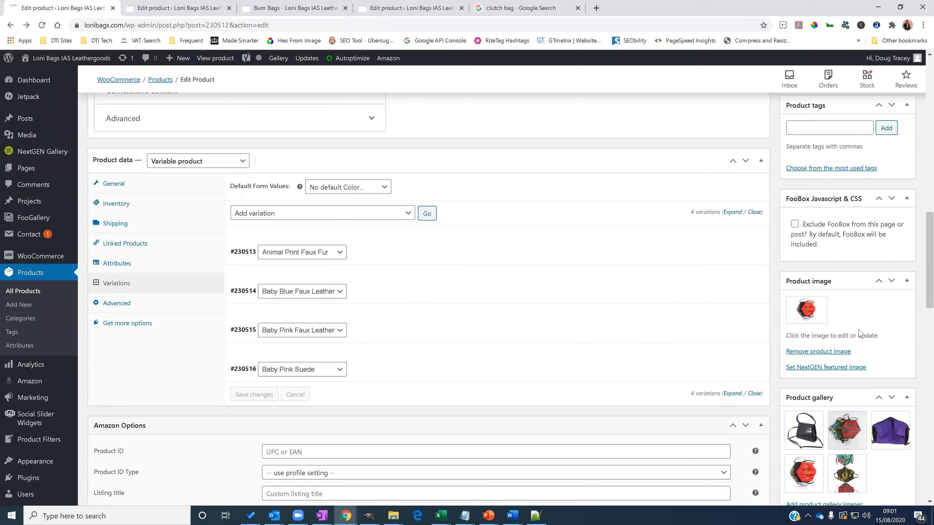
- Remove the mask picture from Featured Image 2 and confirm the removal
scroll(889, 333, down, 5)
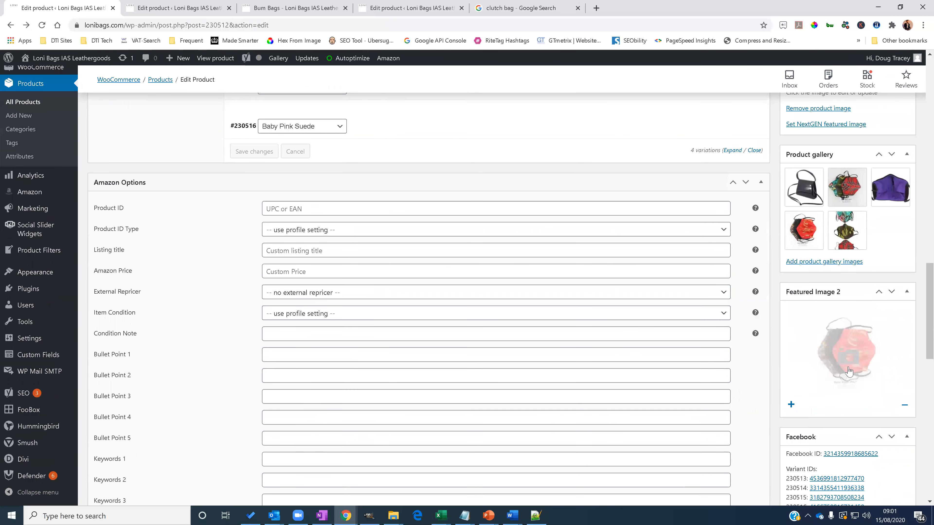
click(905, 406)
click(515, 80)
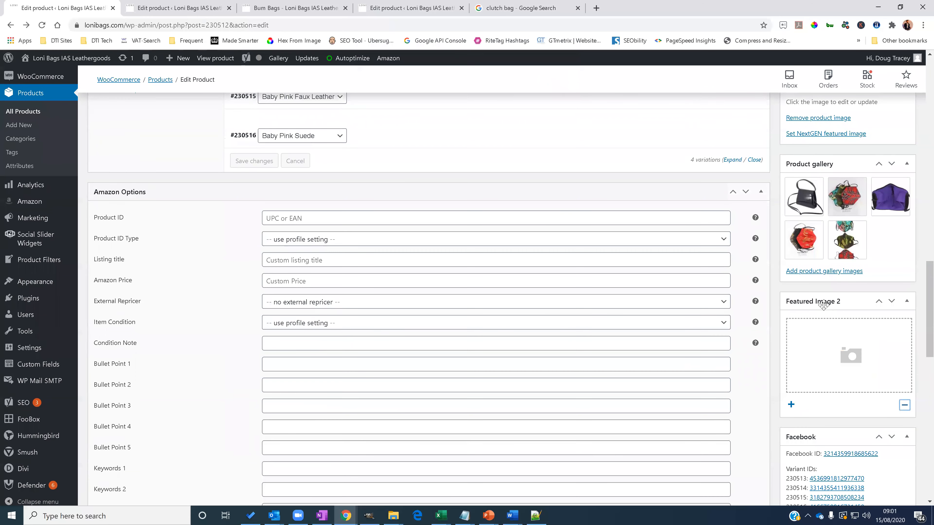
- Update the published product with the new image and variation settings
scroll(809, 276, up, 5)
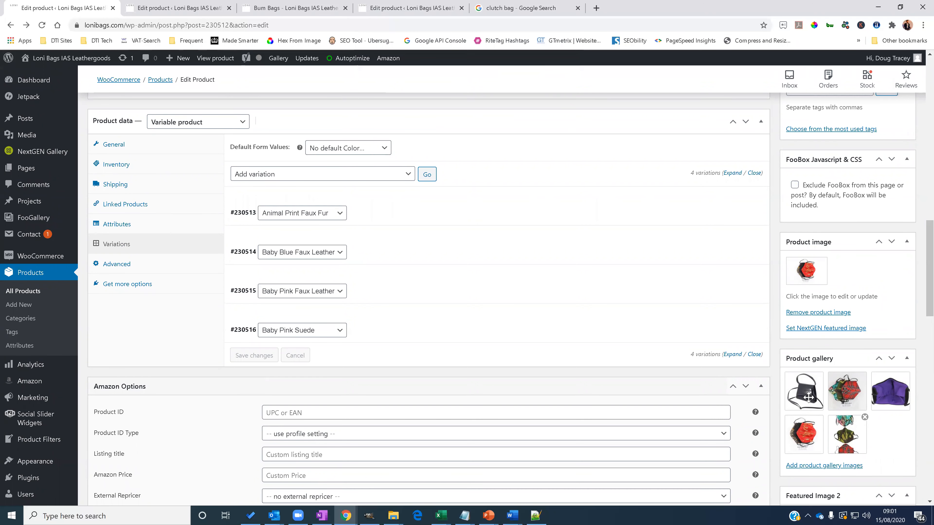
scroll(843, 294, up, 10)
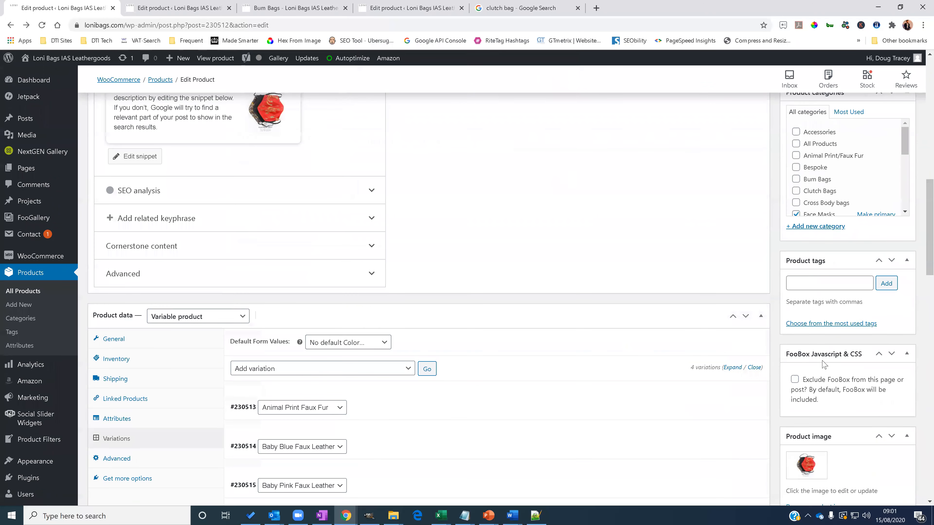
scroll(843, 294, up, 4)
click(884, 399)
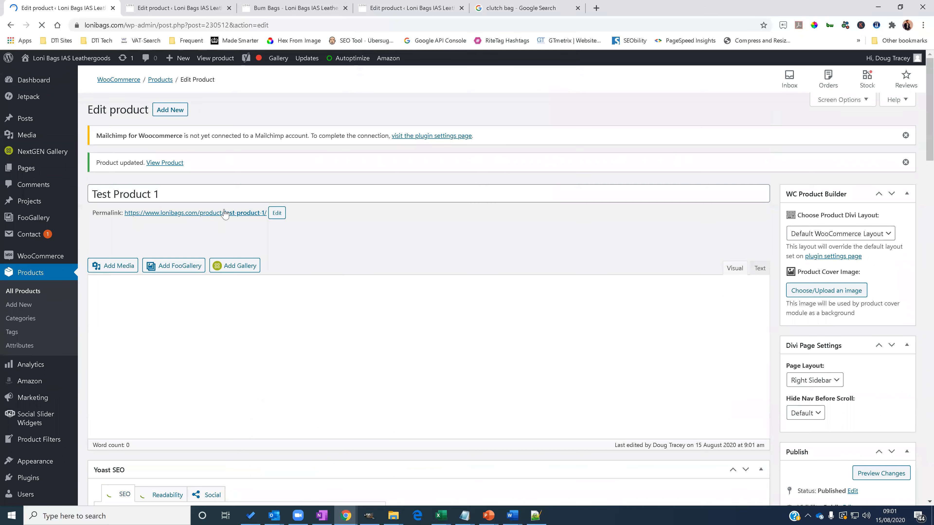
- Open the live Test Product 1 page and examine its main image, gallery and price range
click(224, 213)
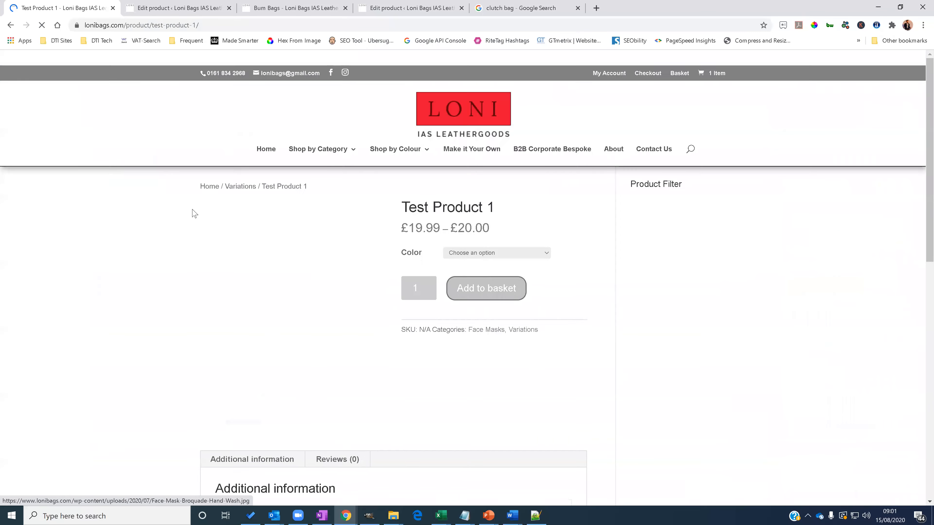
scroll(430, 327, down, 8)
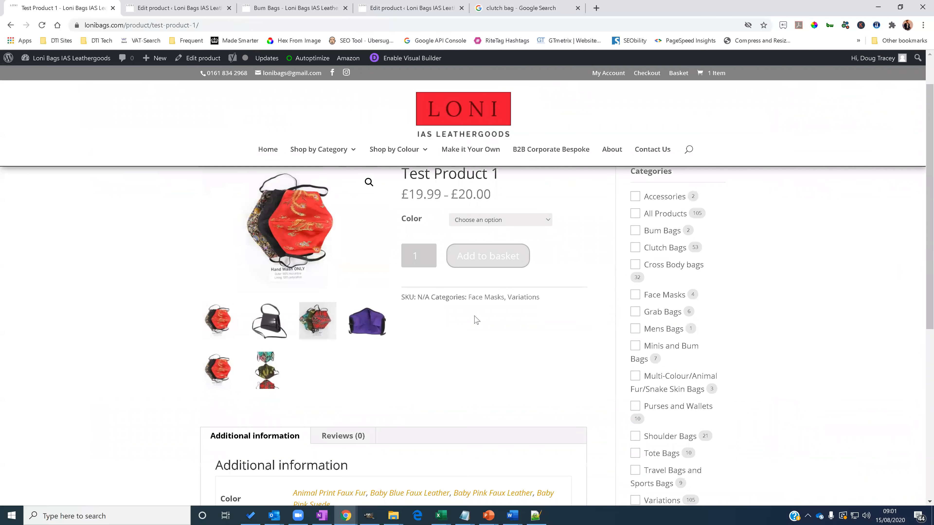
scroll(476, 242, up, 3)
scroll(450, 250, up, 6)
- Test the Color choices in turn, ending with Baby Pink Faux Leather and Baby Pink Suede, to check each one's image, price and stock
click(483, 266)
click(478, 281)
click(483, 265)
click(484, 292)
click(486, 265)
click(488, 269)
click(487, 266)
click(486, 301)
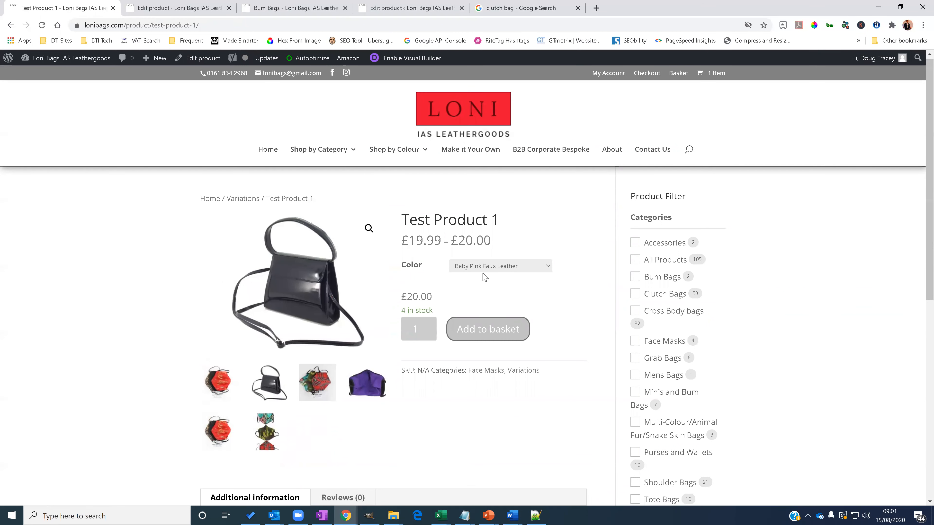
click(486, 267)
click(478, 310)
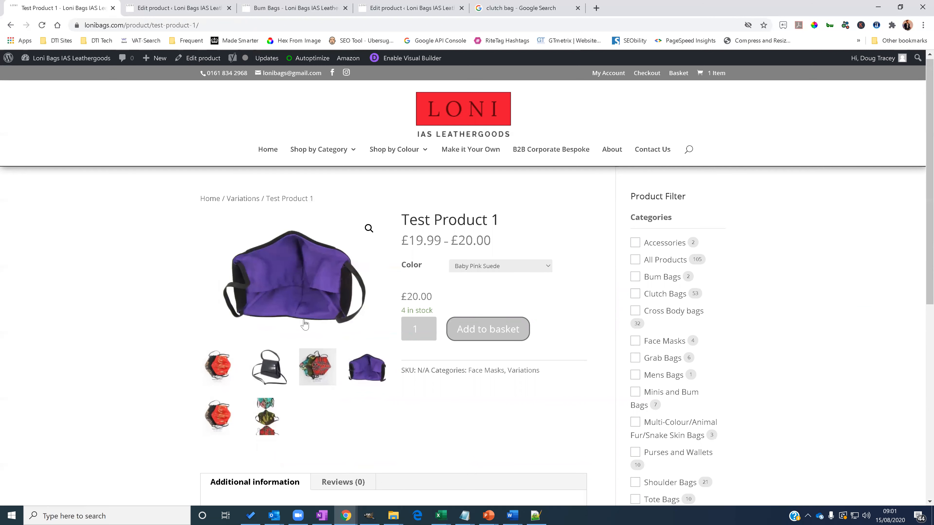